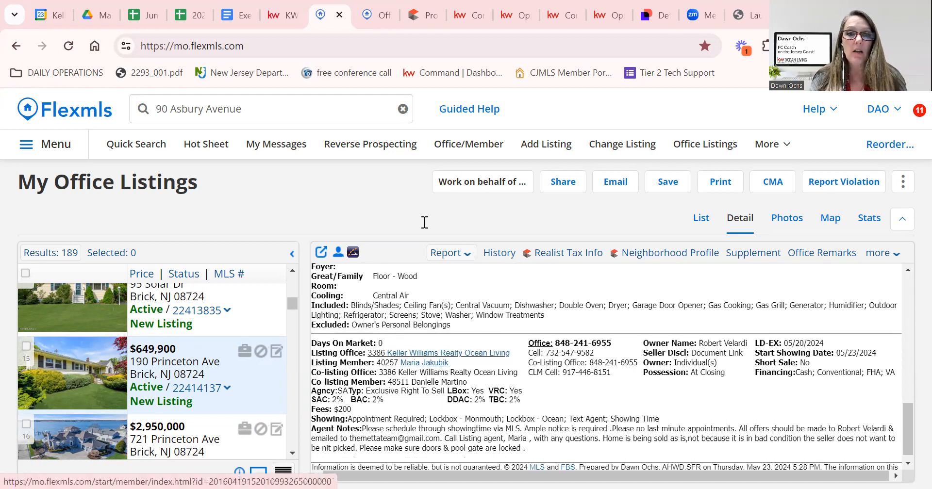
Review the listing agent's member details, then return to the office listings.
left_click(374, 17)
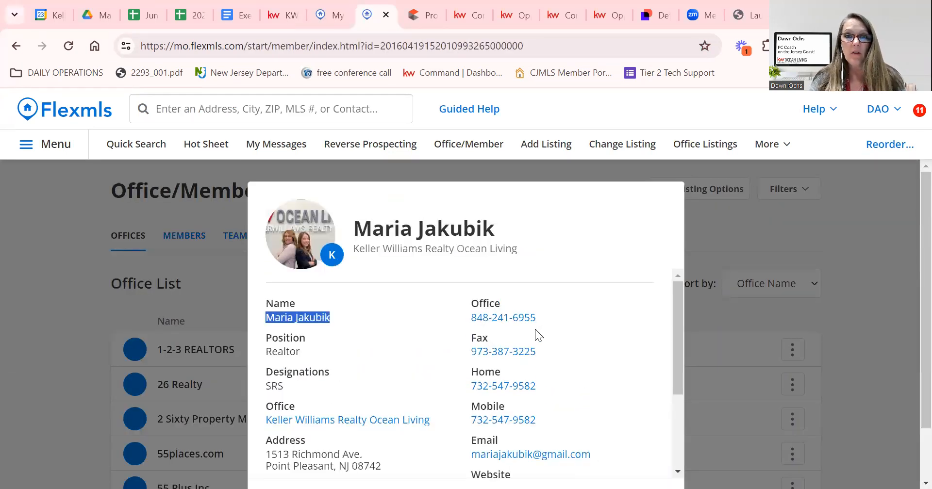
scroll(334, 287, "down", 2)
scroll(372, 315, "up", 2)
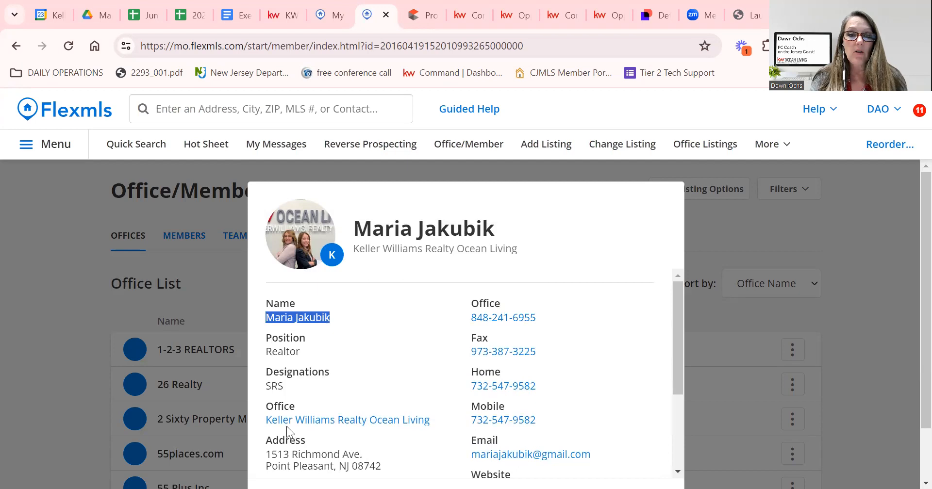
scroll(532, 436, "down", 2)
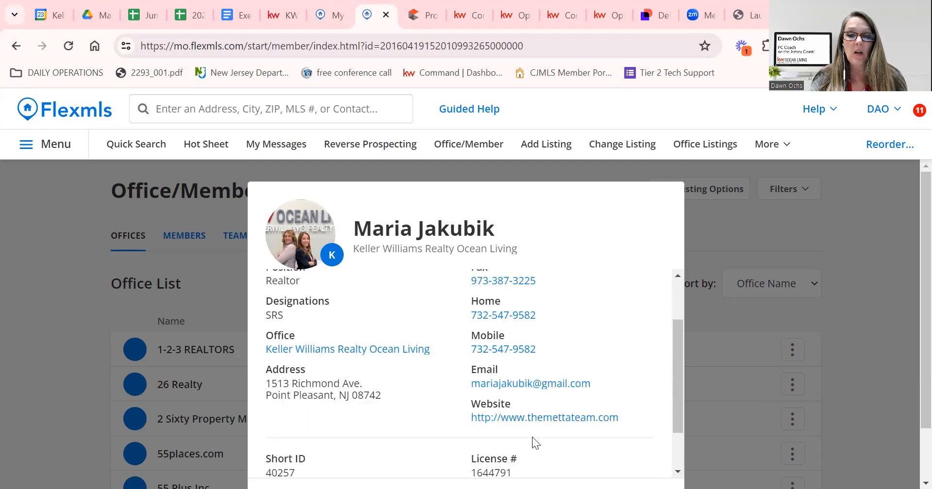
scroll(516, 451, "down", 2)
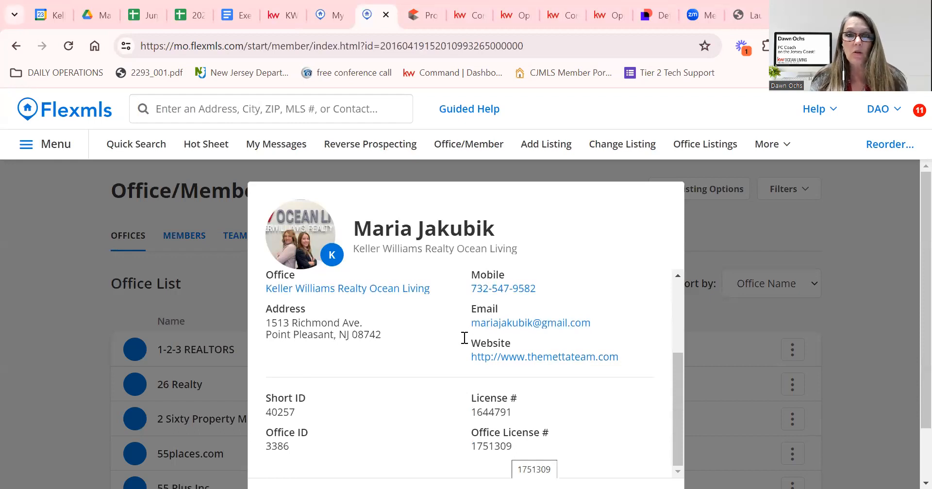
left_click(330, 21)
scroll(556, 331, "up", 10)
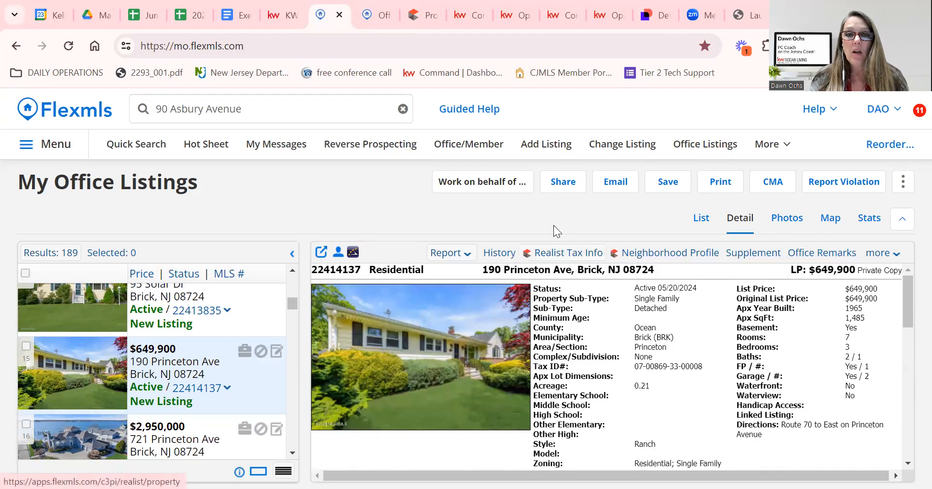
Review owner and tax details in the Realist property report, then go to the client's contact record.
left_click(433, 18)
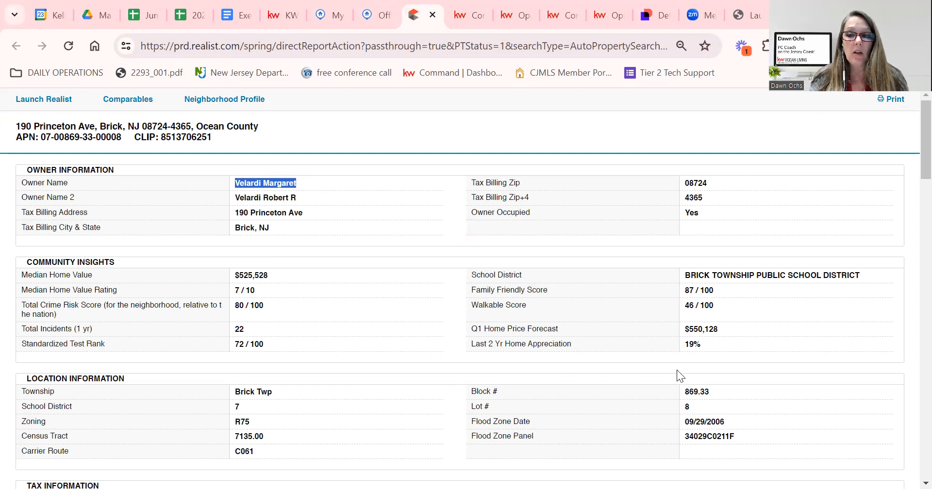
scroll(679, 375, "down", 1)
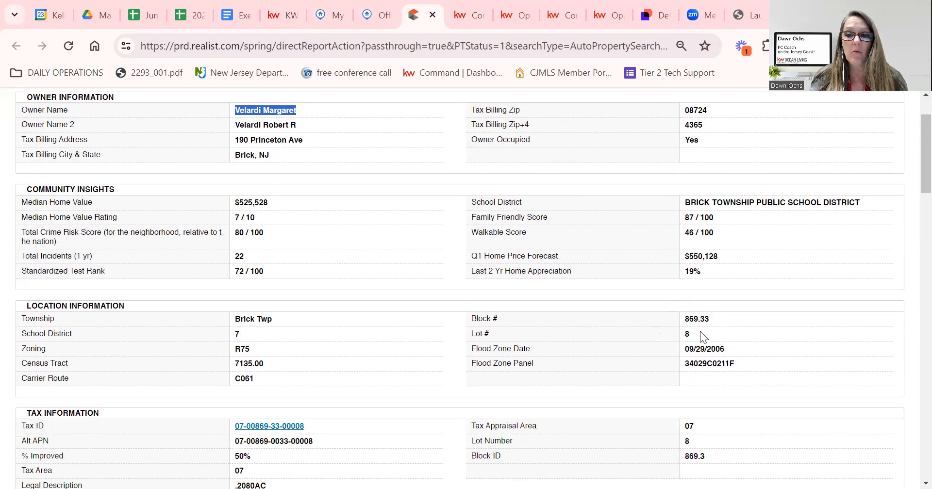
scroll(674, 349, "up", 1)
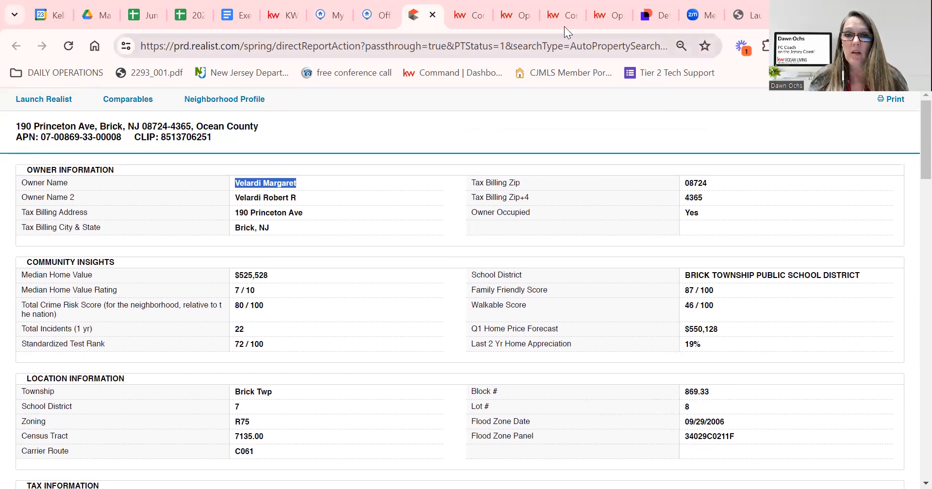
left_click(464, 13)
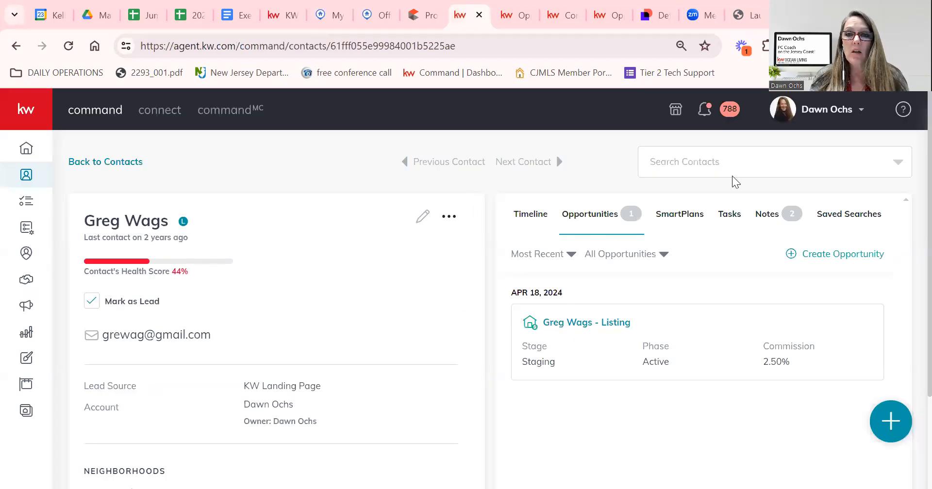
Start a new opportunity with Market Center Ocean Living and team D&G Home Traditions Team.
key("ctrl+Tab")
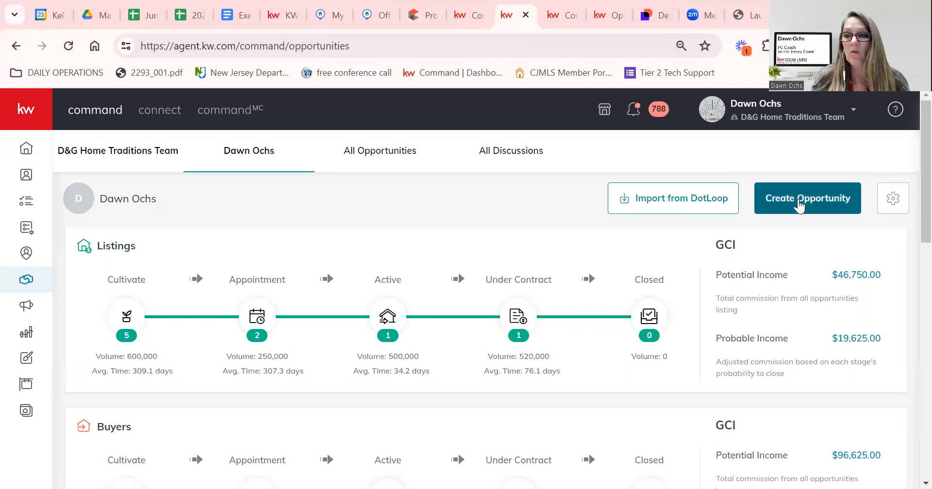
left_click(799, 204)
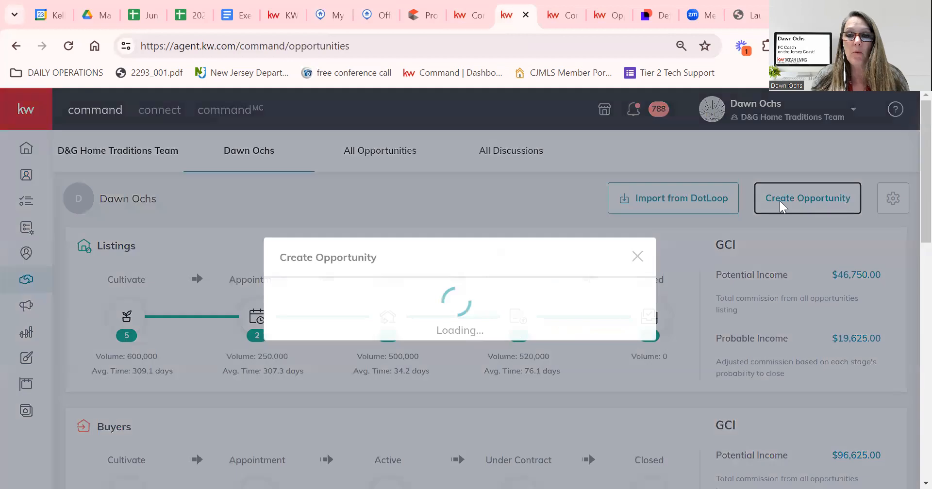
left_click(383, 191)
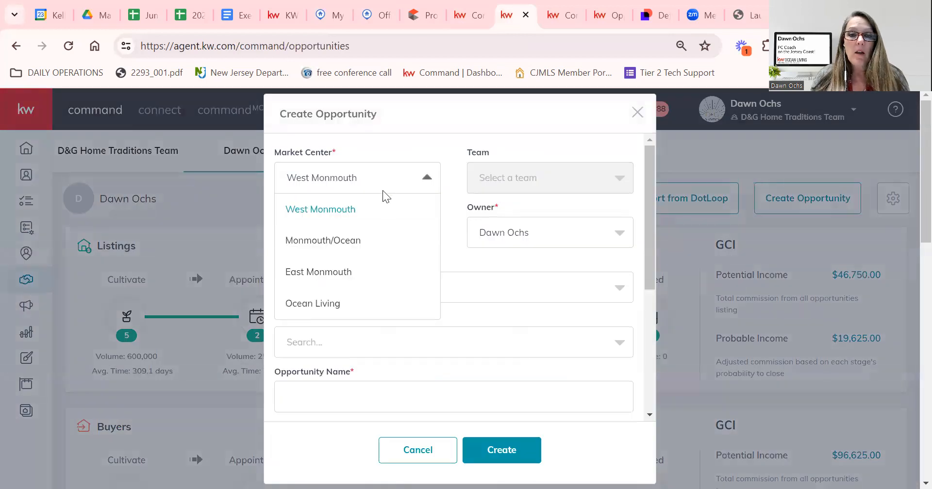
left_click(335, 311)
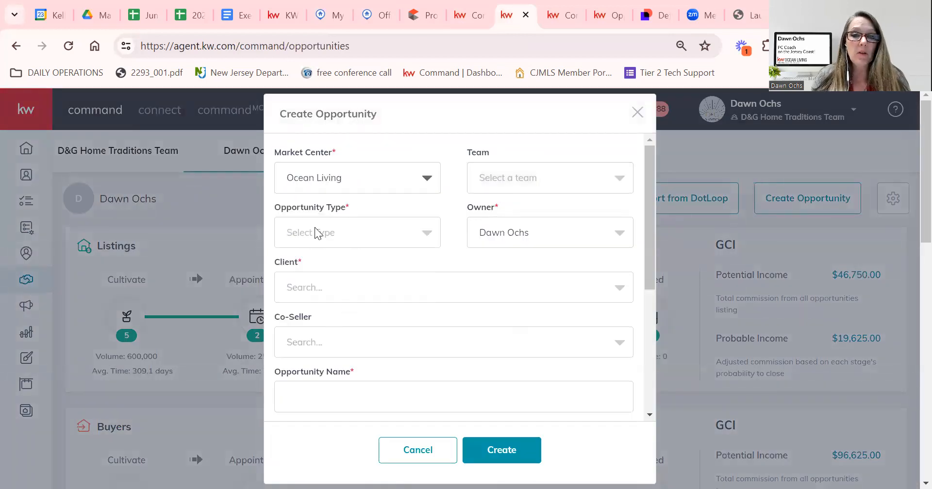
left_click(535, 177)
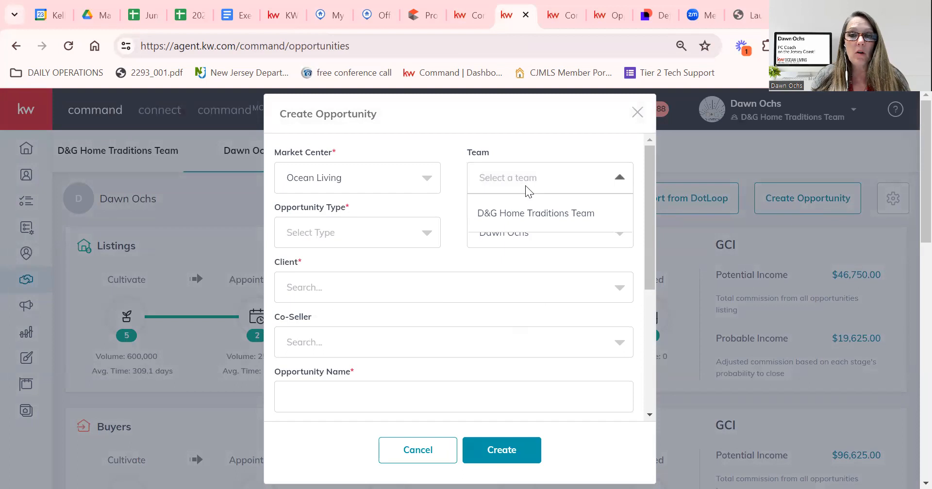
left_click(504, 219)
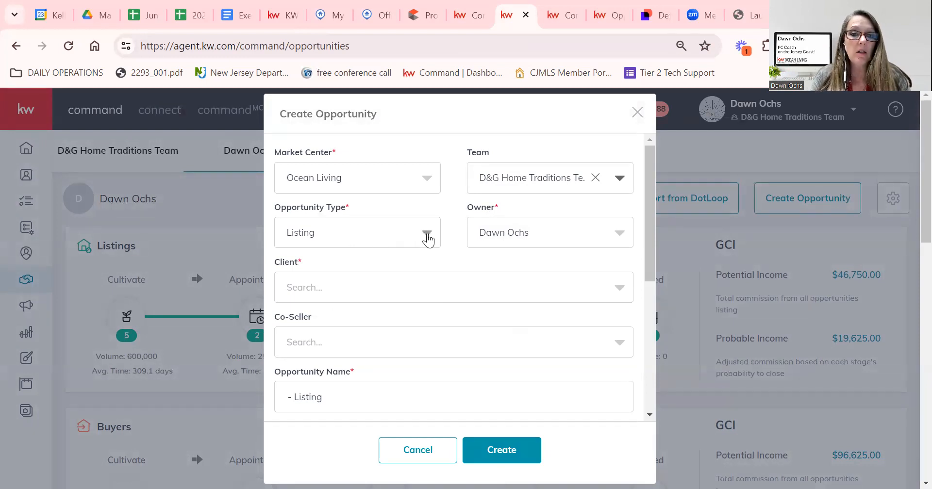
Search for the existing contact by name and set them as the opportunity's client.
left_click(422, 289)
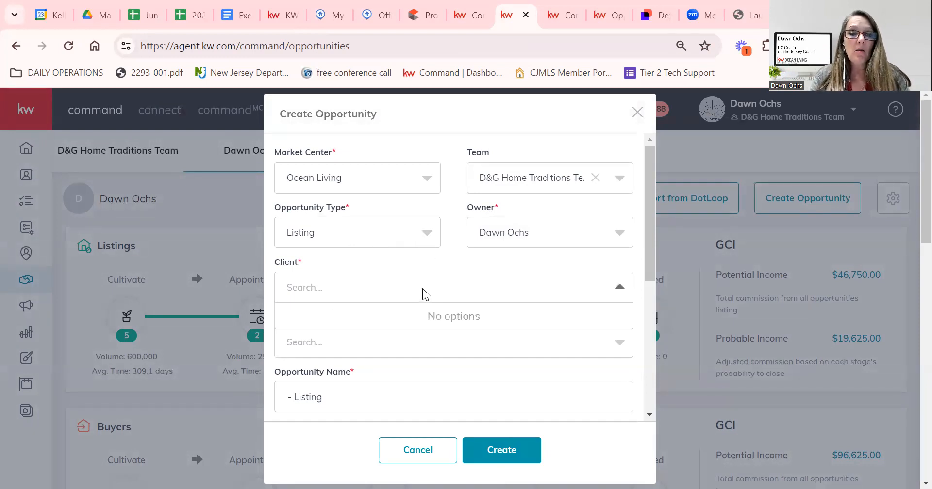
type("greg")
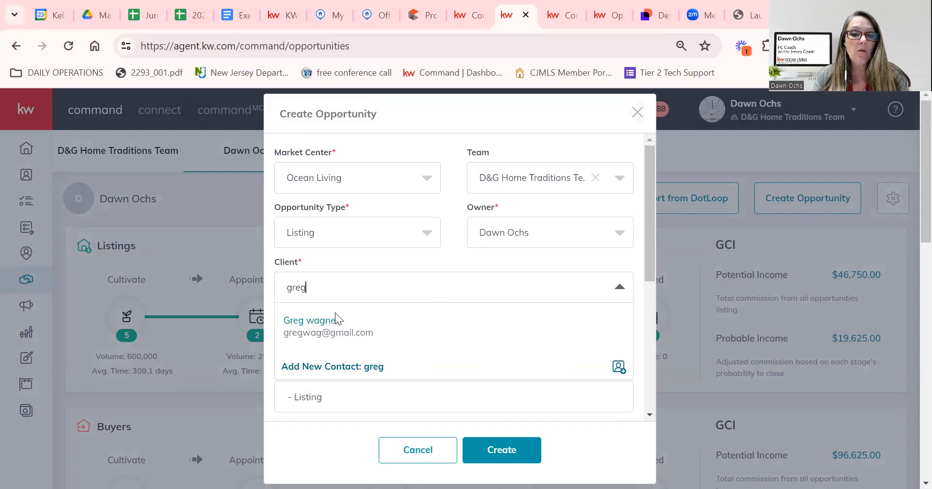
left_click(329, 327)
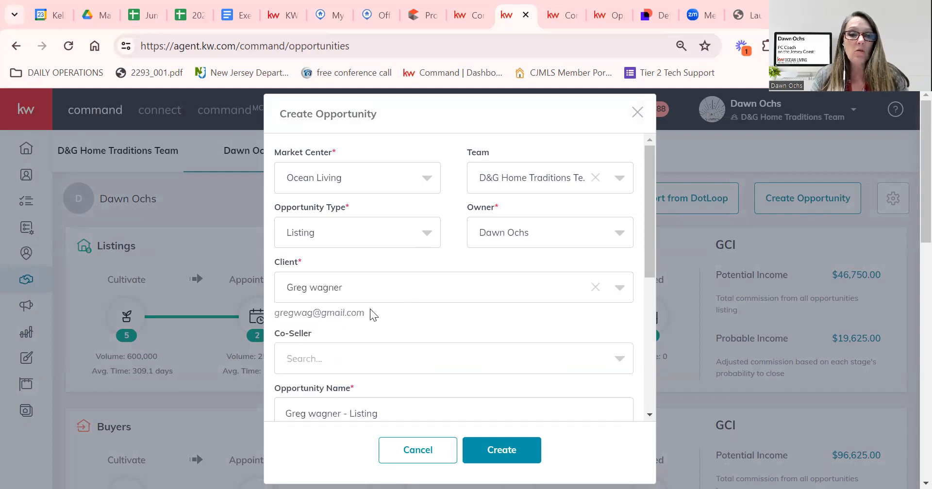
scroll(439, 329, "down", 2)
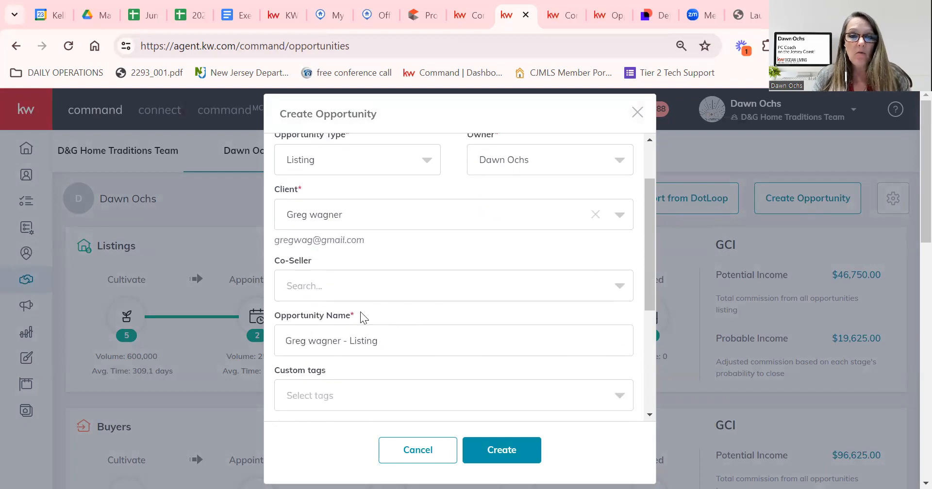
left_click_drag(649, 271, 654, 320)
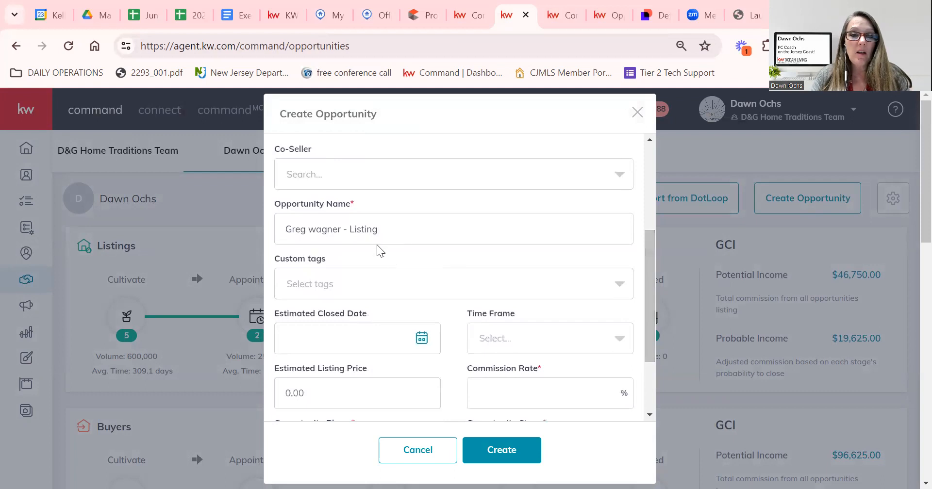
scroll(655, 277, "up", 5)
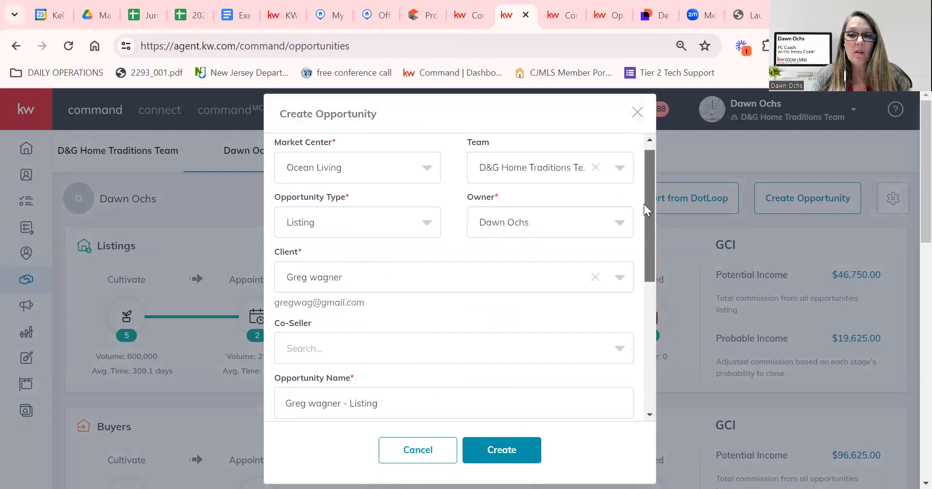
Change the opportunity type to Buyer, enter a 2.5% commission rate, and create it.
left_click(364, 233)
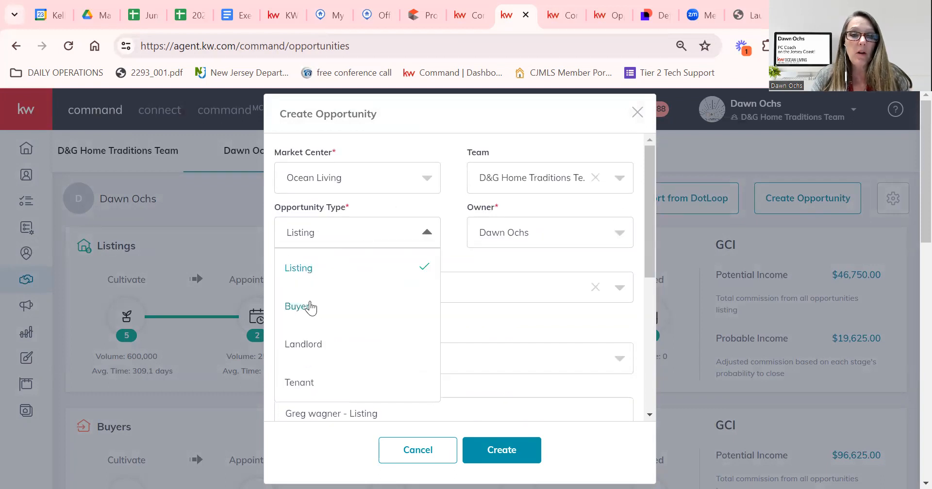
left_click(316, 302)
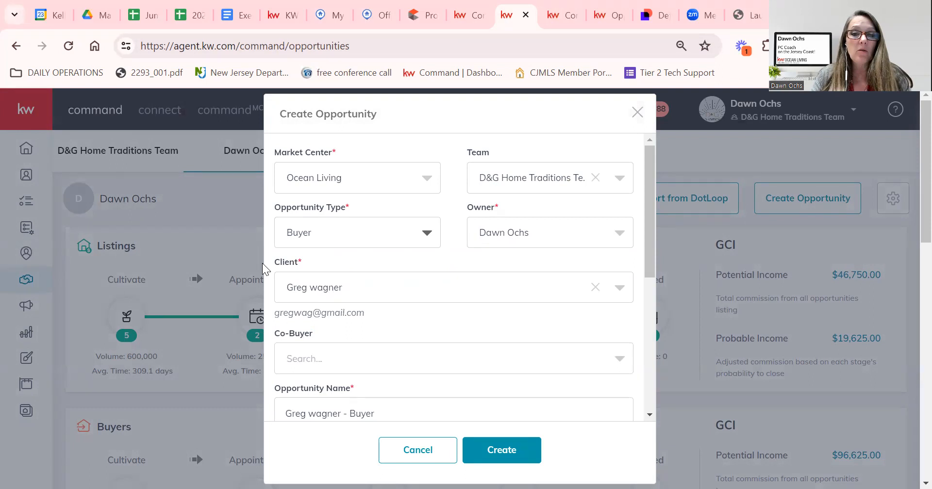
left_click_drag(650, 263, 651, 349)
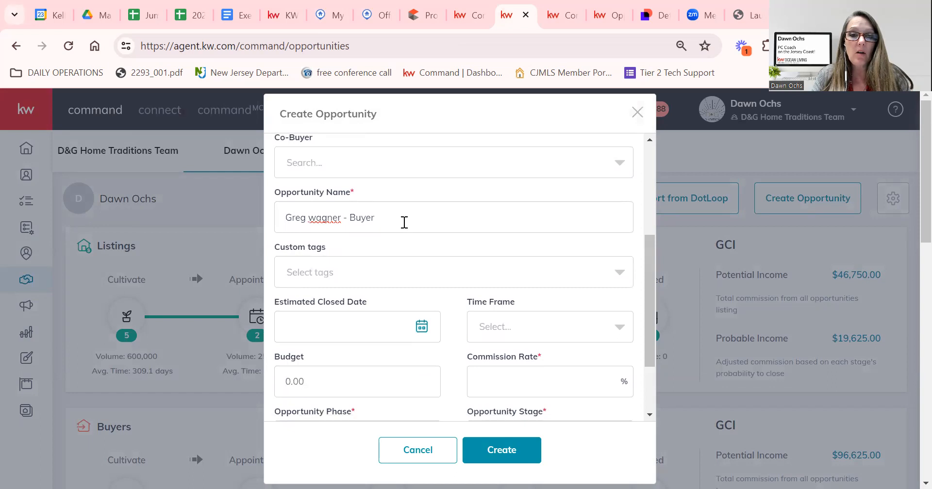
scroll(458, 316, "down", 2)
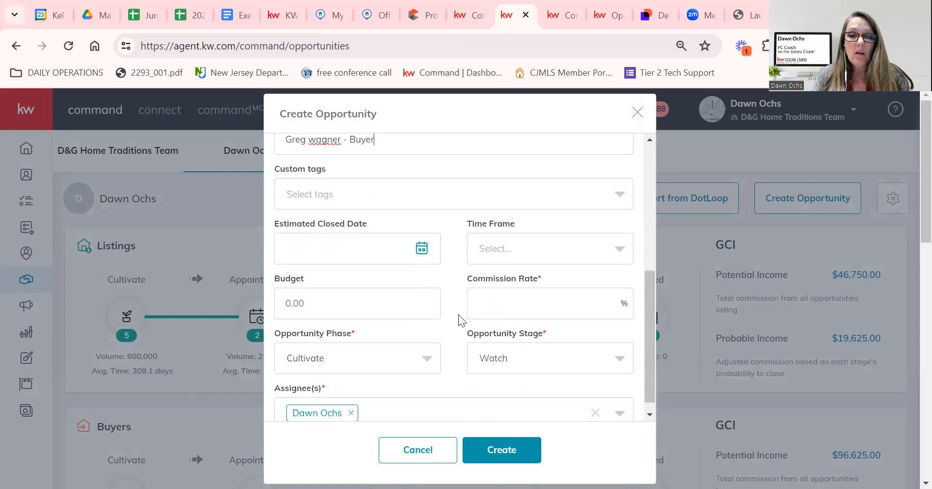
left_click(530, 296)
type("2.5")
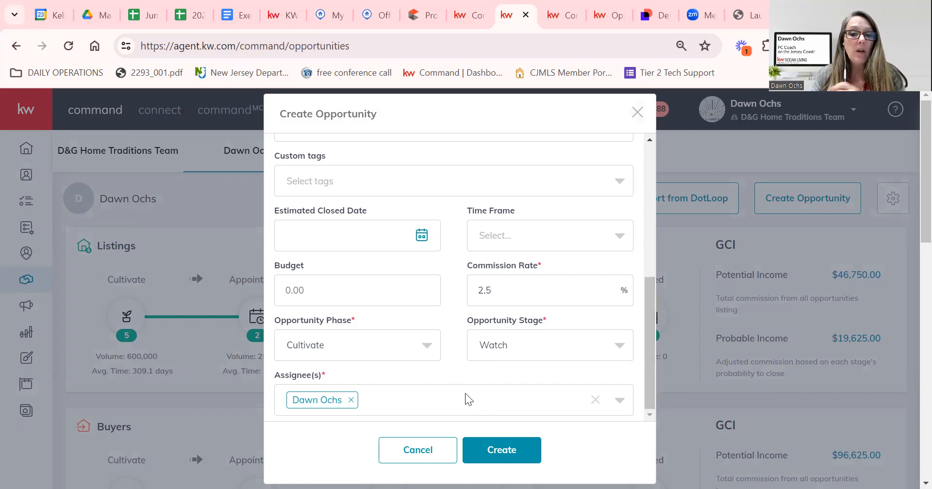
left_click(513, 451)
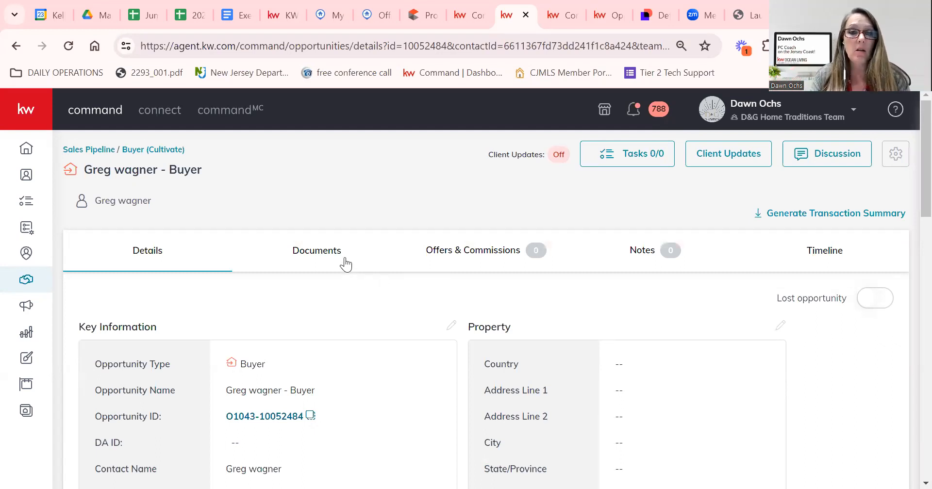
Review the Under Contract checklist (0 of 29 documents) and start a transaction for the buyer.
left_click(309, 257)
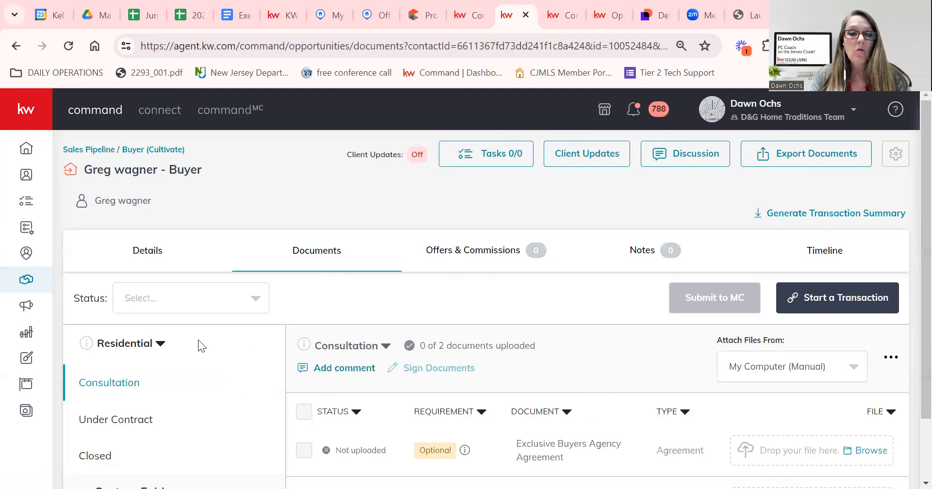
scroll(198, 346, "down", 2)
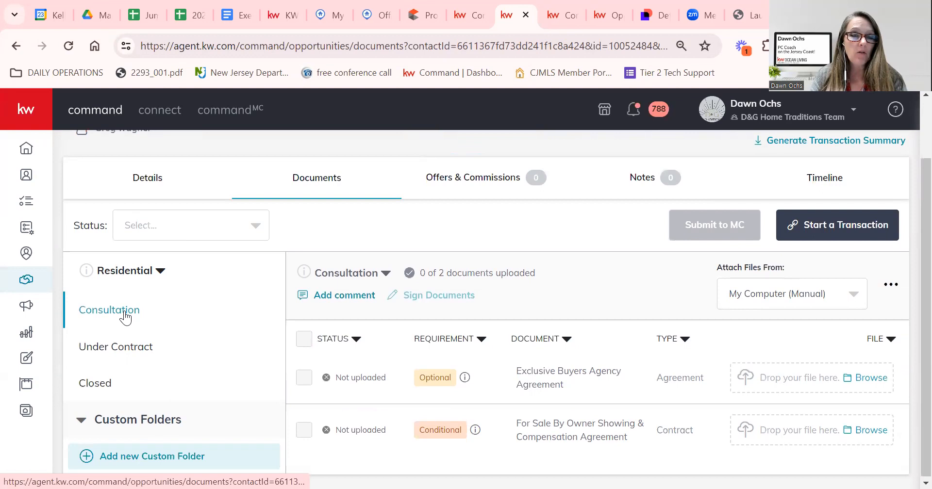
left_click(119, 352)
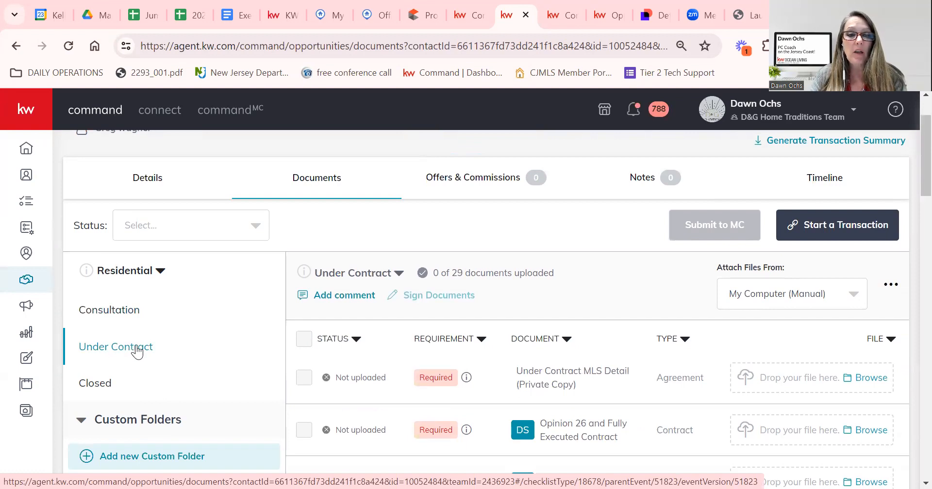
scroll(591, 393, "down", 2)
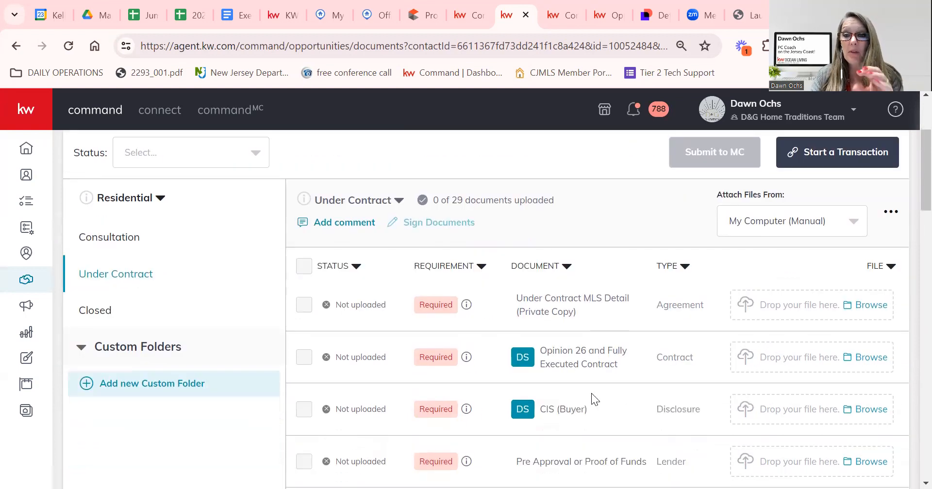
scroll(592, 393, "down", 1)
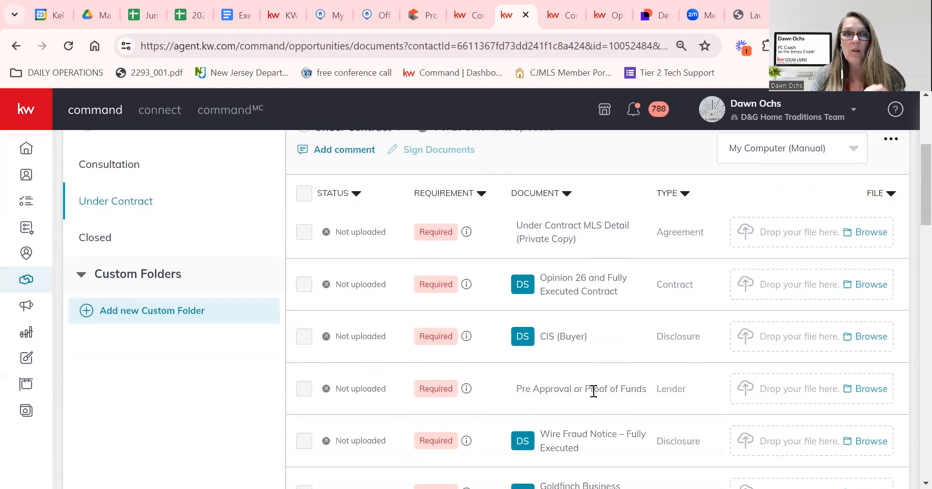
scroll(593, 391, "up", 5)
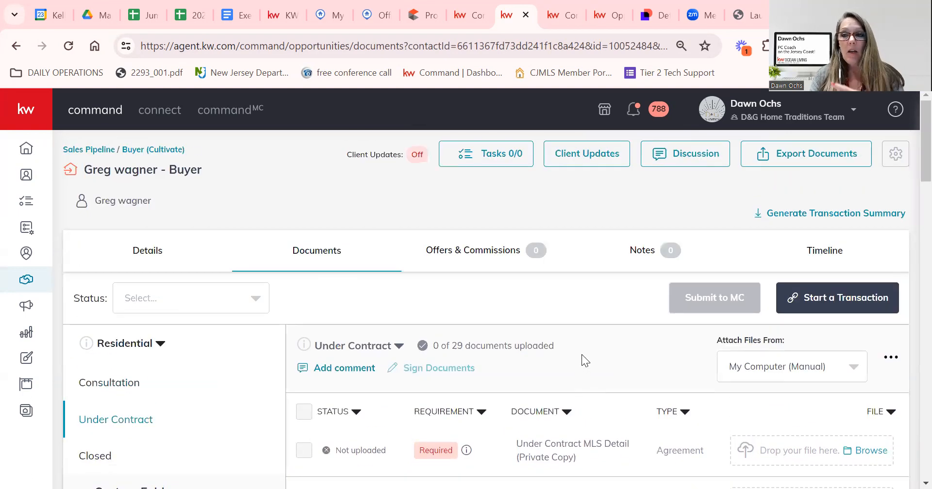
left_click(828, 299)
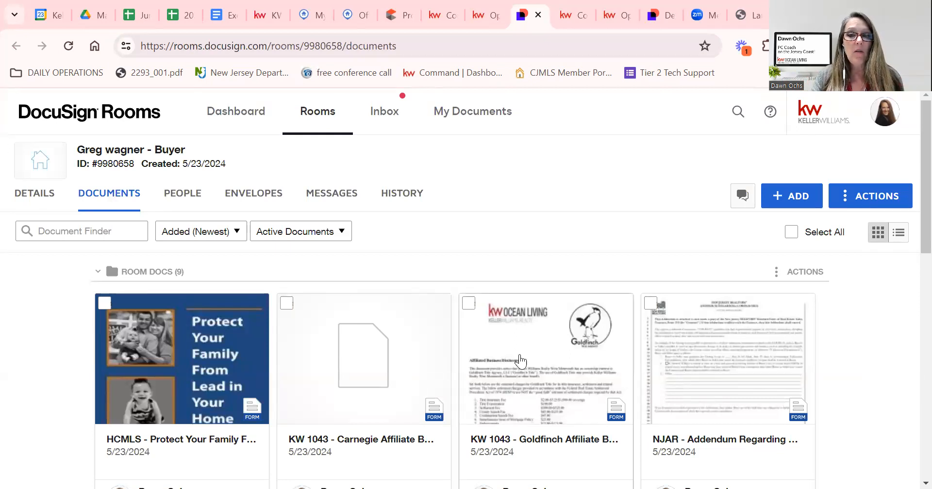
Look through the room's nine documents, then open the room's Details page.
scroll(486, 359, "down", 3)
scroll(525, 365, "down", 6)
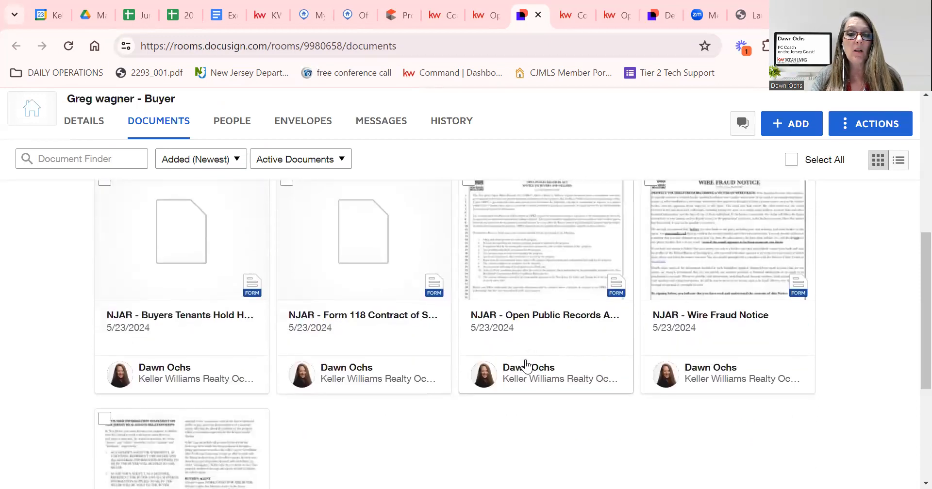
scroll(526, 361, "up", 10)
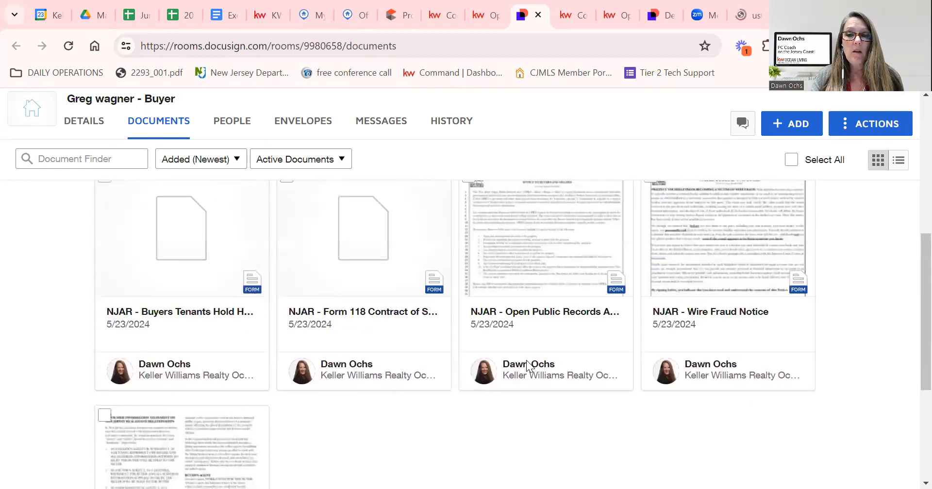
scroll(527, 368, "up", 1)
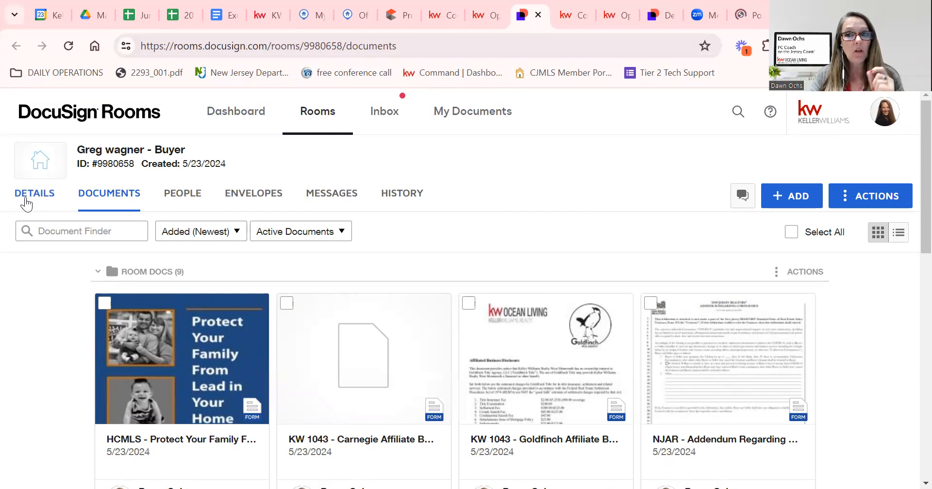
left_click(25, 199)
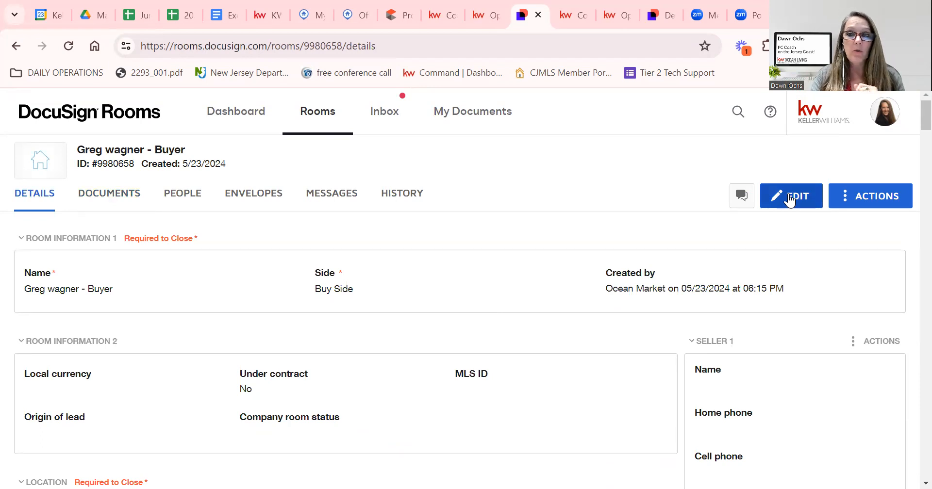
Make the room details editable and enter the property's street address.
left_click(790, 198)
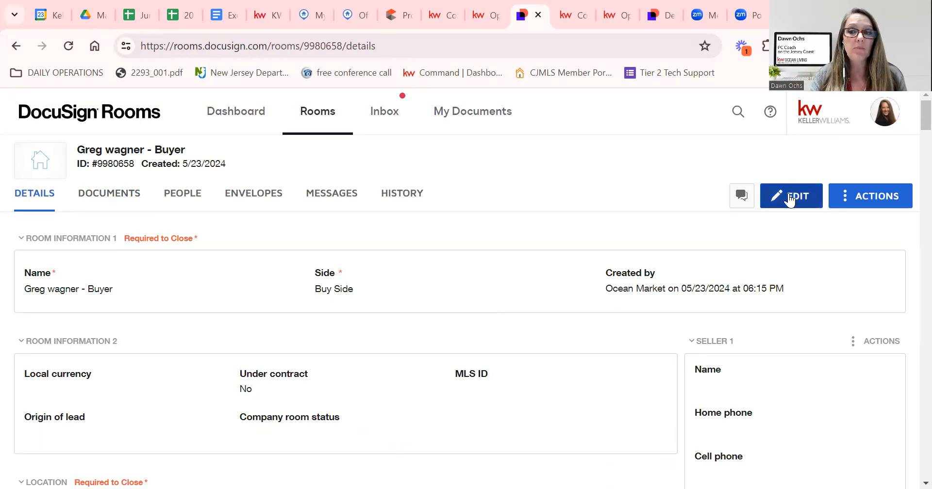
scroll(515, 325, "down", 3)
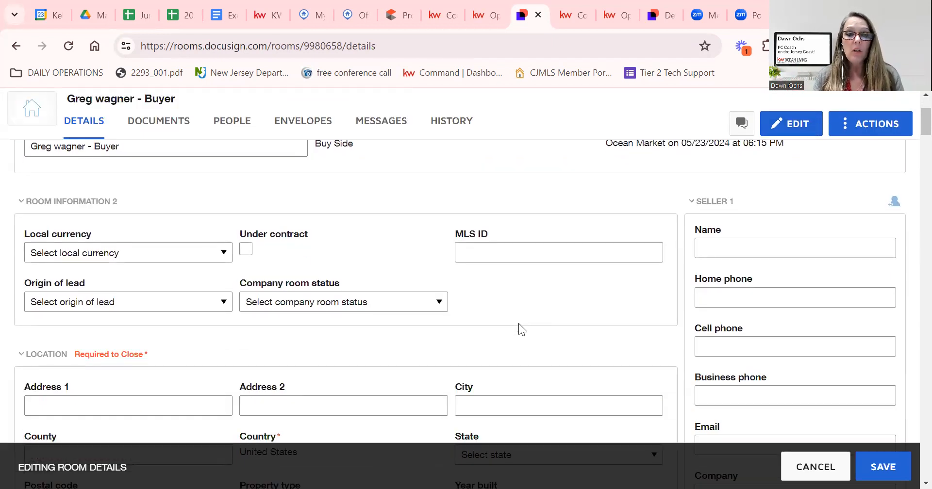
scroll(518, 323, "down", 3)
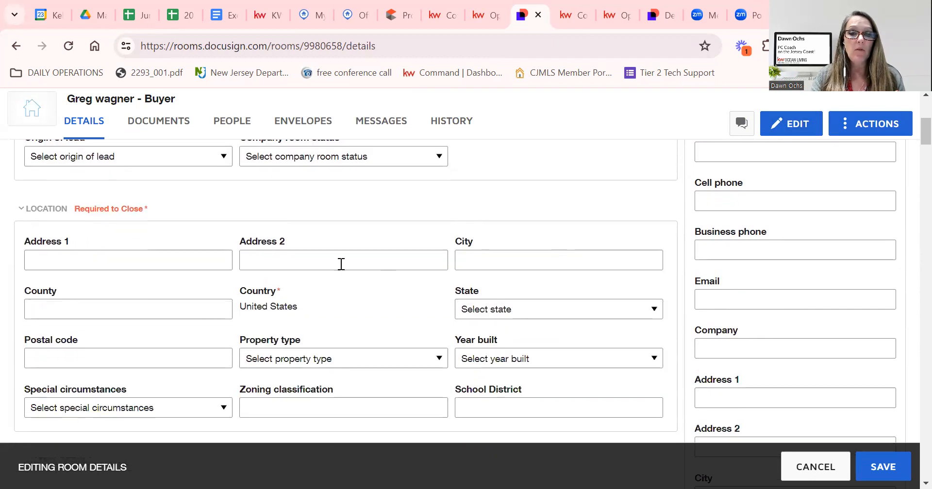
left_click(175, 264)
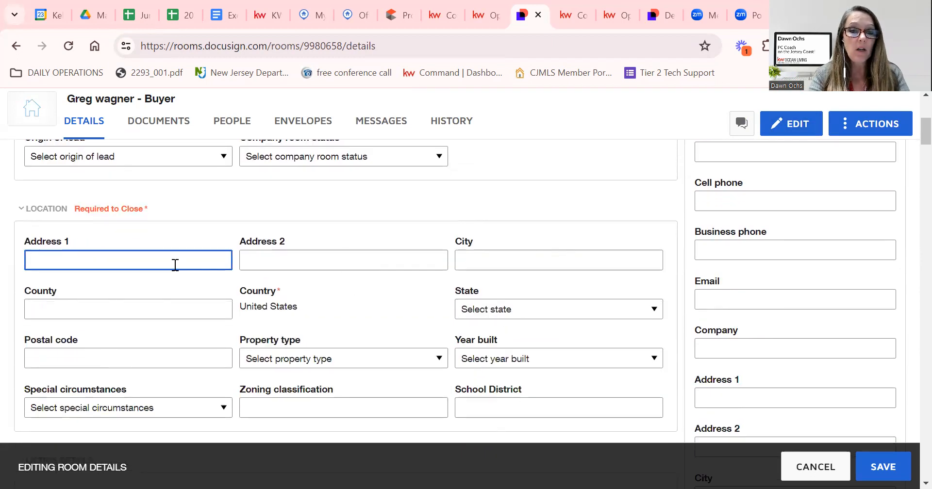
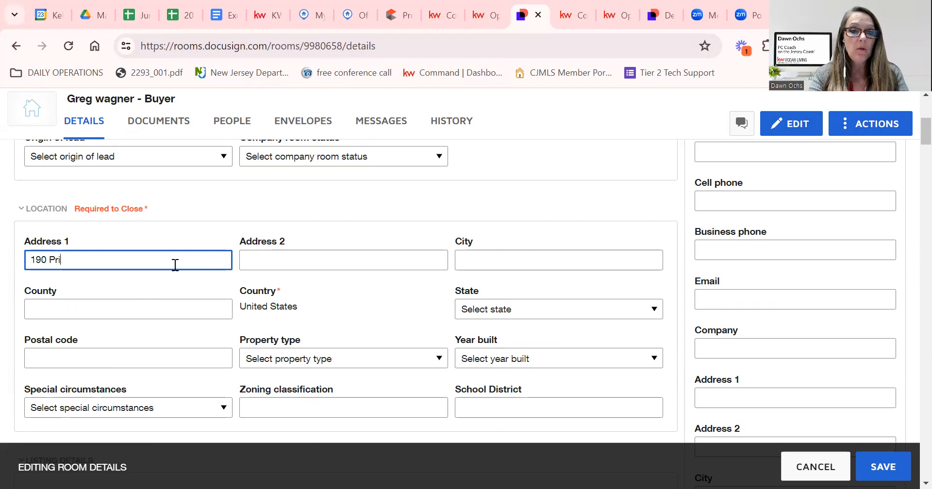
key("Tab")
type("`")
key("Tab")
Fill in the property's city, Ocean county, New Jersey state and postal code.
key("Tab")
key("shift+Tab")
type("Brick")
key("Tab")
type("Ocean")
key("Tab")
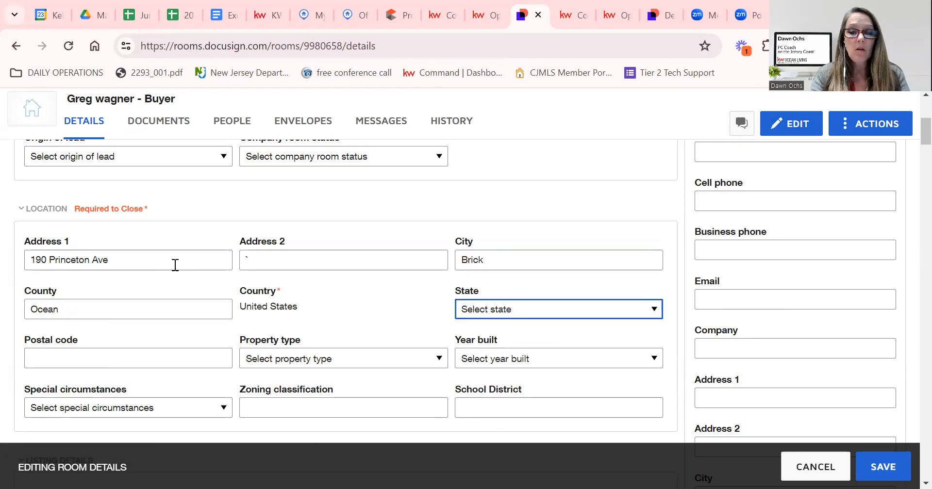
key("n")
key("n")
key("n")
key("n")
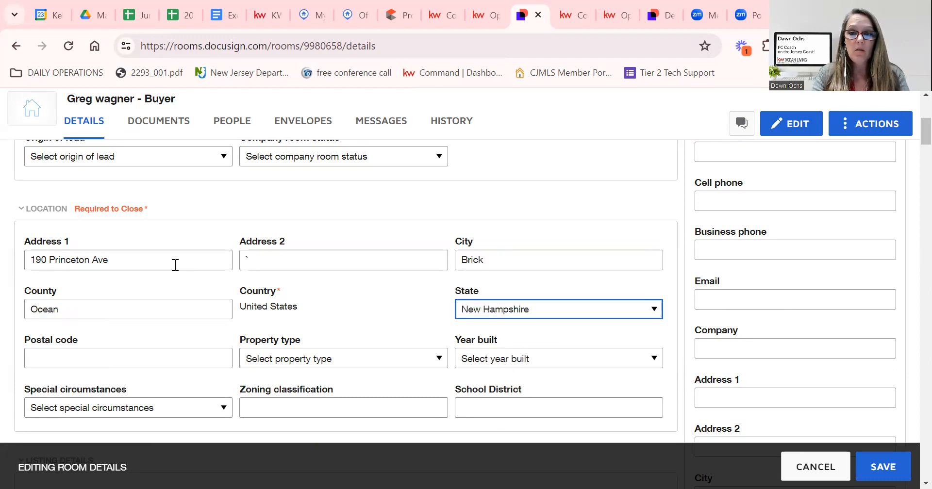
key("Tab")
type("087")
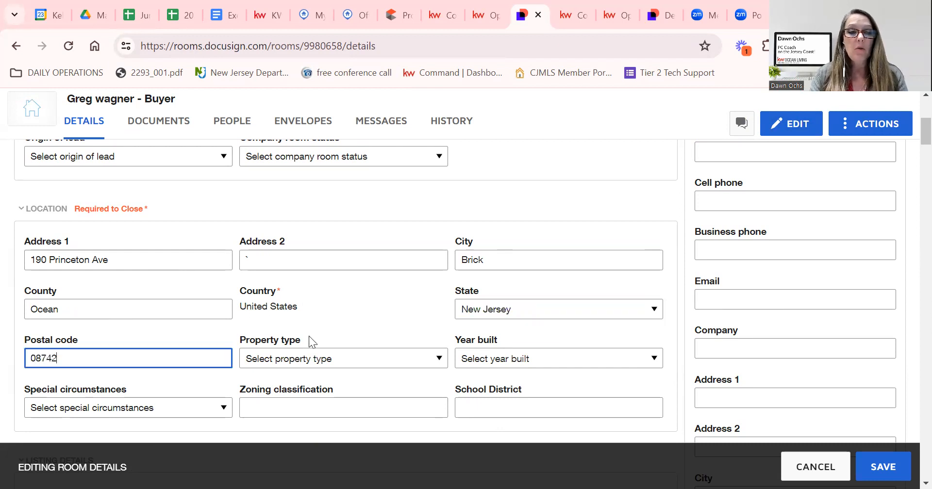
scroll(309, 336, "down", 2)
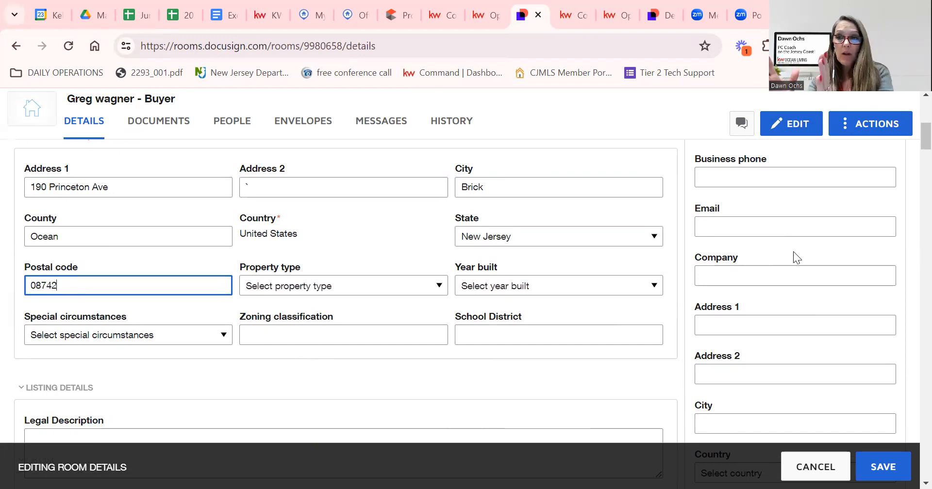
scroll(794, 251, "up", 5)
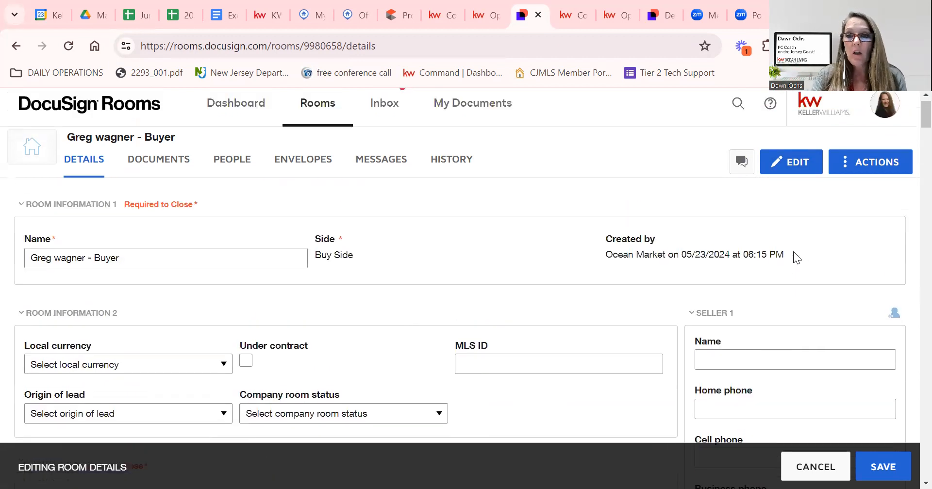
scroll(712, 361, "down", 3)
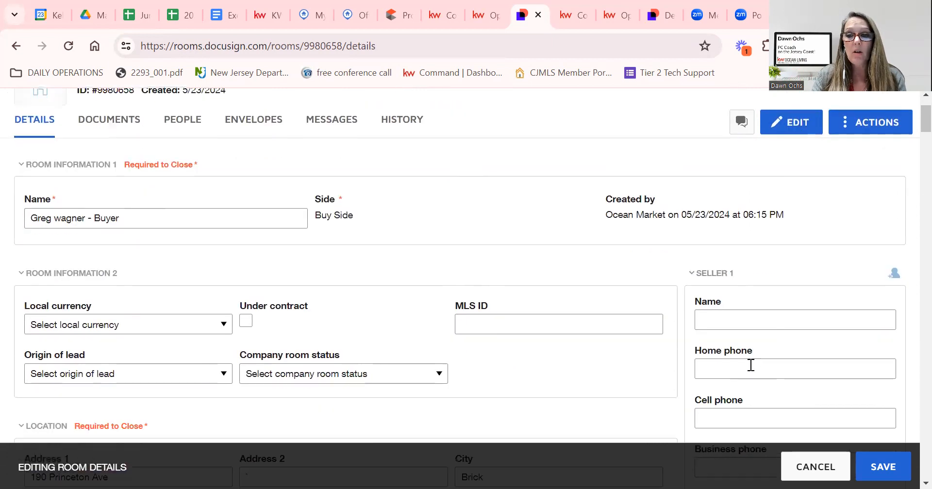
Copy the owner's name from the Realist property report and return to the room details.
left_click(400, 16)
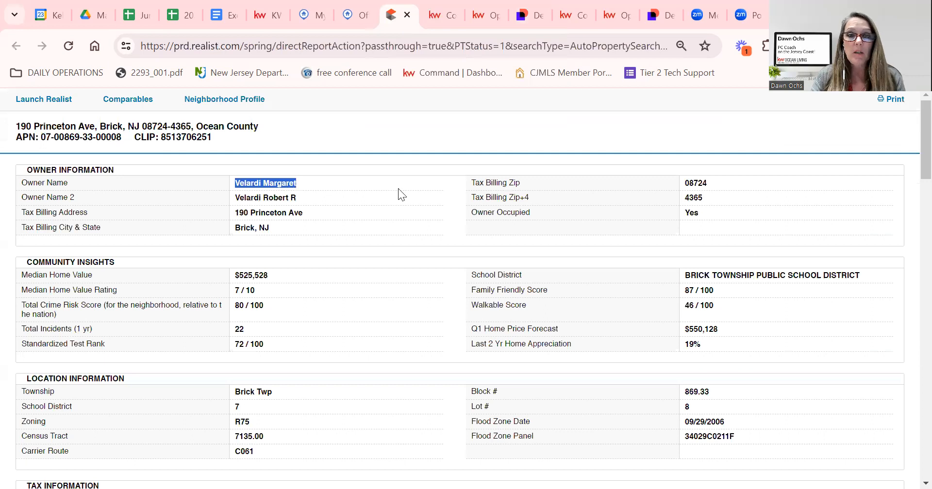
right_click(275, 188)
left_click(279, 201)
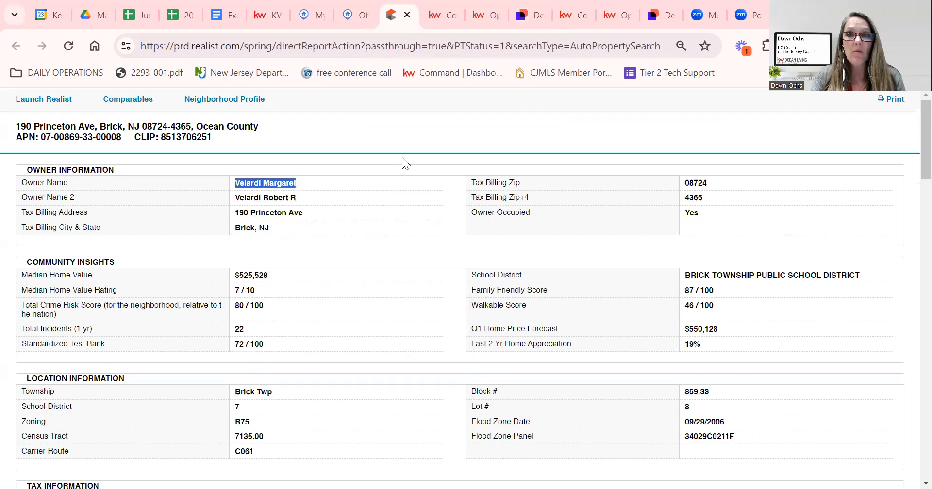
left_click(533, 7)
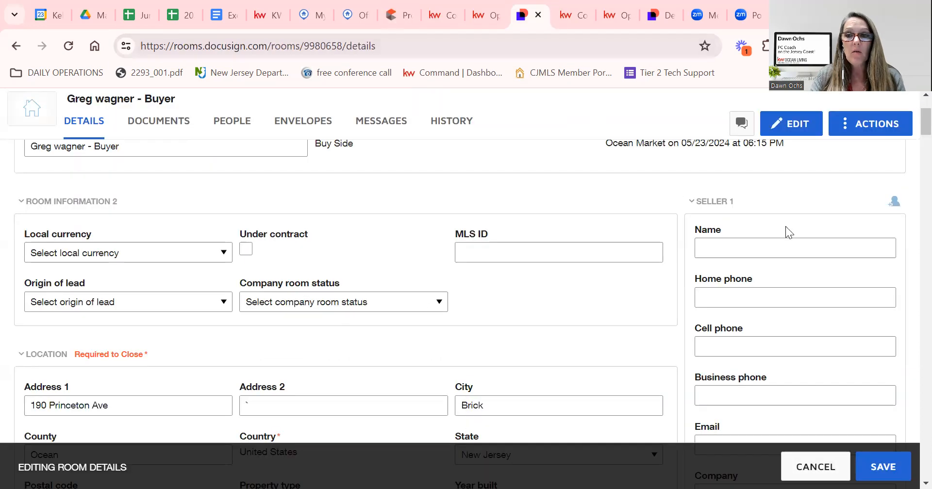
Paste the owner's name as the seller and enter the seller's street address and city.
left_click(751, 242)
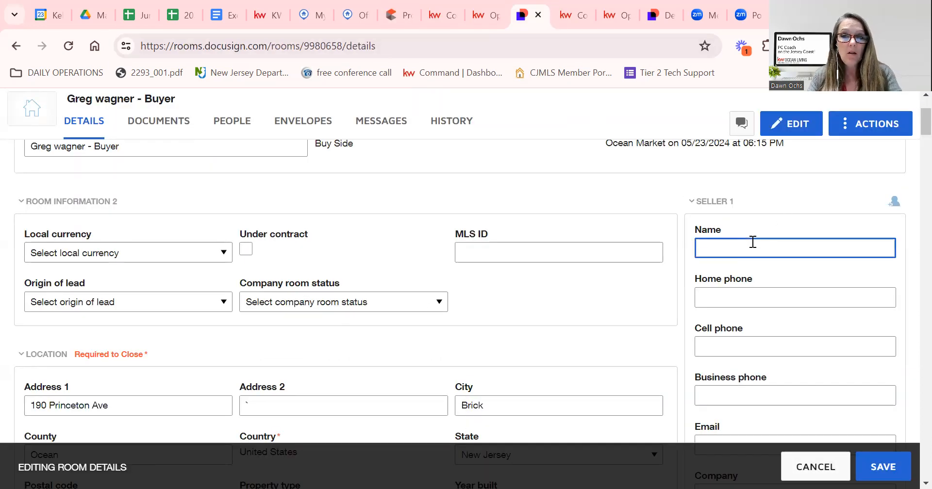
key("ctrl+v")
scroll(752, 248, "down", 3)
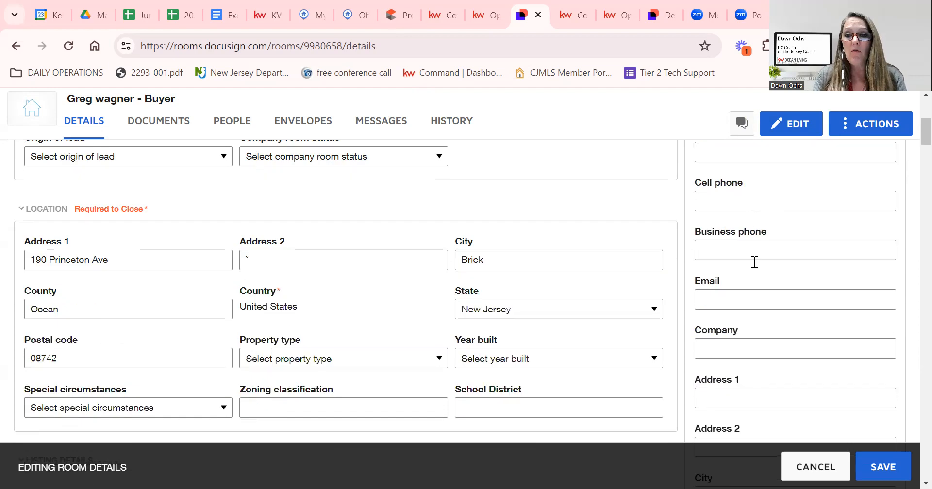
left_click(728, 397)
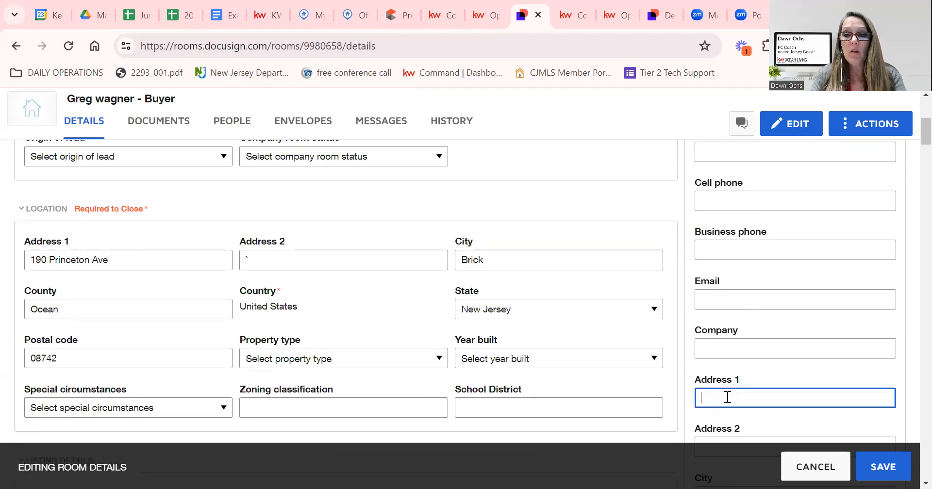
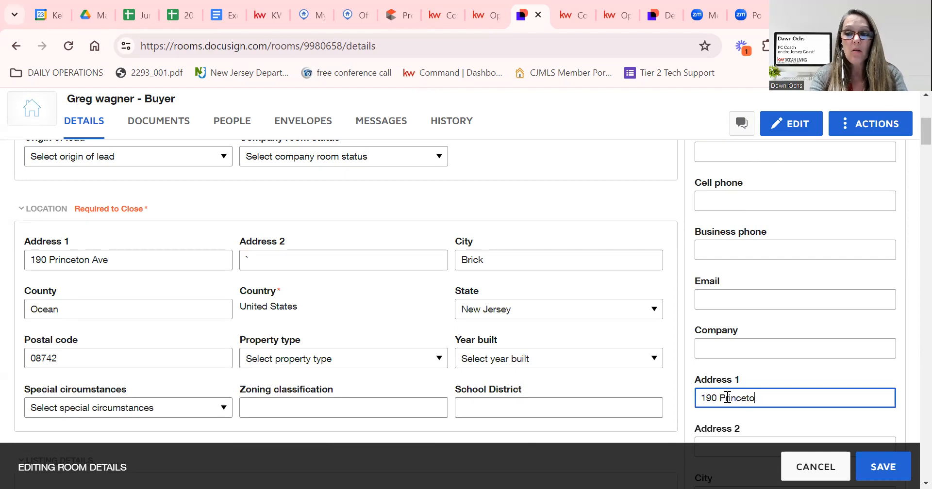
key("Tab")
key("Tab")
type("Brick")
scroll(727, 397, "down", 6)
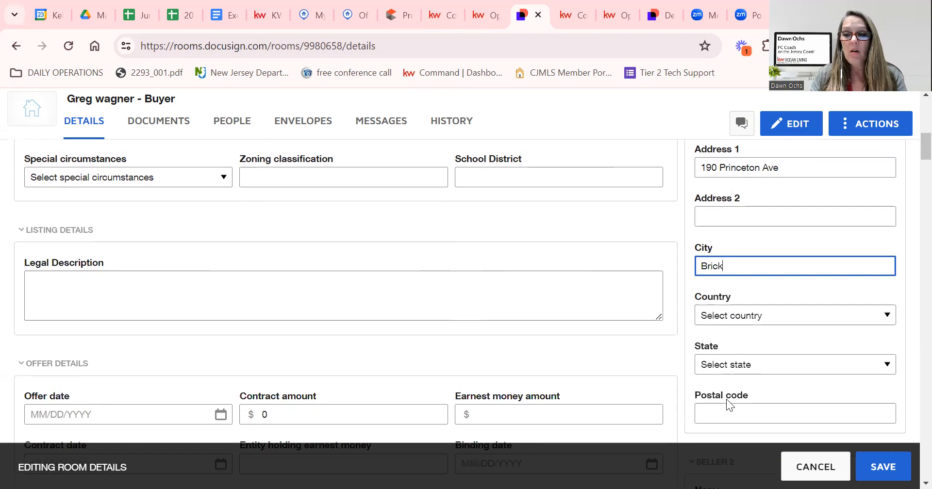
Set the seller's state to New Jersey and postal code 08742, and collapse Seller 2.
left_click(734, 287)
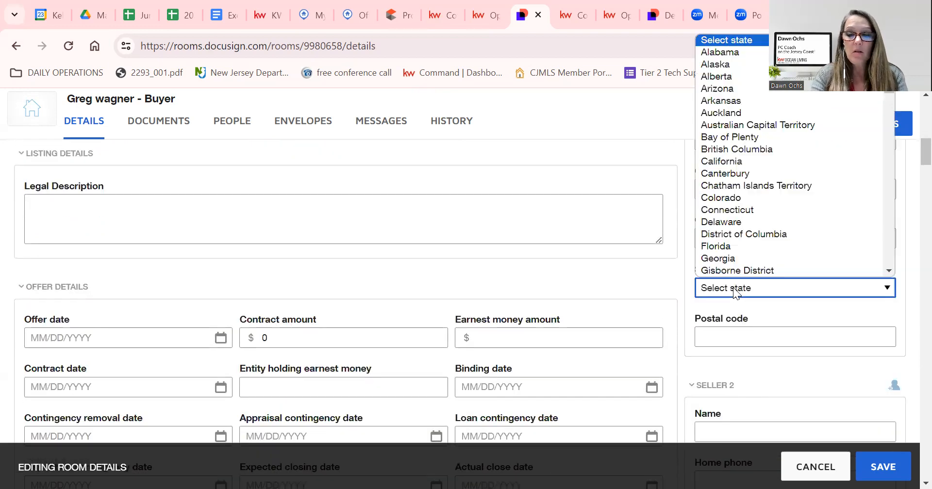
key("n")
key("Down")
key("Down")
key("Down")
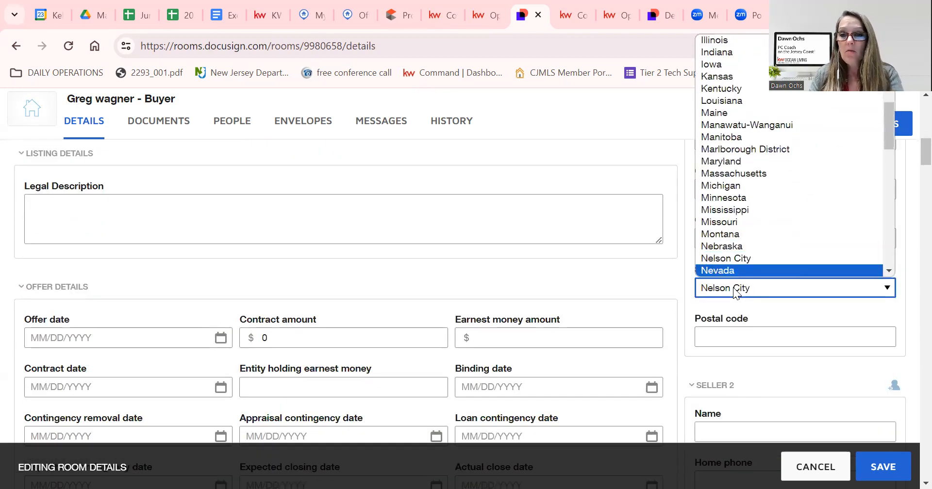
key("Down")
key("Down")
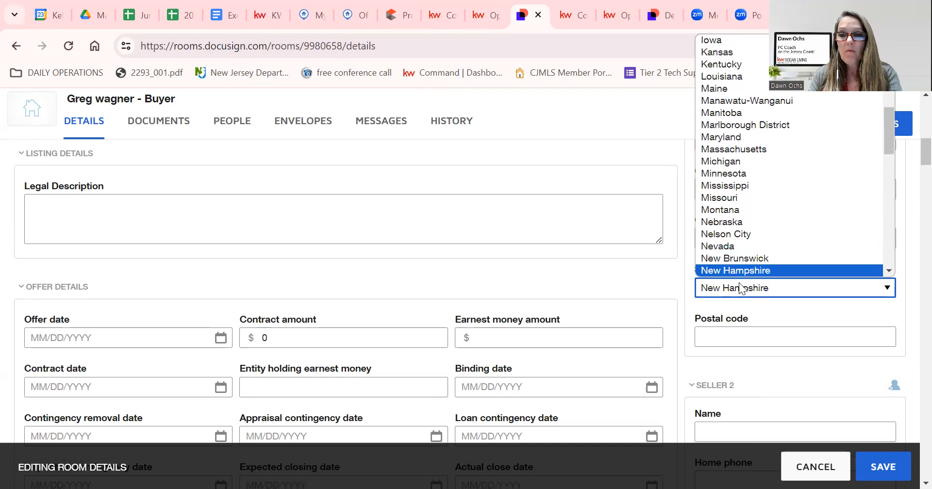
key("Return")
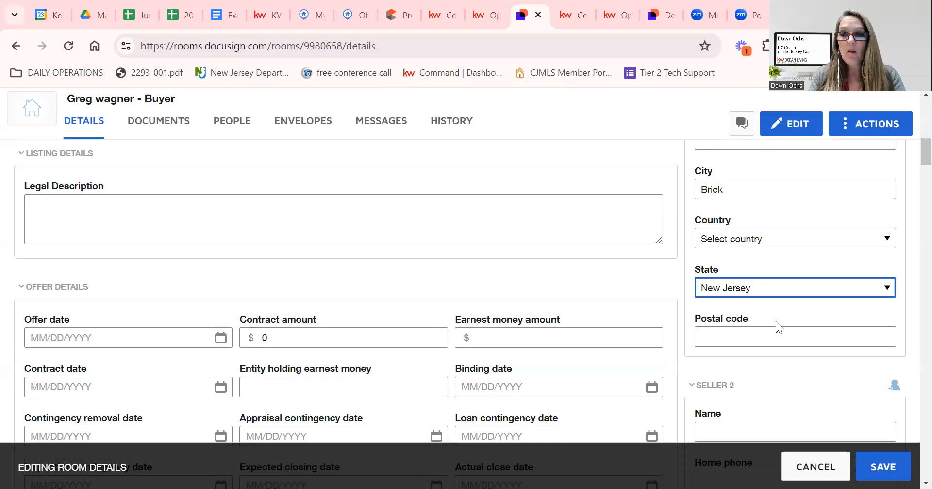
scroll(776, 321, "down", 1)
left_click(759, 259)
type("08742")
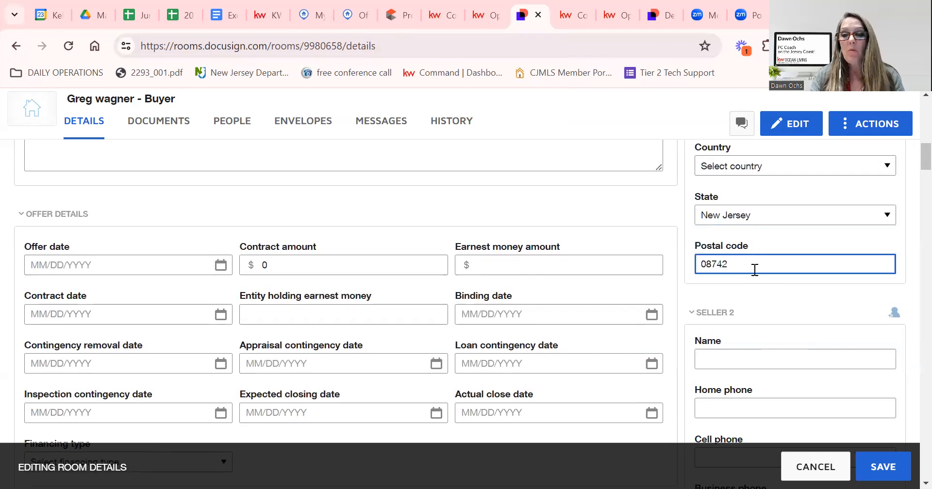
scroll(749, 269, "down", 1)
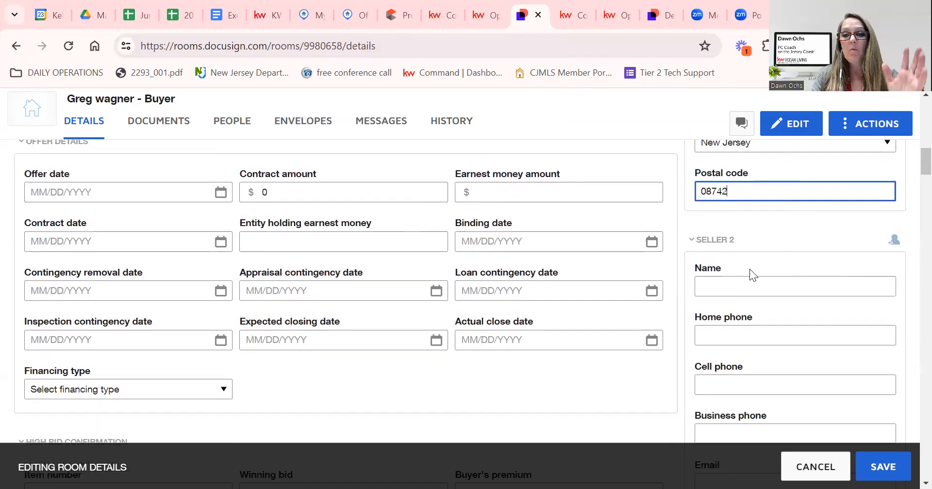
left_click(724, 243)
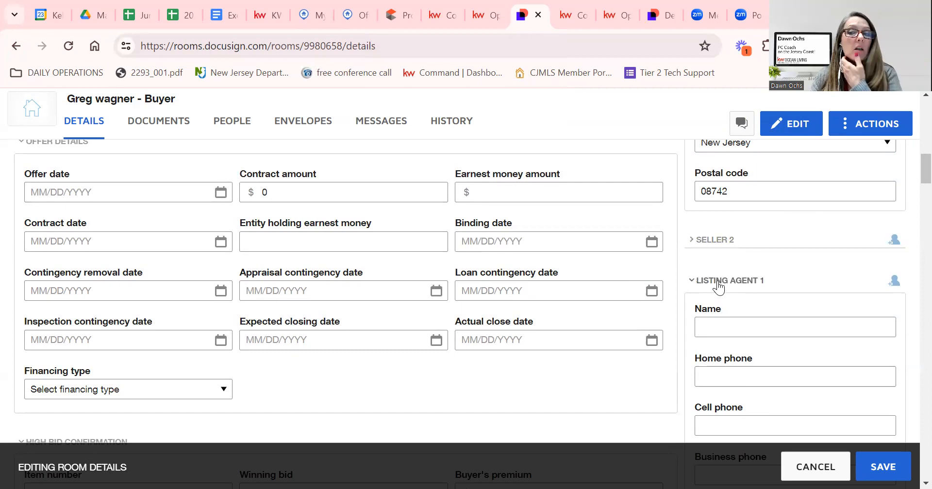
Copy the listing agent's name from her Flexmls member profile and return to the DocuSign form.
left_click(318, 13)
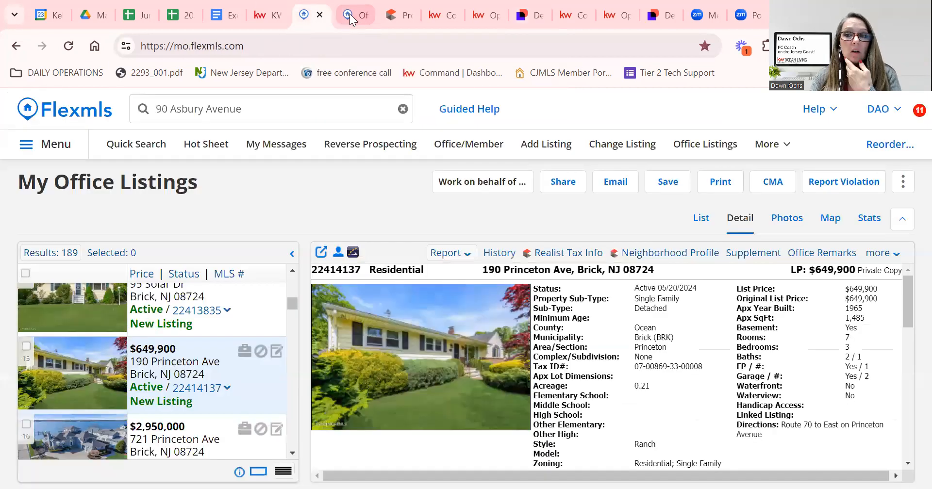
scroll(565, 356, "down", 10)
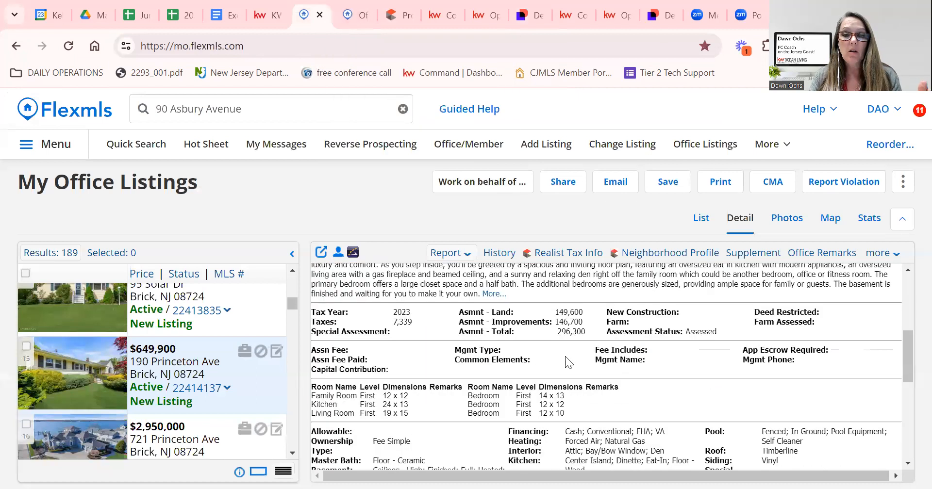
scroll(565, 356, "down", 3)
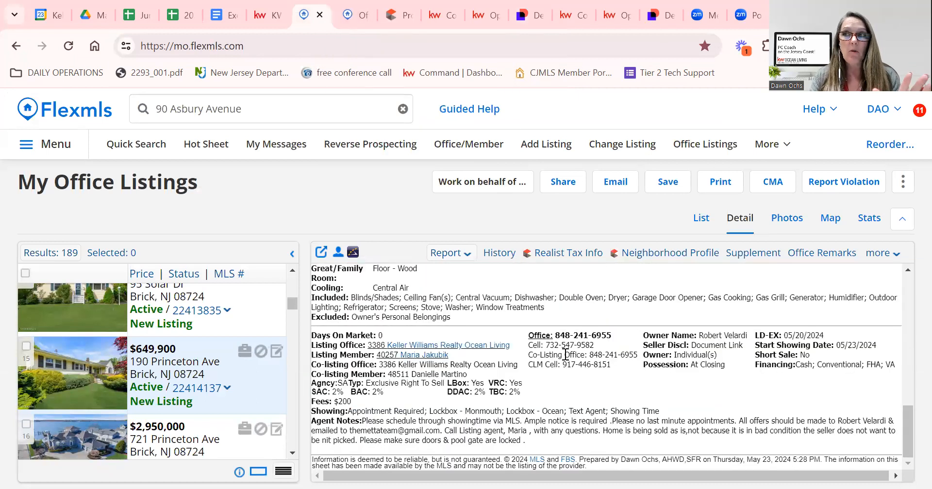
scroll(565, 353, "up", 5)
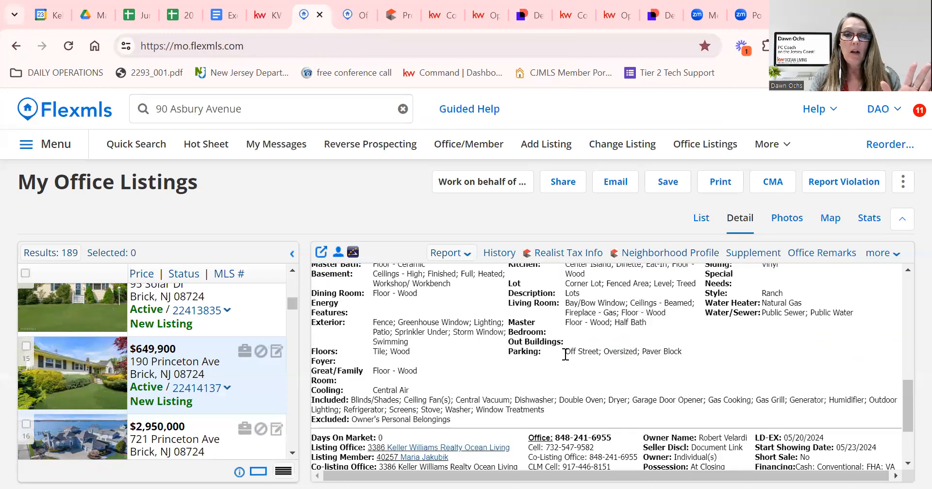
key("ctrl+Tab")
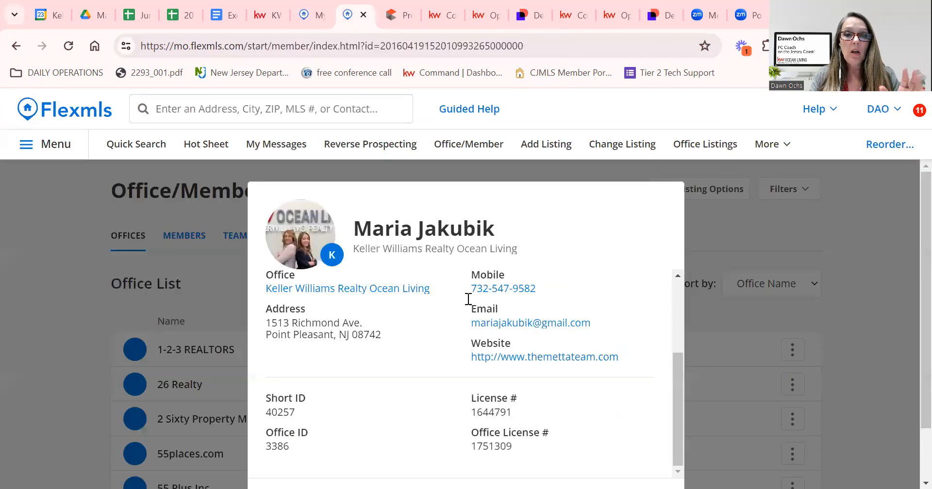
scroll(335, 301, "up", 3)
scroll(354, 309, "up", 2)
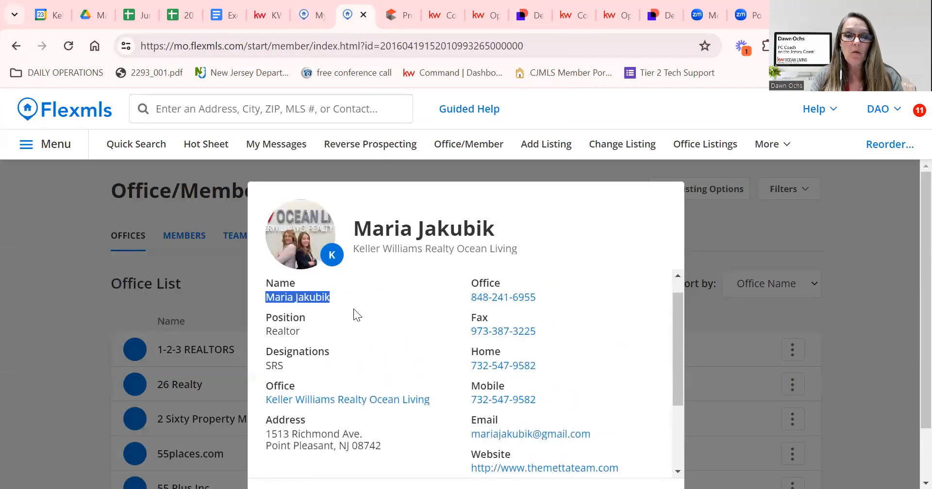
right_click(297, 317)
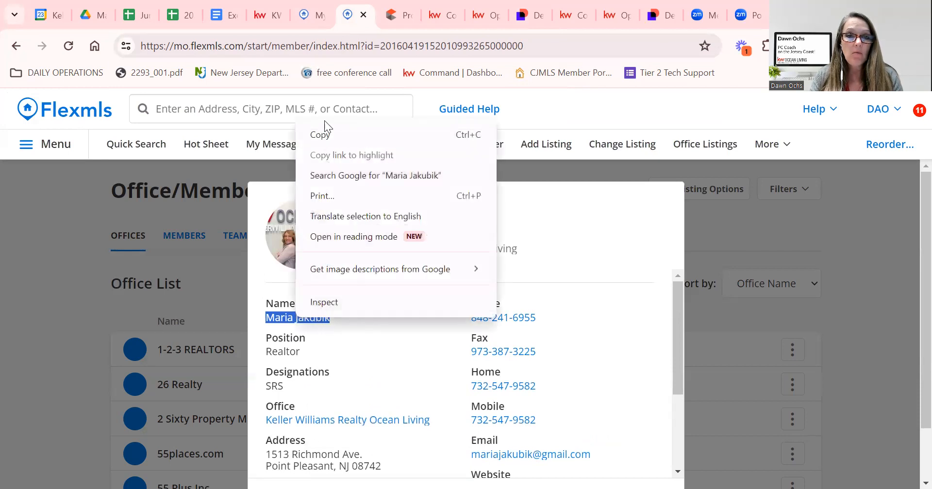
left_click(344, 130)
left_click(530, 20)
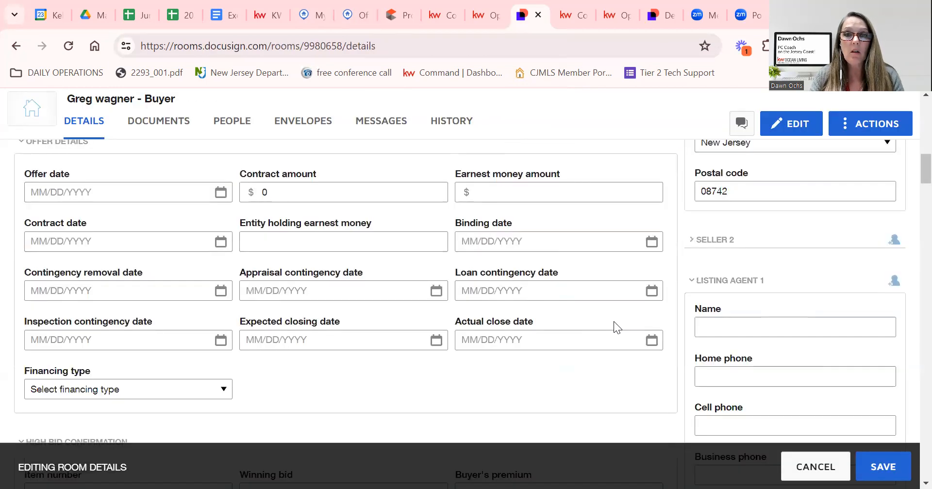
Paste the copied agent name into the Listing Agent 1 Name field.
left_click(738, 324)
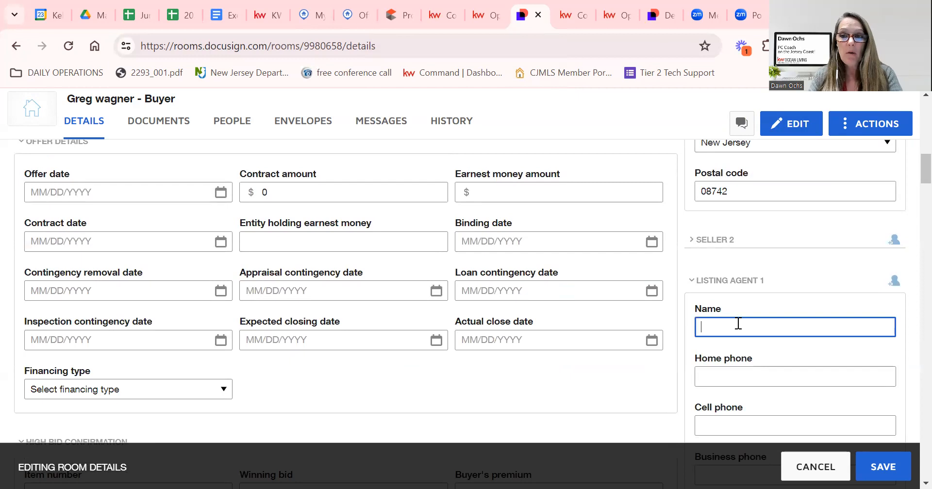
key("ctrl+v")
scroll(748, 388, "down", 1)
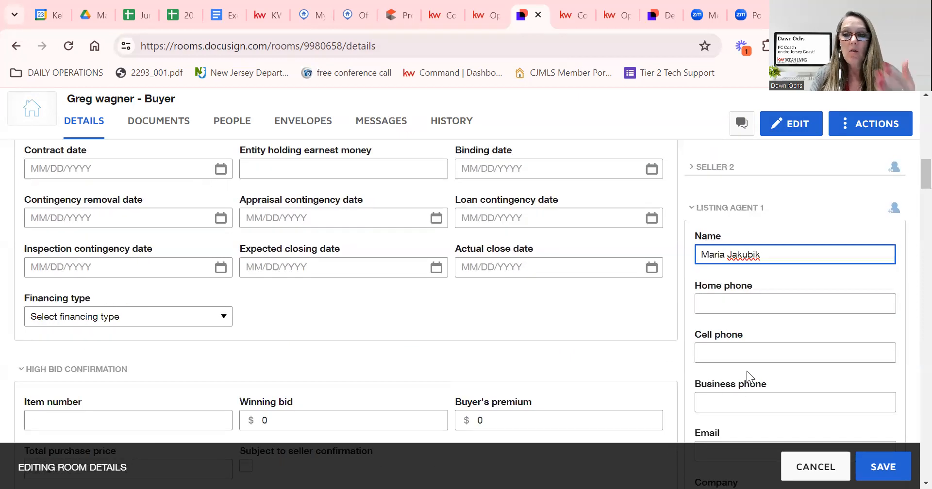
scroll(746, 371, "down", 1)
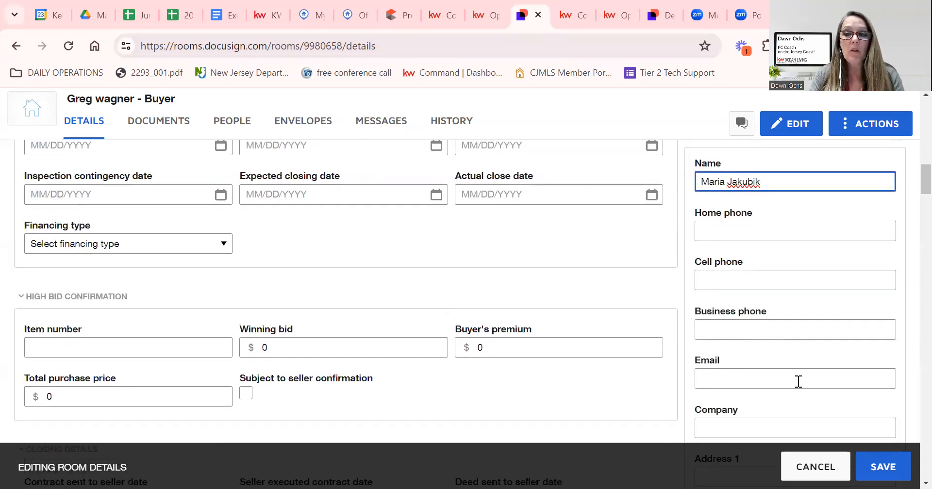
scroll(798, 382, "down", 1)
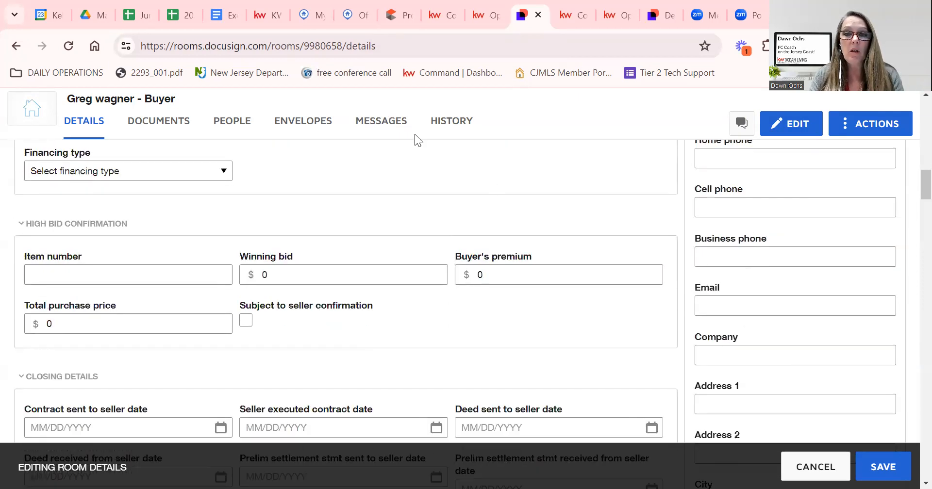
Fill Listing Agent 1 Company with the office name Keller Williams Realty Ocean Living from Flexmls.
left_click(358, 15)
scroll(426, 396, "down", 1)
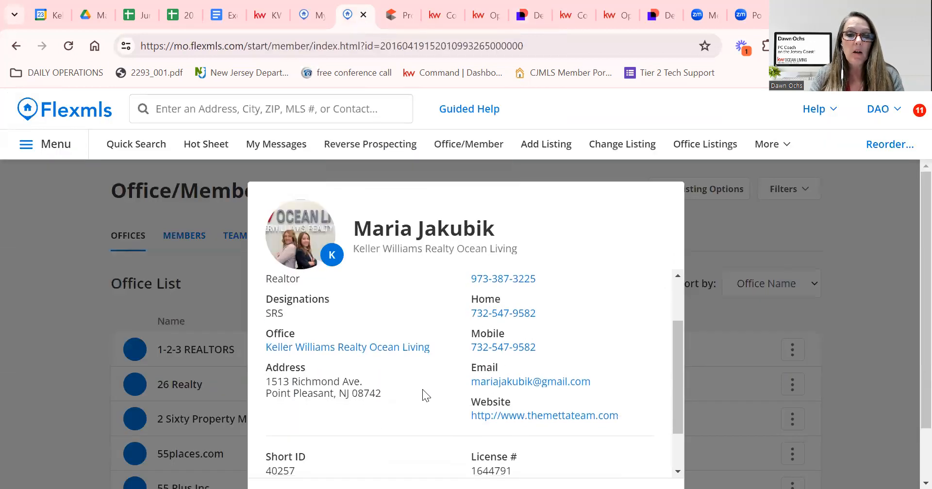
left_click_drag(430, 348, 262, 346)
key("ctrl+c")
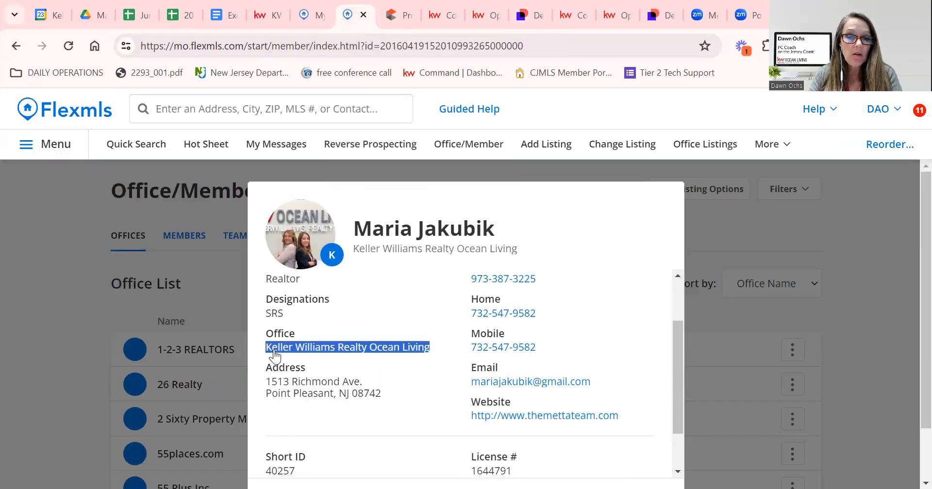
left_click(534, 14)
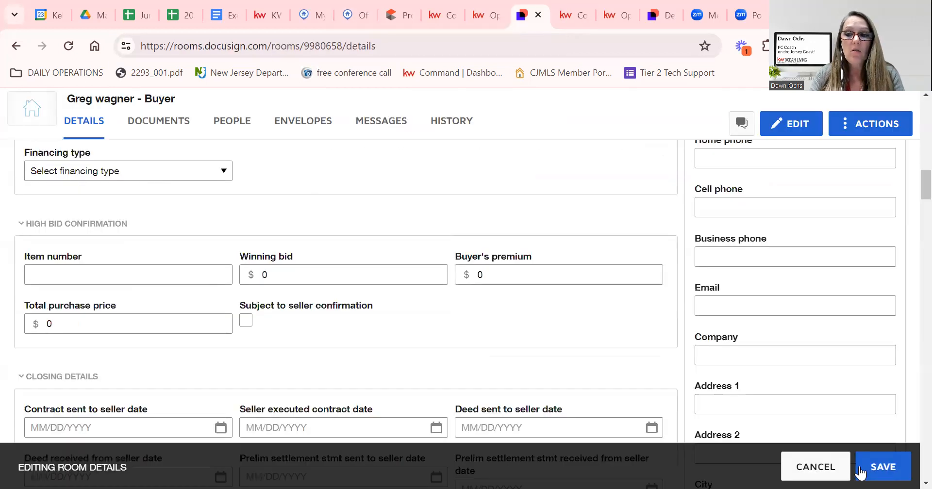
scroll(853, 333, "up", 2)
scroll(843, 337, "down", 2)
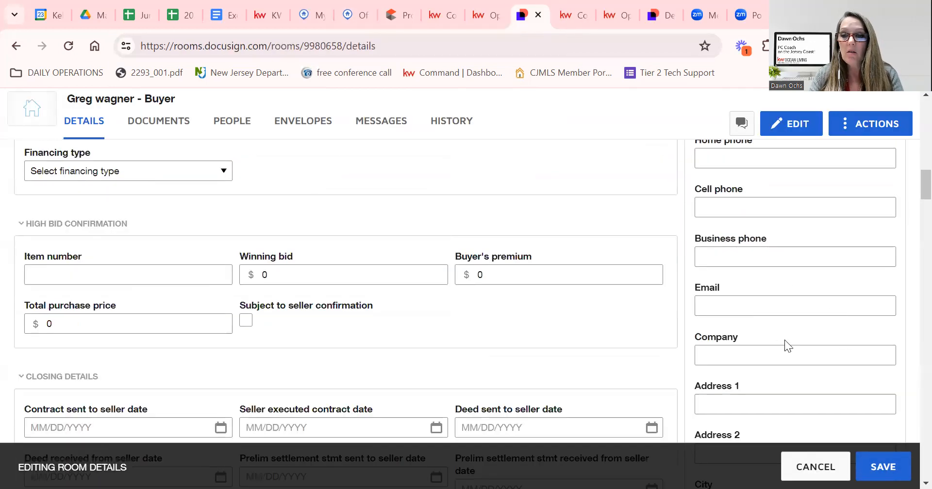
left_click(757, 362)
key("ctrl+v")
scroll(706, 240, "down", 3)
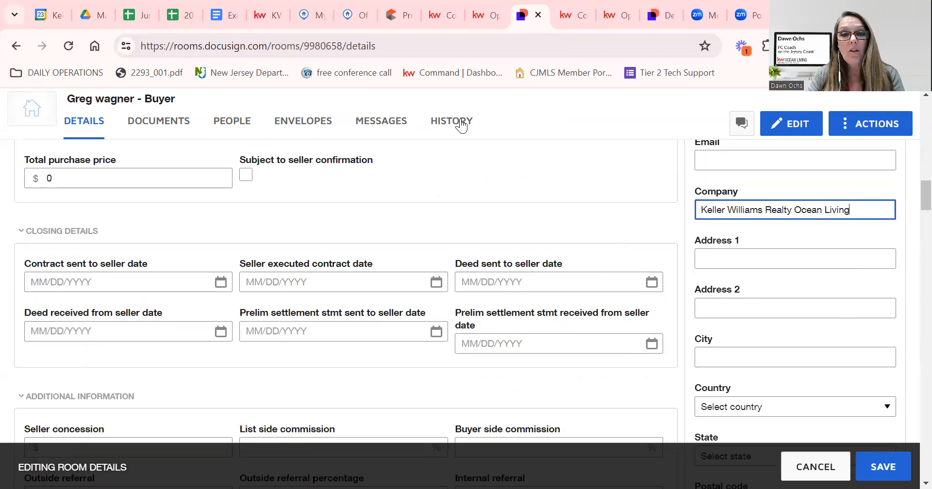
Copy the office street address from Flexmls into Listing Agent 1 Address 1.
left_click(345, 14)
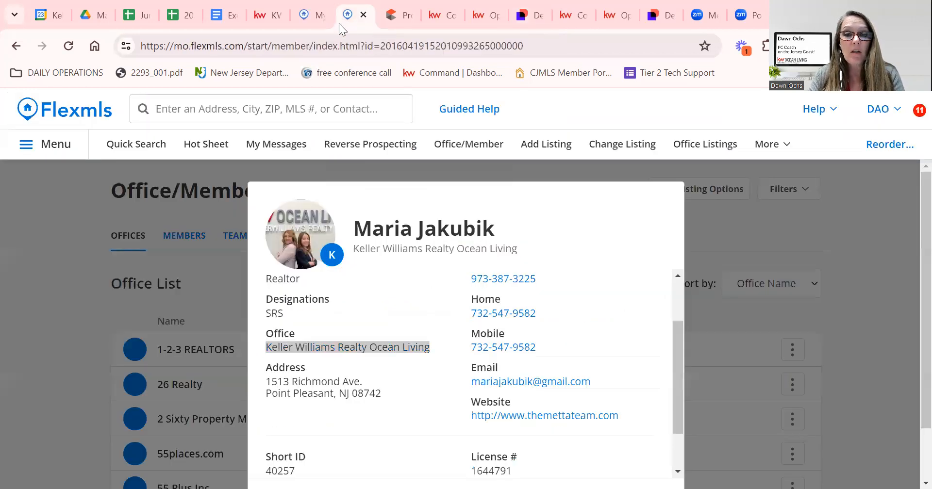
scroll(359, 363, "down", 2)
left_click_drag(364, 323, 266, 323)
key("ctrl+c")
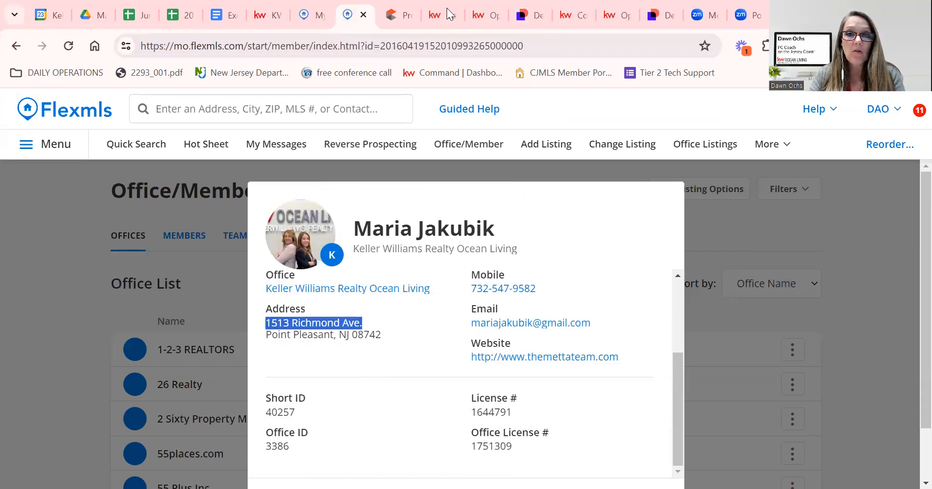
left_click(525, 15)
left_click(718, 260)
key("ctrl+v")
Enter the listing agent's city, collapse Listing Agent 2, and enter Buyer 1's name.
left_click(721, 358)
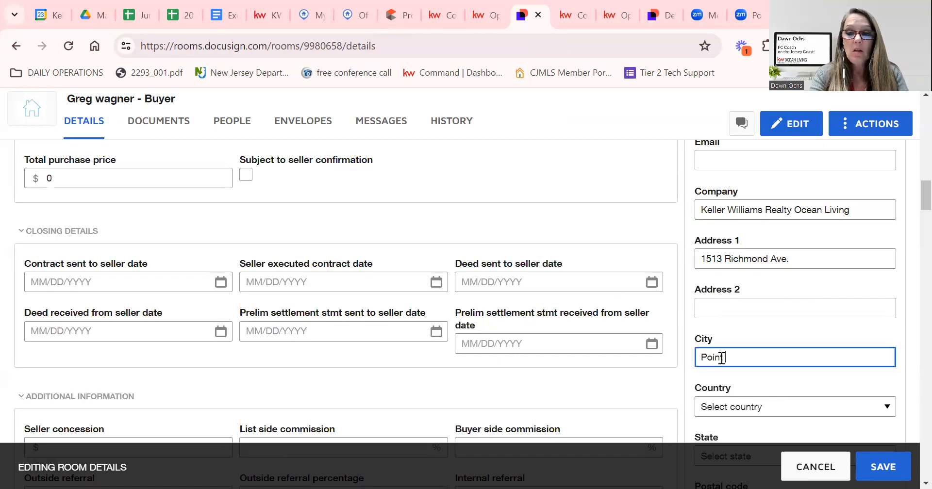
type("Point Pleasant")
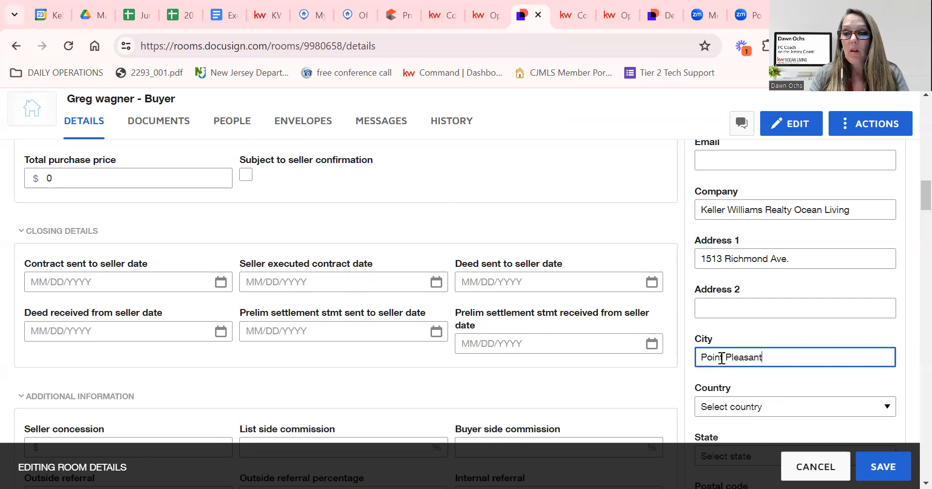
scroll(779, 371, "down", 5)
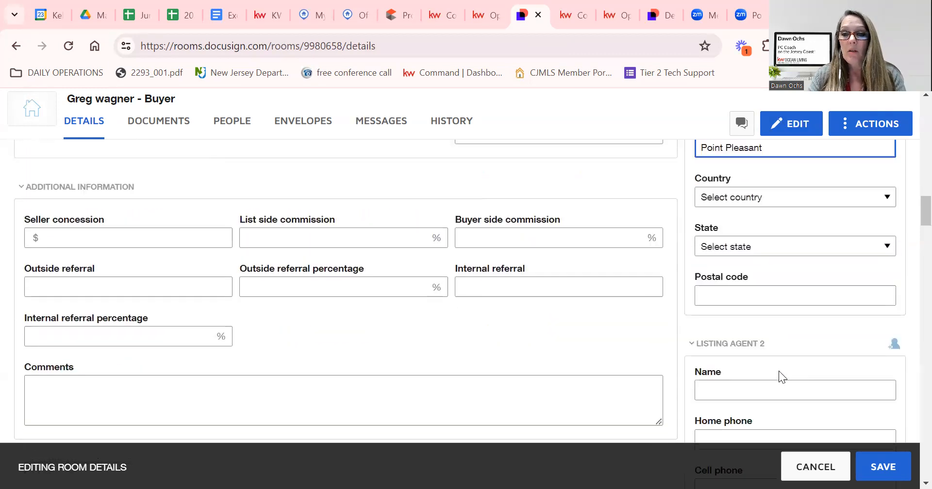
left_click(739, 336)
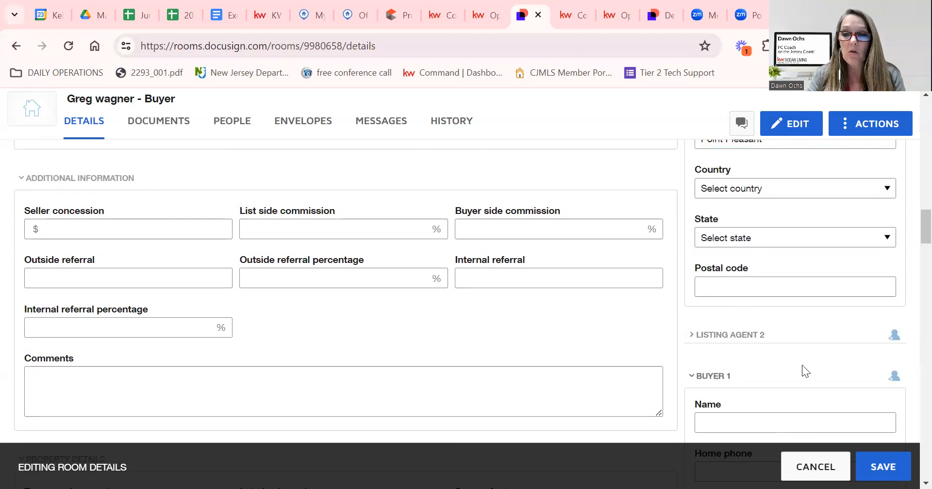
scroll(777, 359, "down", 2)
left_click(738, 344)
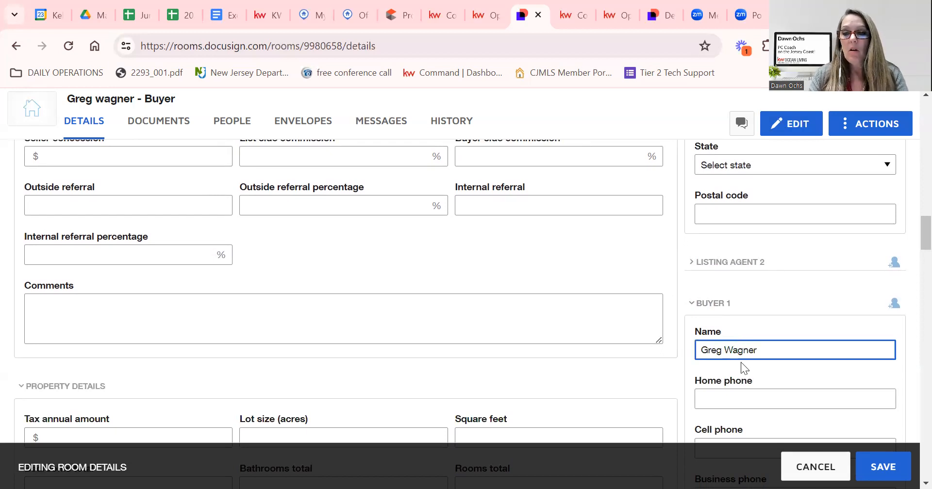
Enter Buyer 1's street address and collapse the empty Buyer 2 section.
scroll(741, 362, "down", 3)
scroll(731, 391, "down", 3)
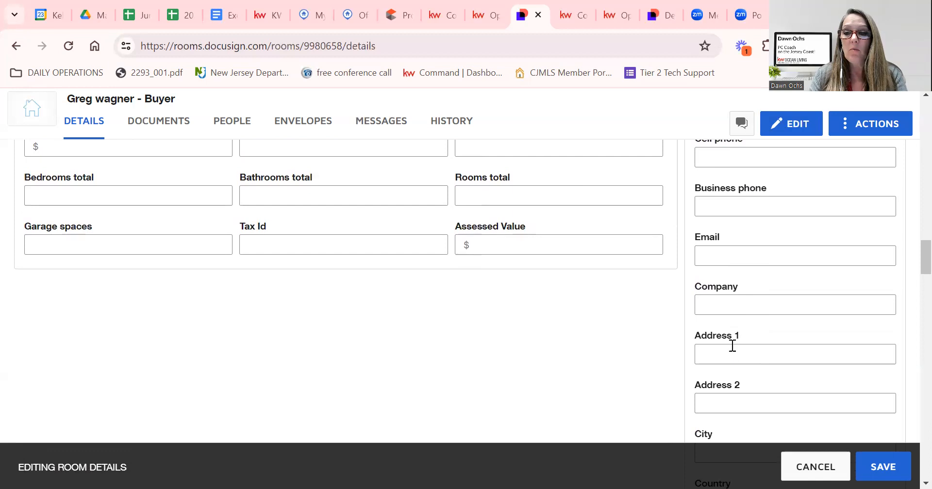
left_click(730, 357)
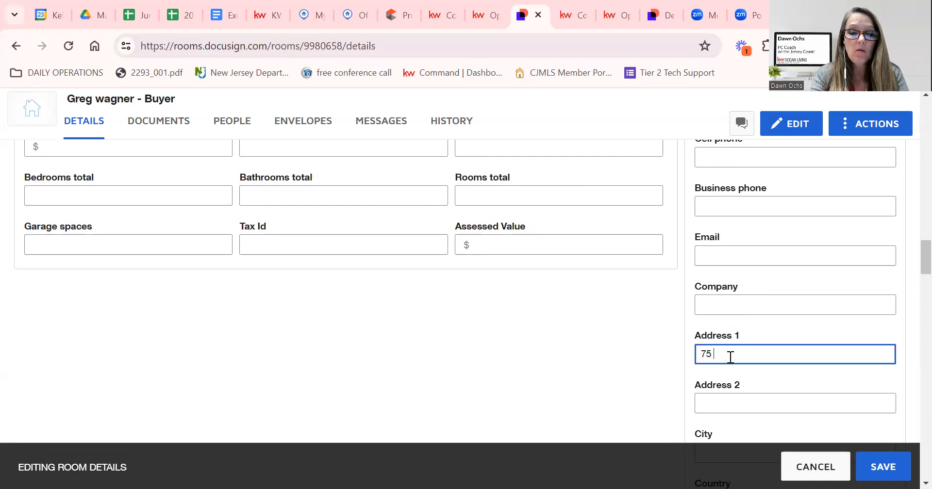
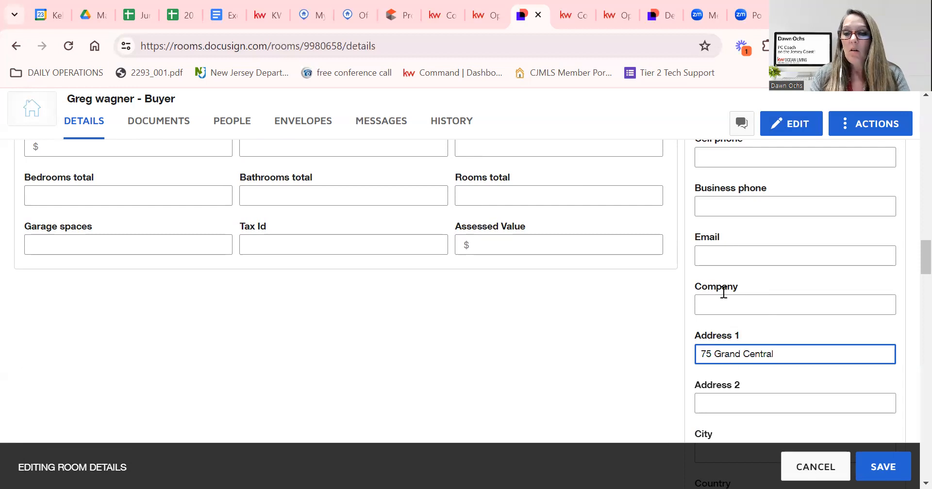
scroll(723, 292, "down", 6)
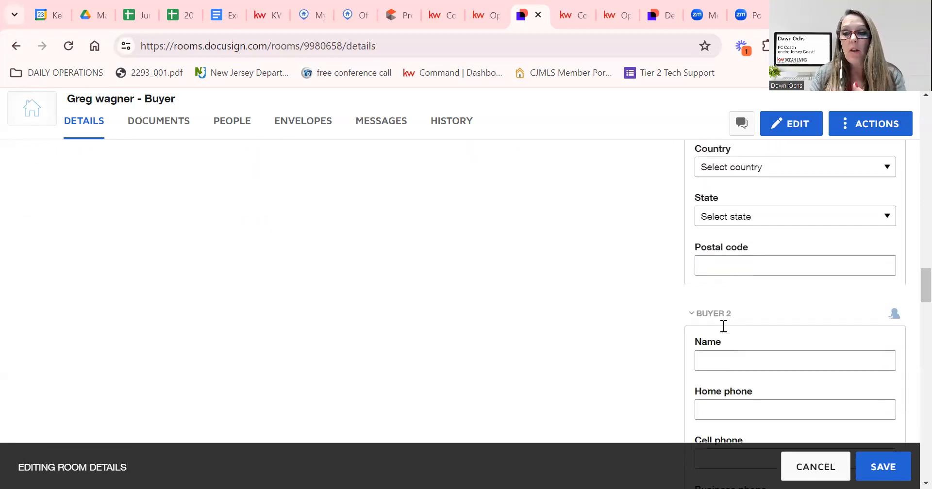
scroll(723, 327, "down", 1)
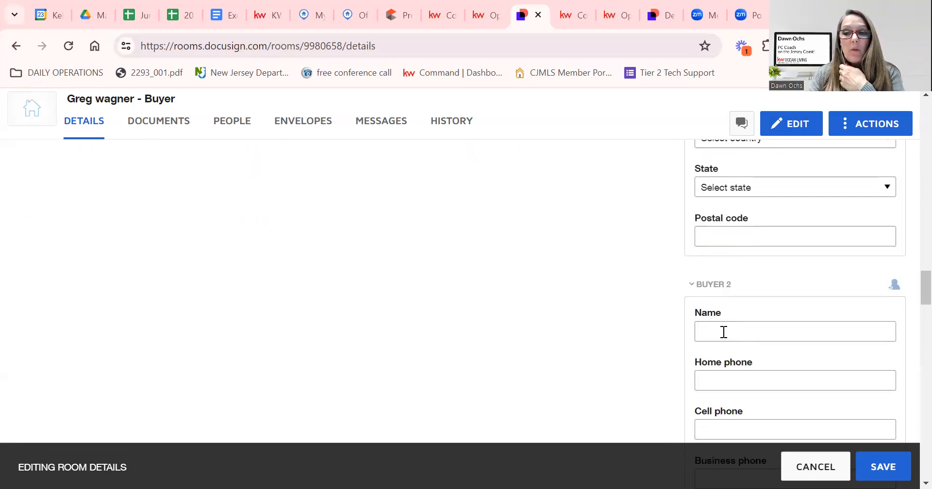
left_click(724, 289)
scroll(736, 350, "down", 3)
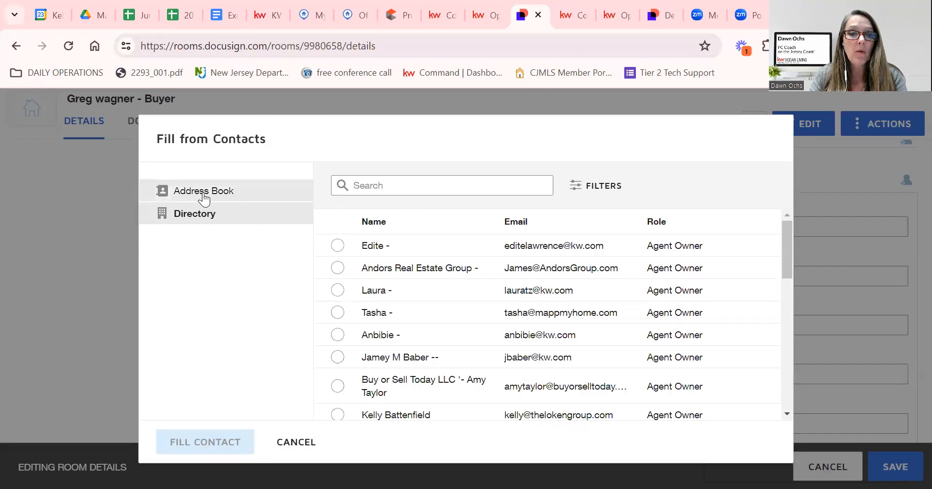
Fill Buyer Agent 1 with the agent's own contact from the address book.
left_click(202, 196)
left_click(400, 186)
type("da")
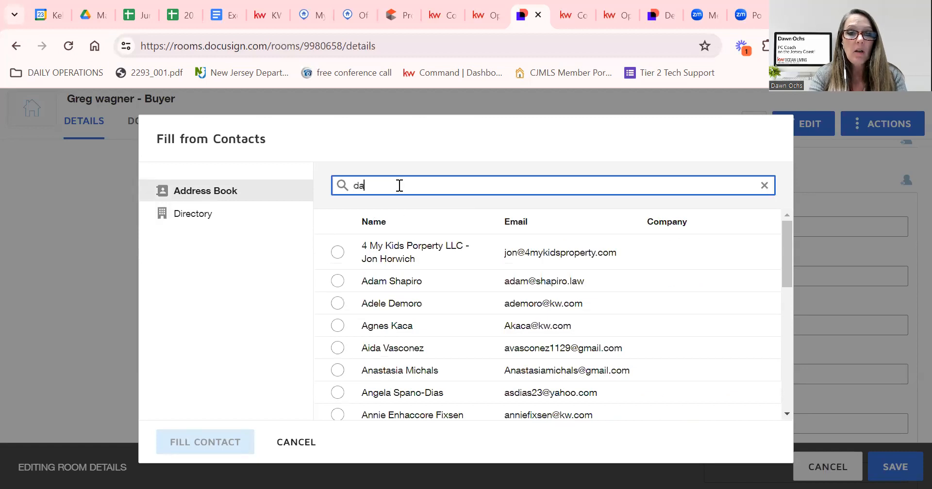
type("wn")
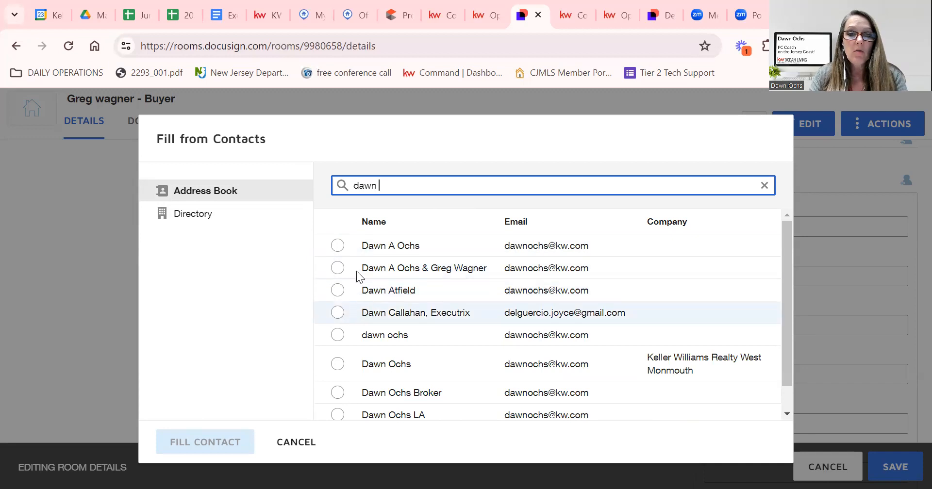
left_click(337, 246)
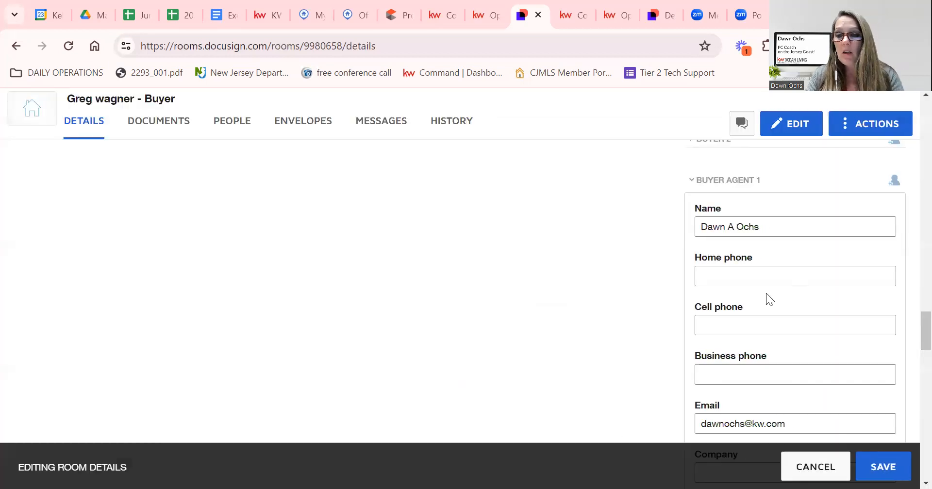
scroll(763, 296, "down", 5)
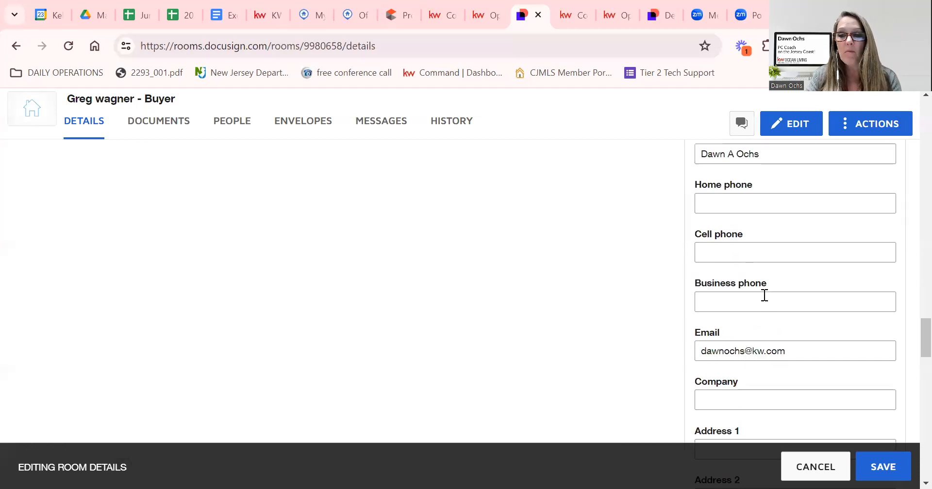
Enter Keller Williams as Buyer Agent 1's company and save the room details.
left_click(762, 301)
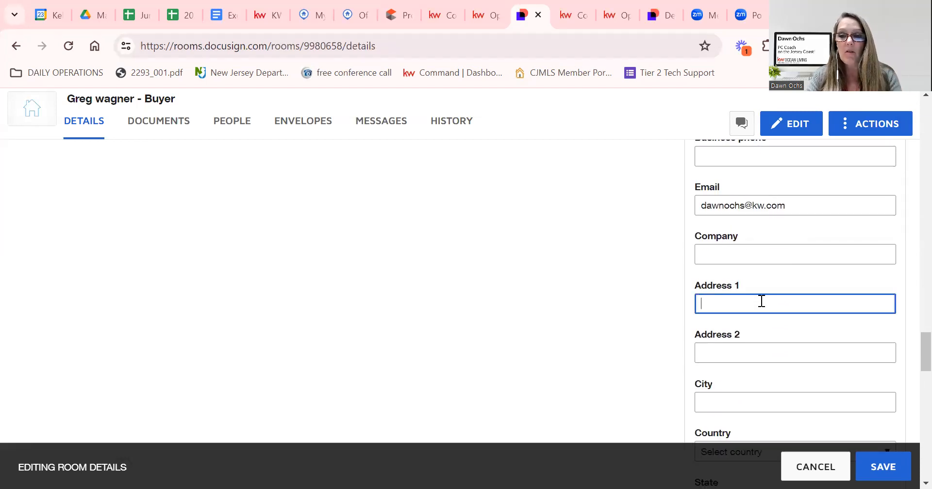
left_click(798, 255)
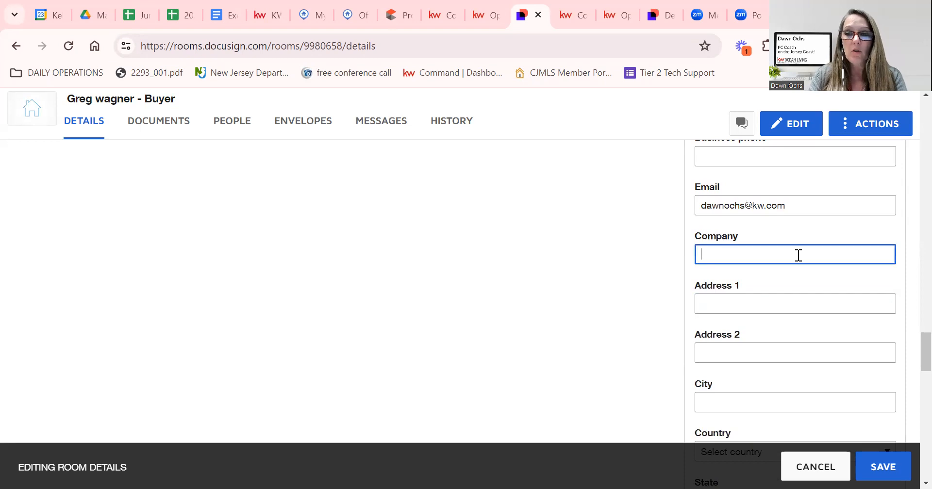
type("Keller Williams Ocean Living")
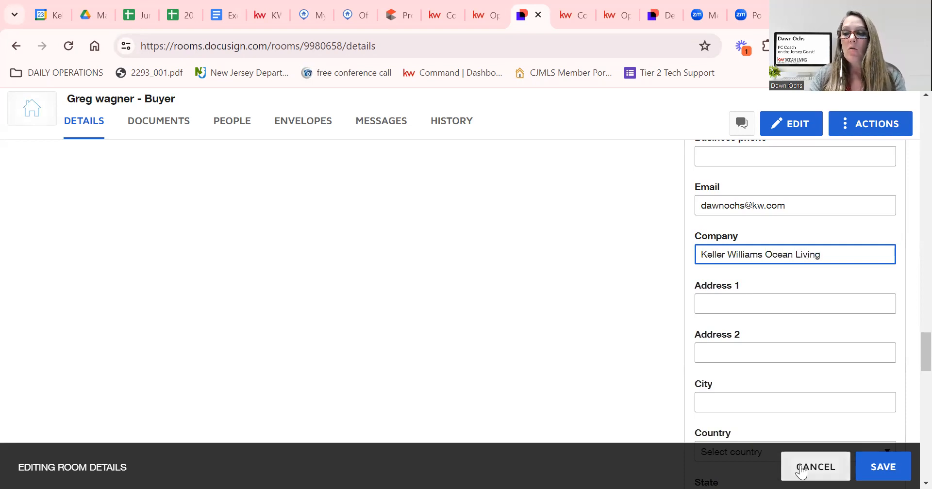
left_click(883, 467)
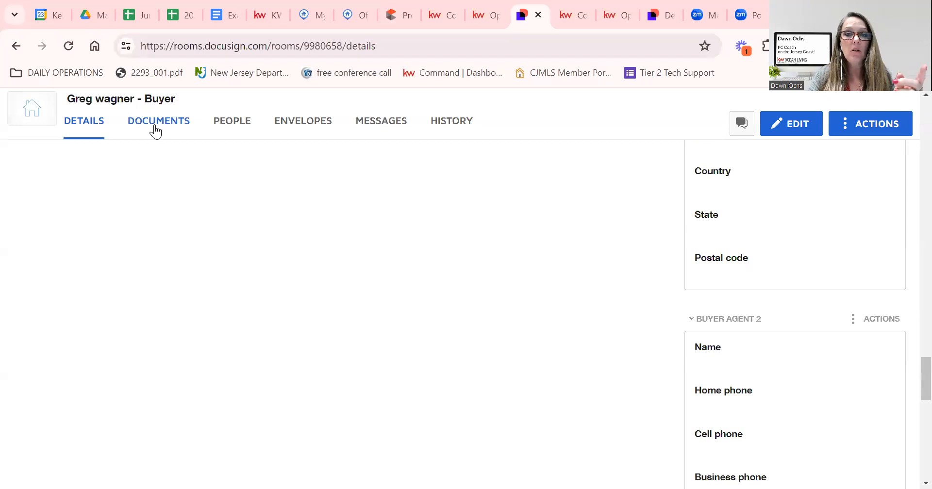
left_click(156, 127)
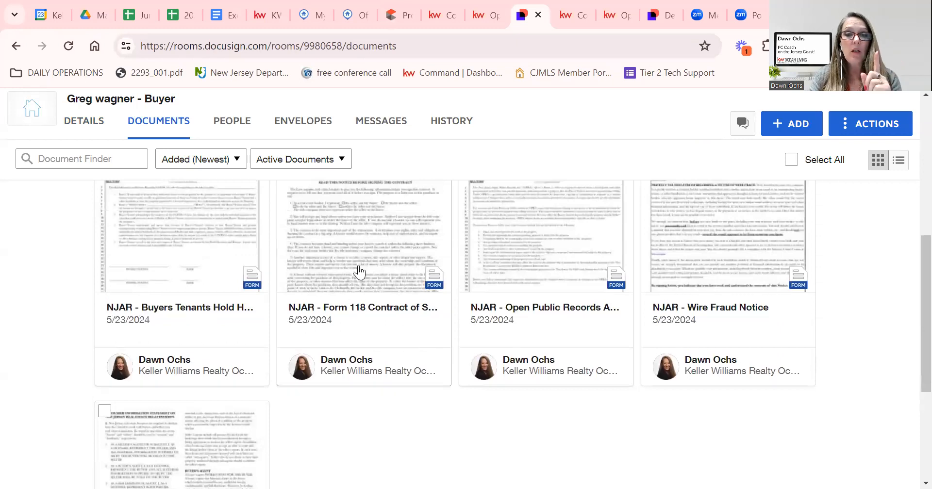
Bring up the action menu for the Form 118 contract in the room's documents.
scroll(361, 250, "up", 2)
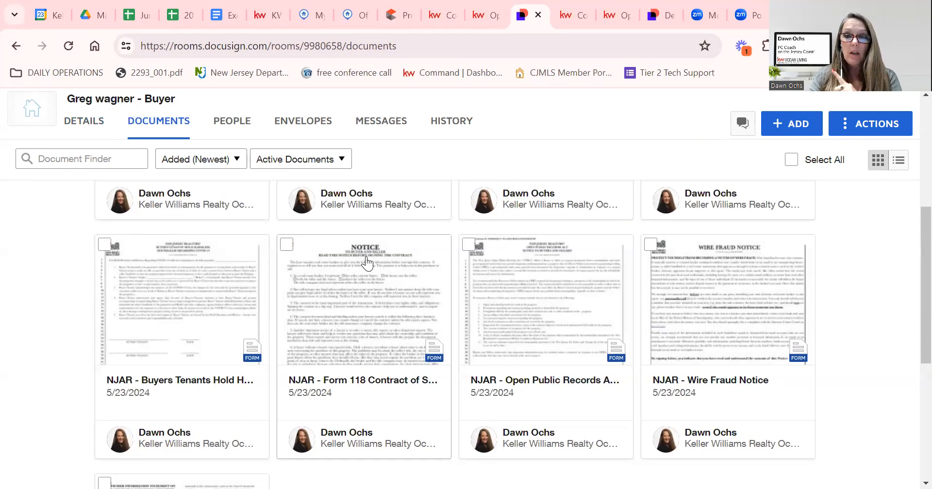
right_click(366, 263)
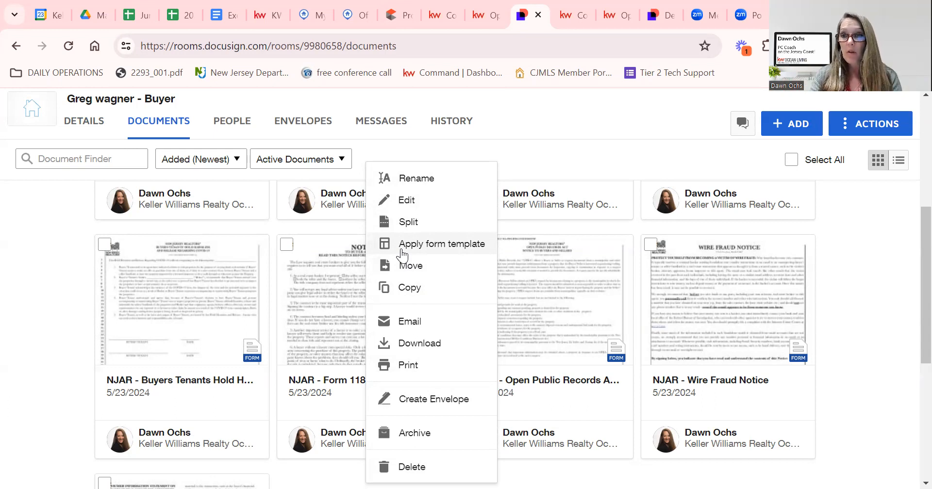
Apply the Form 118 Contract of Sale template to the contract and open it for editing.
left_click(401, 249)
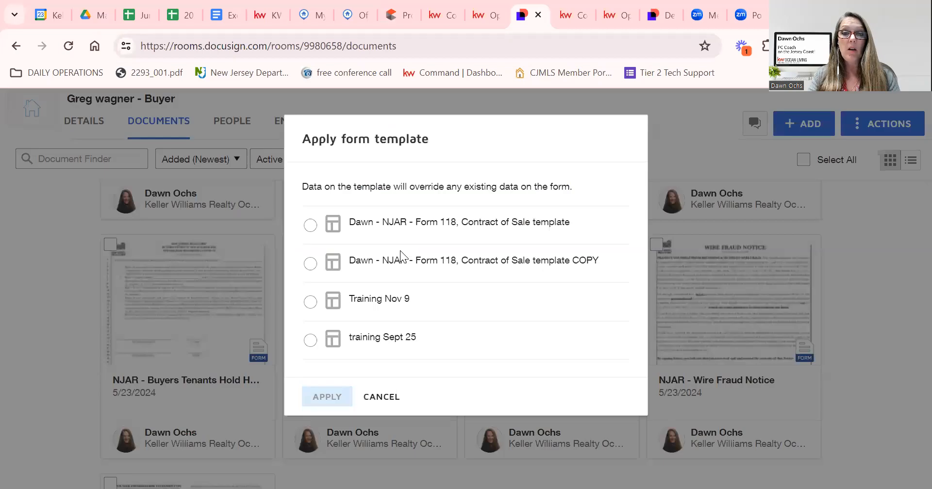
left_click(310, 225)
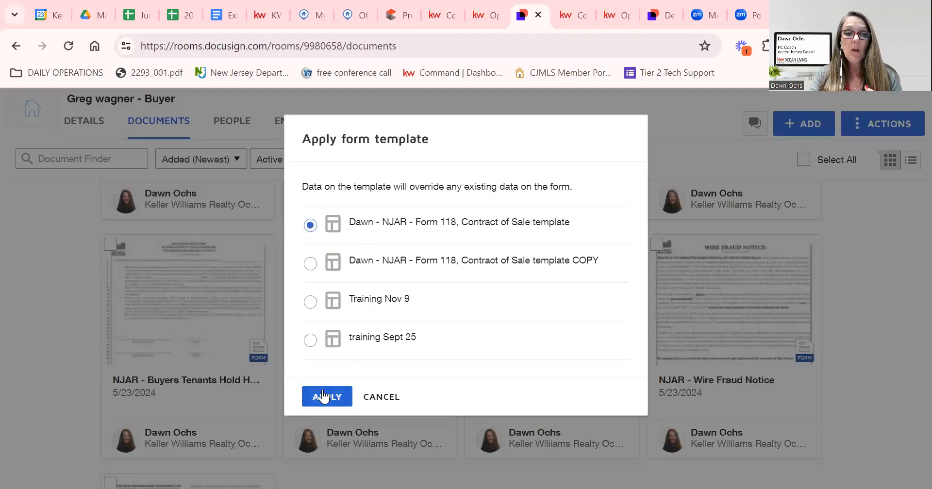
left_click(320, 398)
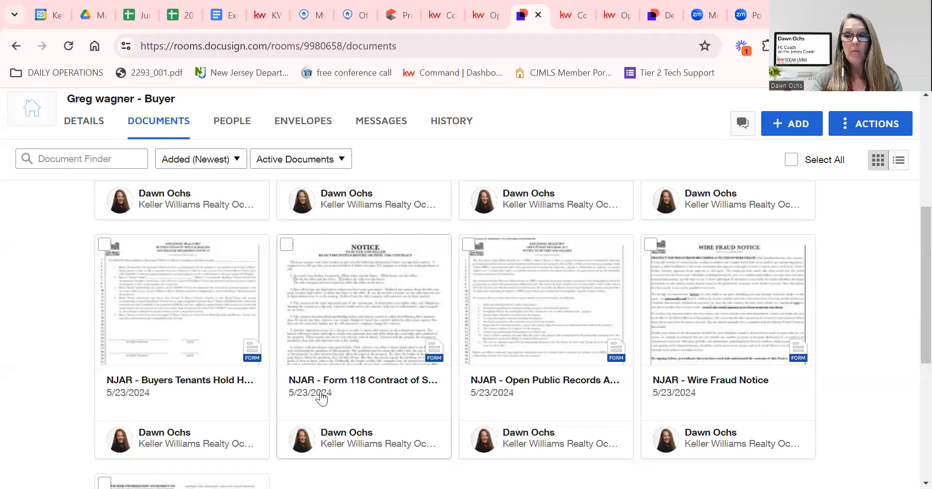
left_click(356, 282)
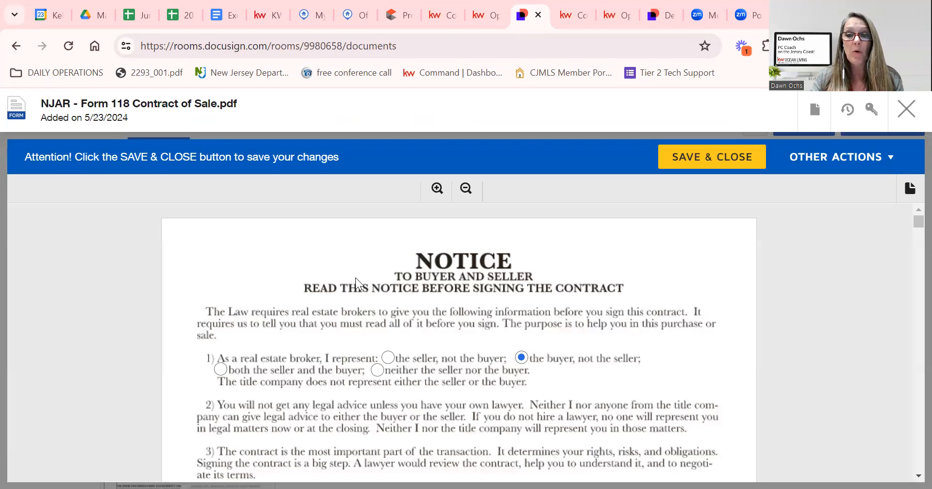
Go through the Prepared by and tax map fields, then pull up the Realist report for the Block number.
scroll(13, 471, "down", 5)
scroll(13, 471, "down", 5)
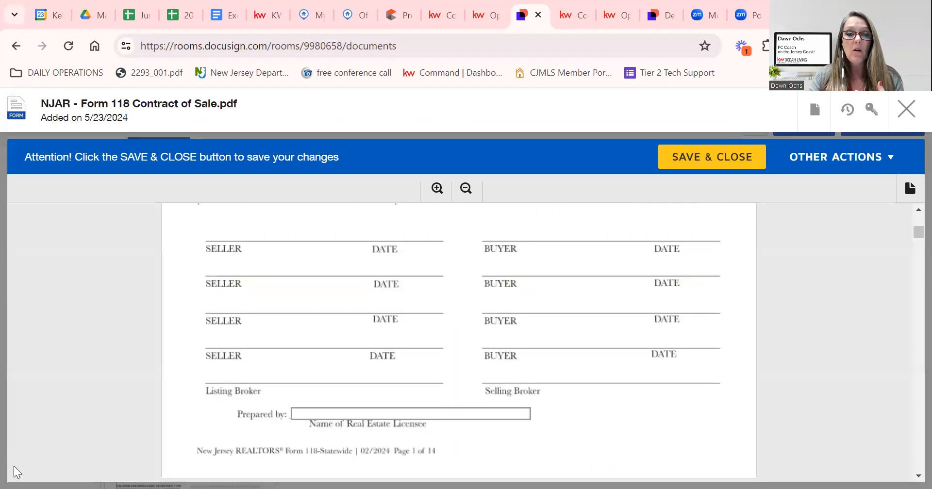
left_click(433, 415)
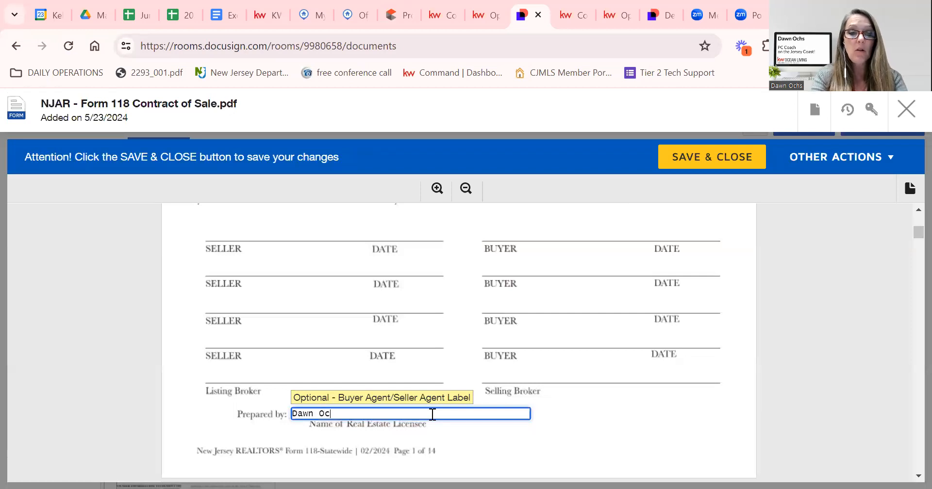
scroll(441, 424, "down", 8)
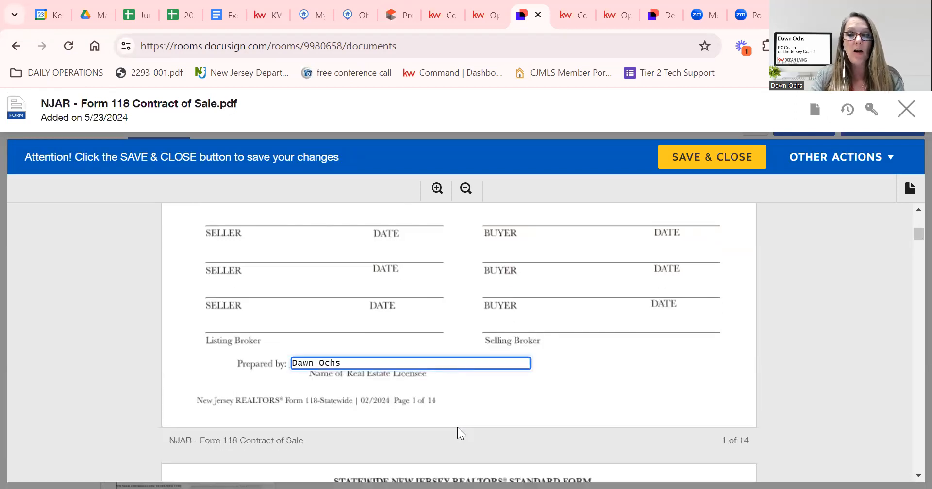
scroll(351, 342, "down", 3)
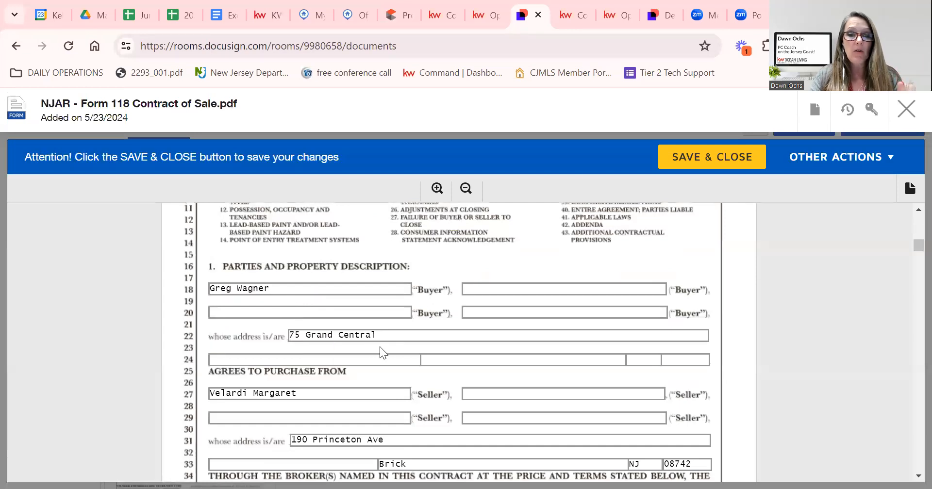
scroll(388, 386, "down", 3)
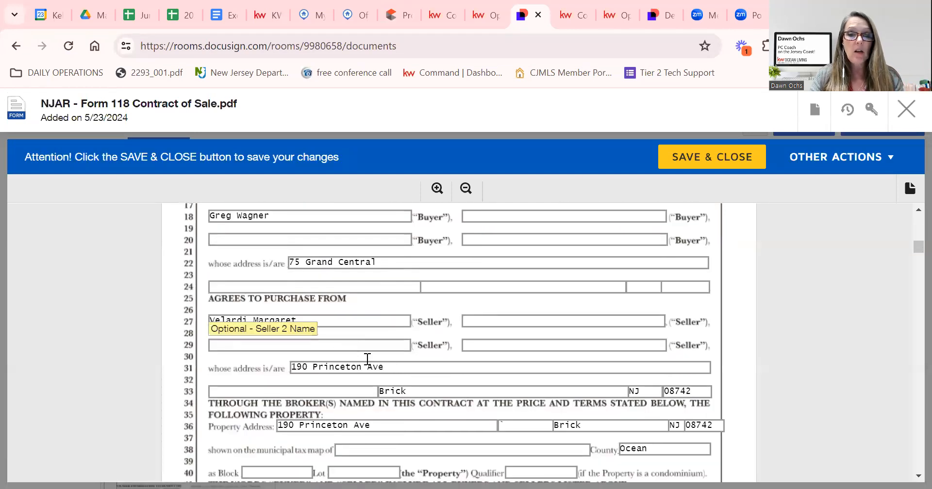
scroll(395, 372, "down", 5)
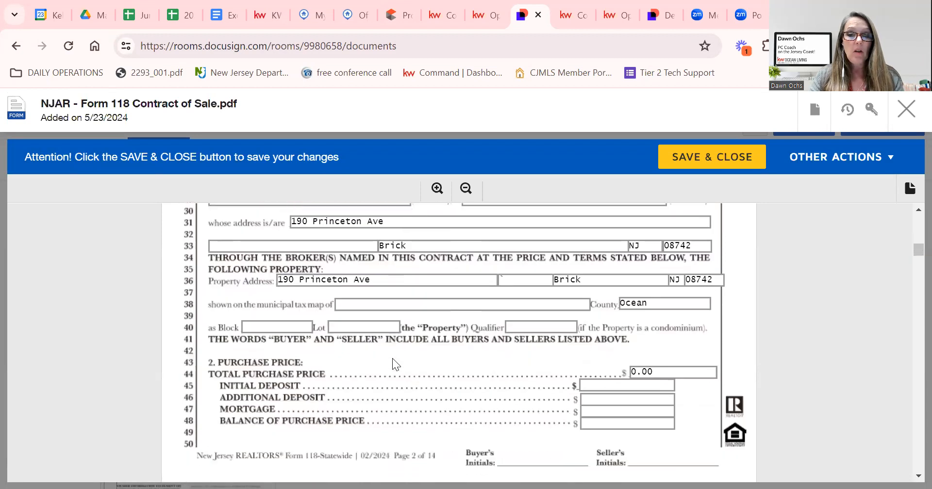
left_click(424, 300)
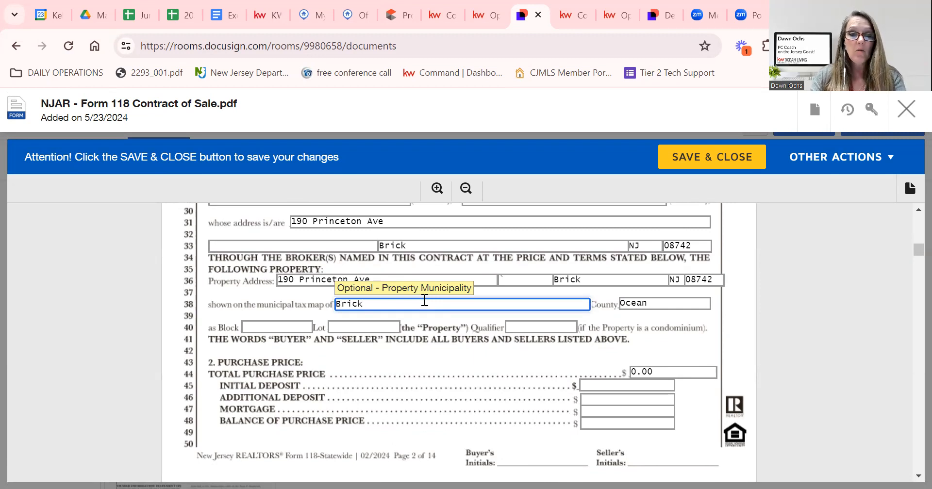
left_click(282, 328)
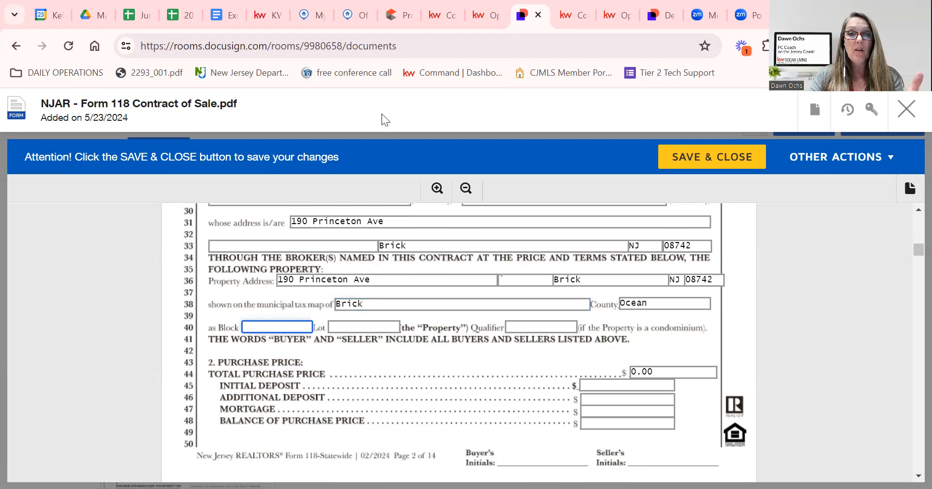
left_click(394, 14)
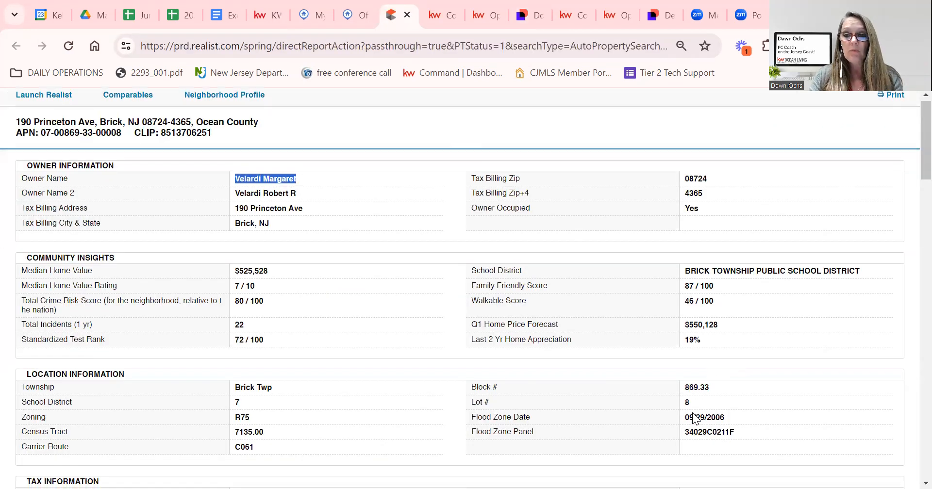
Enter Block 869.3 and Lot 8 from the Realist report into the contract.
scroll(692, 413, "down", 1)
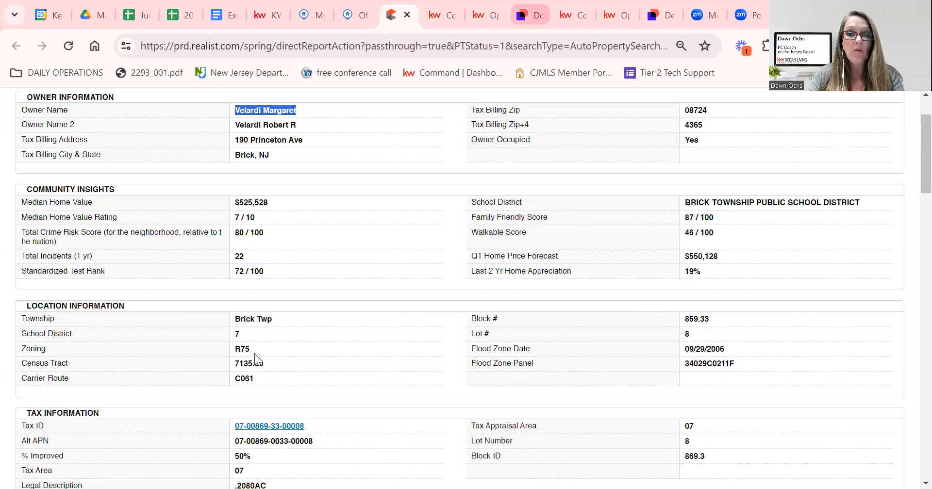
left_click(531, 15)
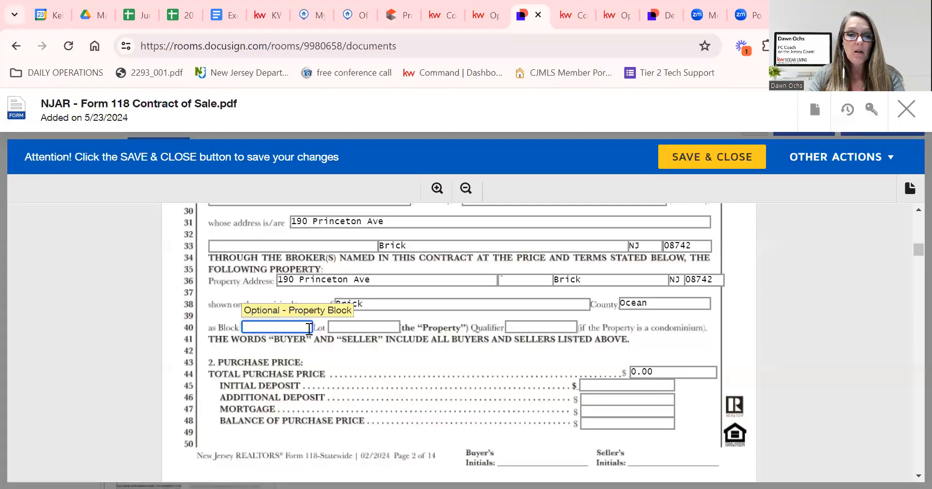
type("869")
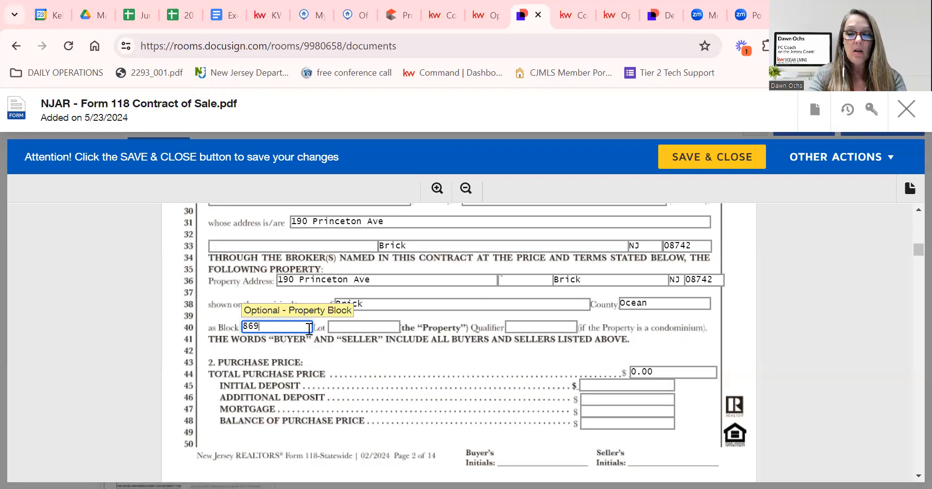
type(".3")
key("Tab")
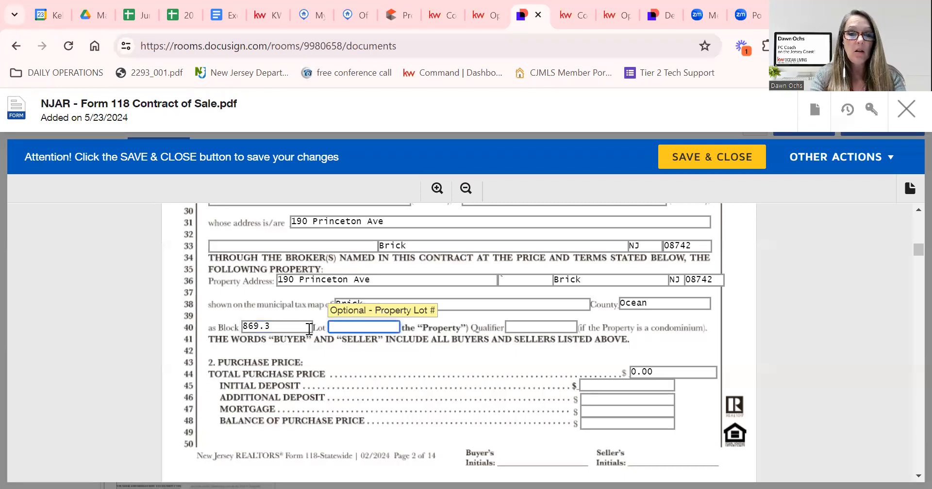
type("8")
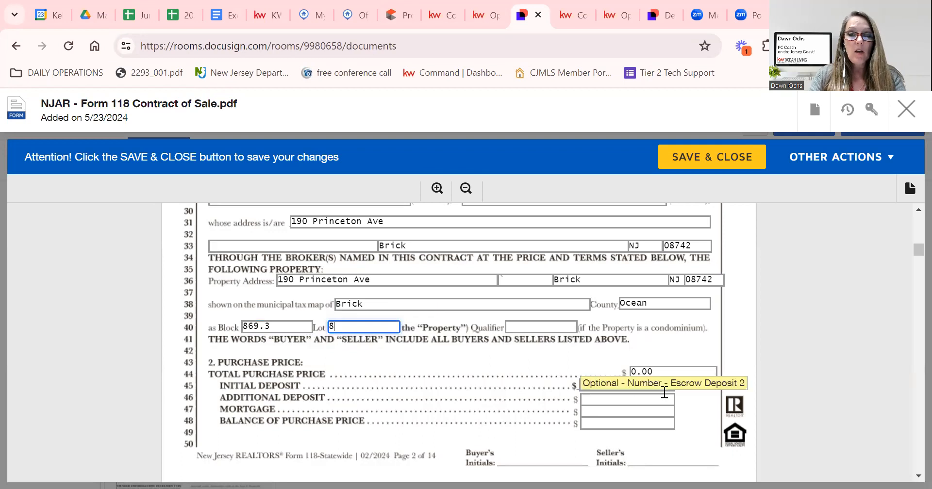
left_click(646, 372)
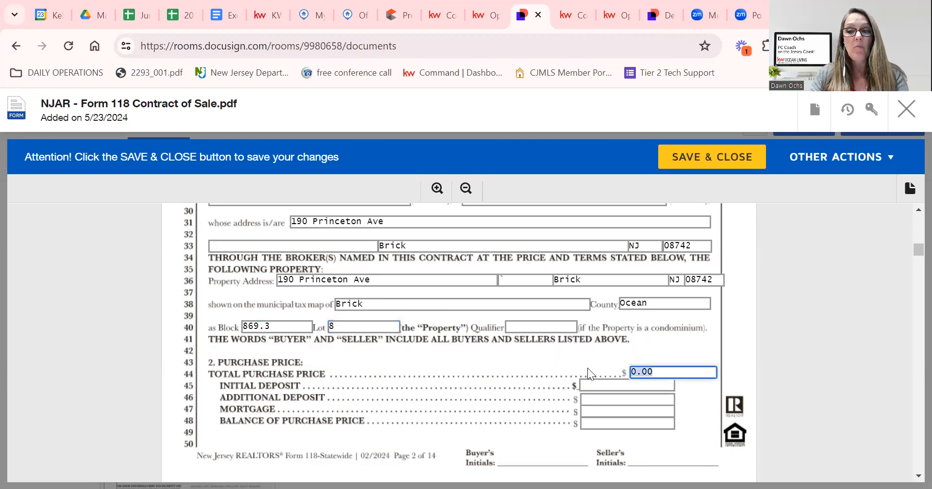
left_click(307, 15)
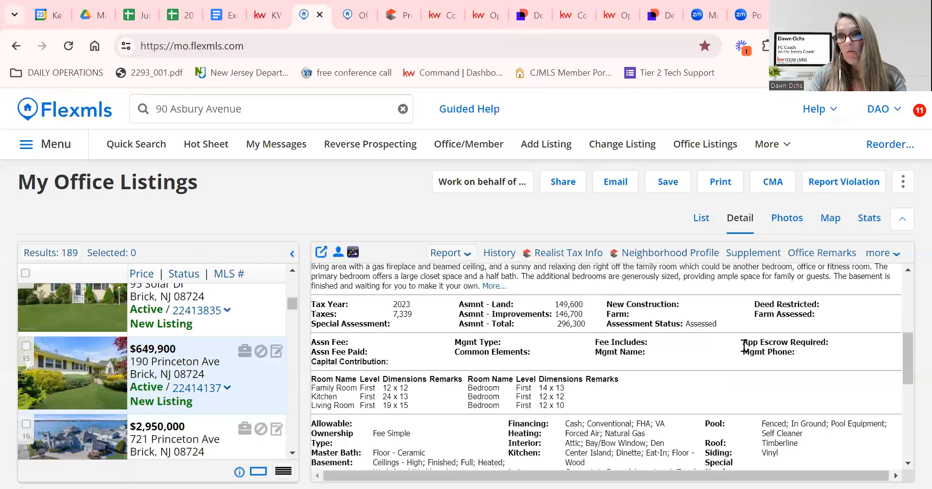
scroll(727, 359, "up", 5)
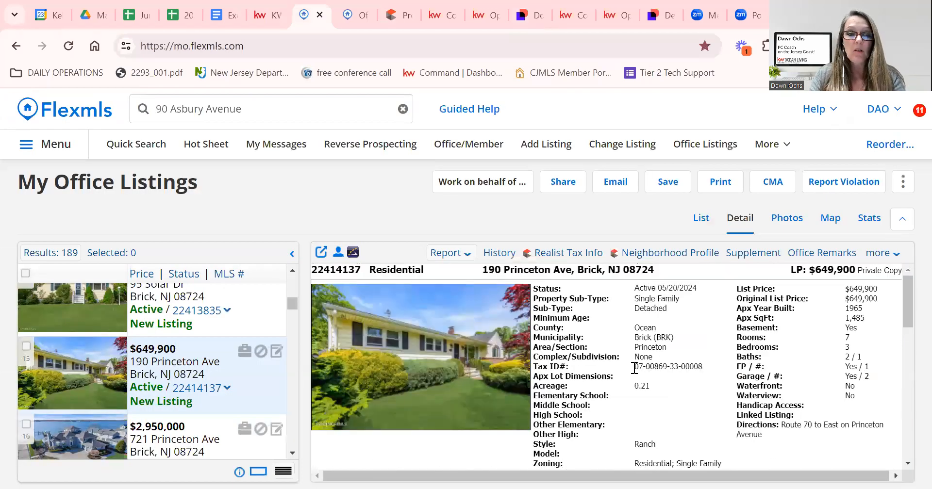
left_click(395, 16)
left_click(435, 19)
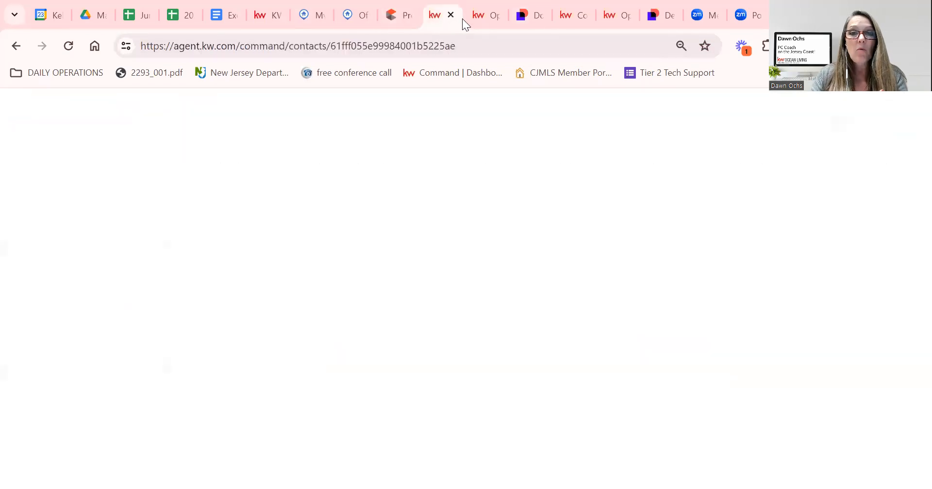
left_click(537, 15)
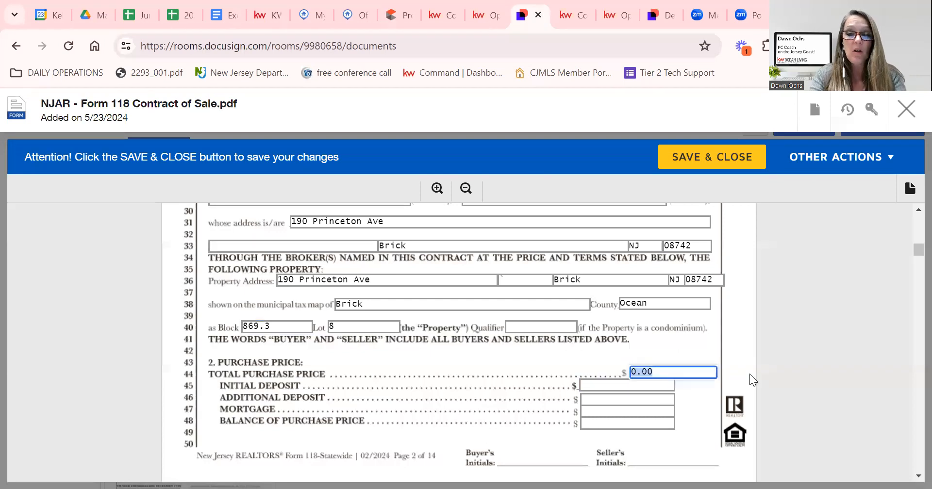
Enter 650,000 total price, 20,000 additional deposit, 585,000 mortgage and 45000 balance.
type("650,000")
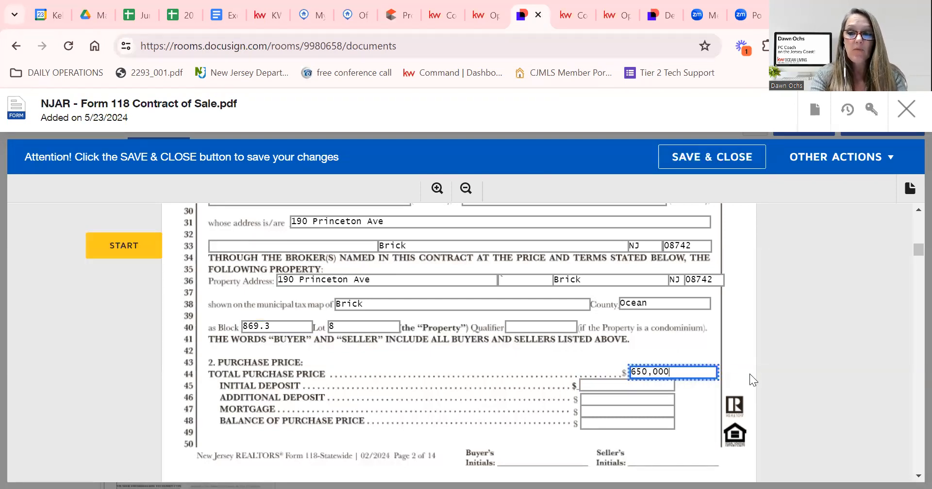
key("Tab")
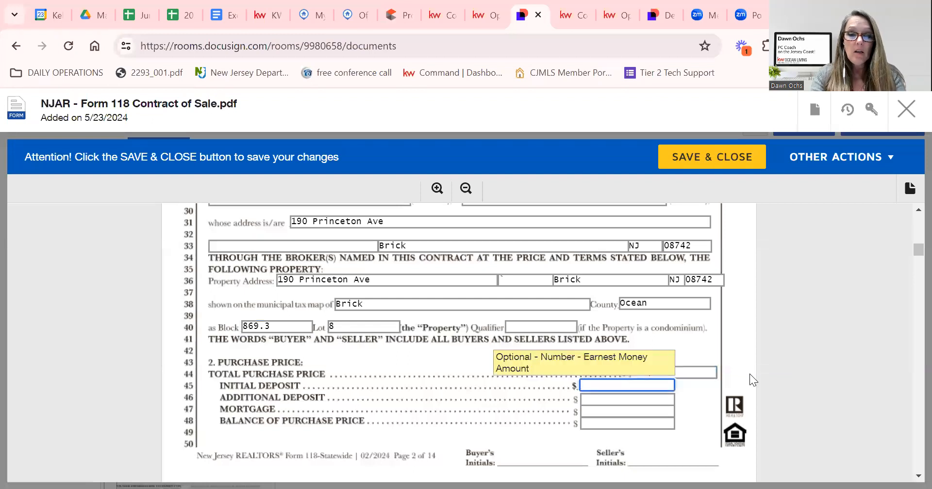
key("Tab")
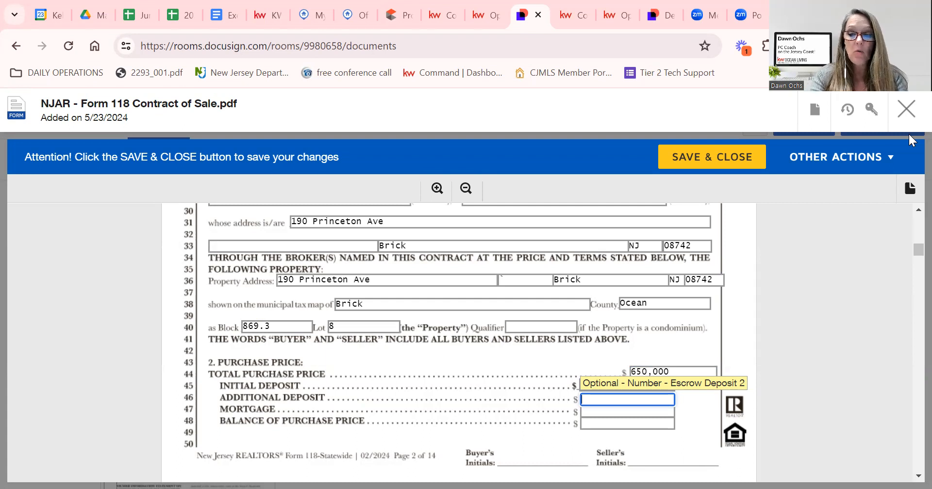
type("20,000")
key("Tab")
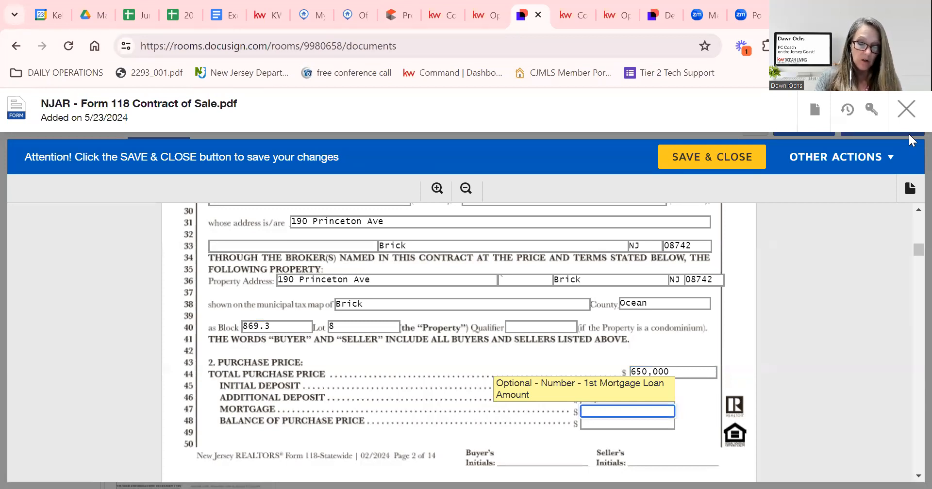
type("585,000")
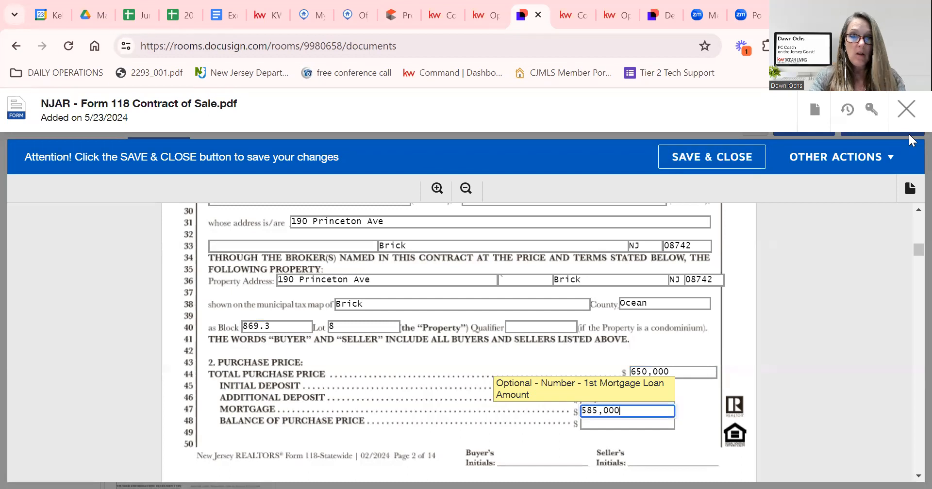
key("Tab")
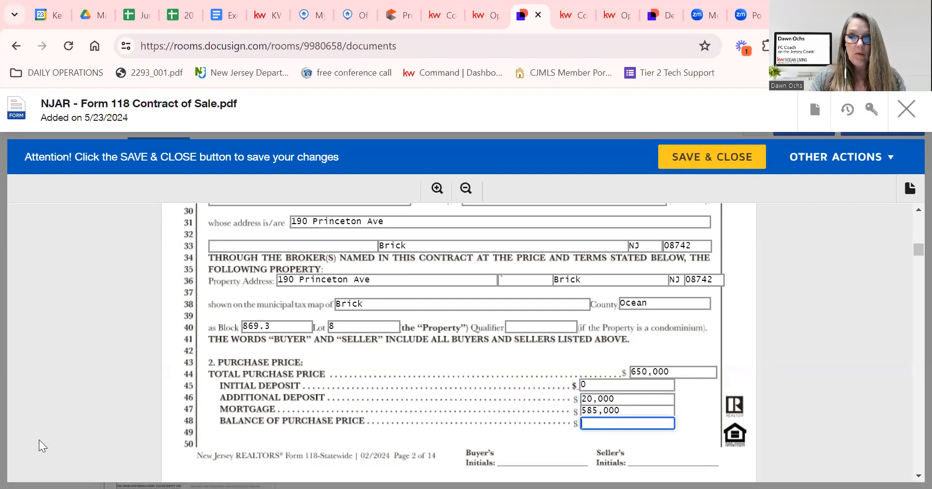
type("45")
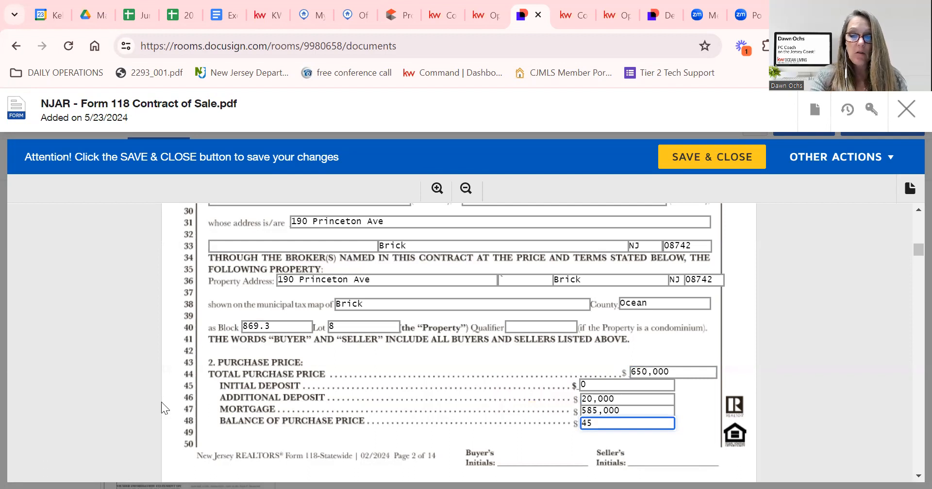
type("000")
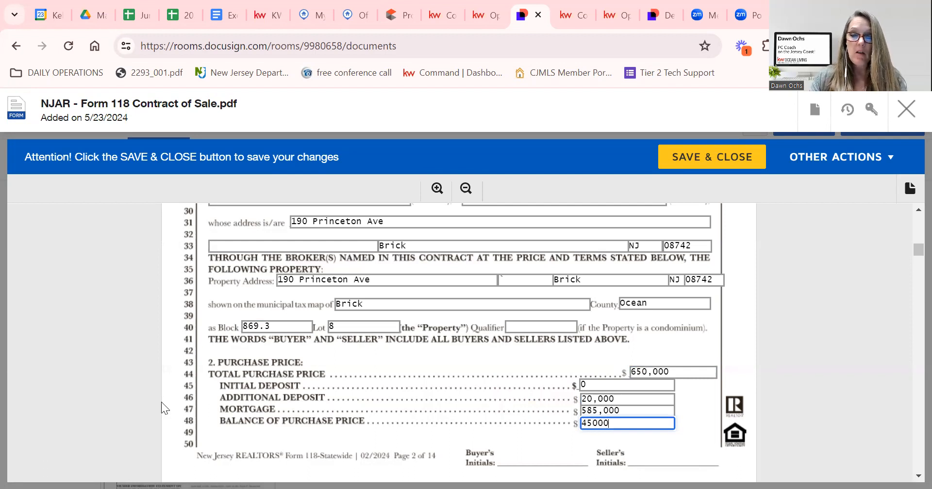
key("Tab")
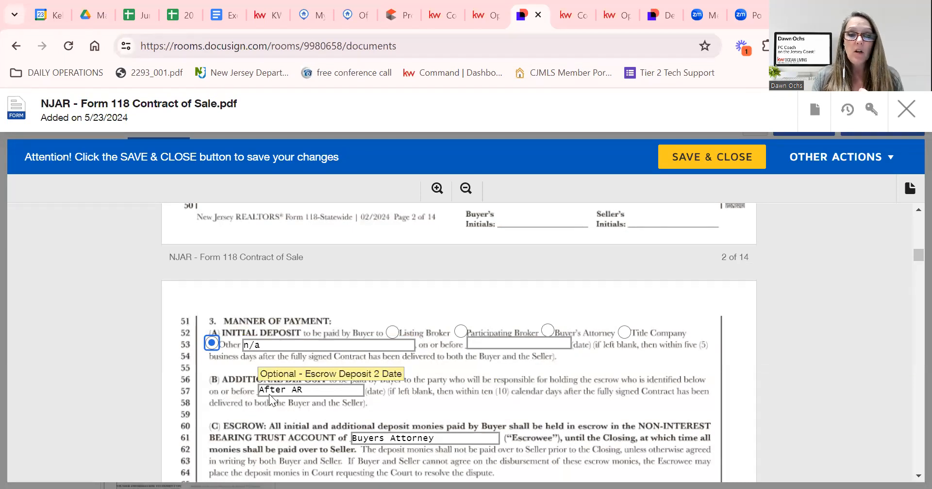
Set the mortgage contingency principal to 585,000 and mark the mortgage type Conventional.
scroll(261, 373, "down", 3)
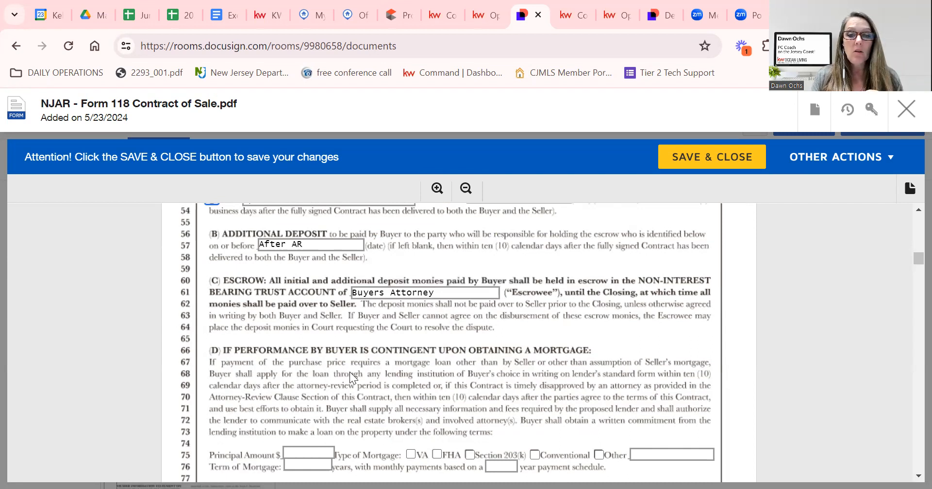
scroll(350, 372, "down", 2)
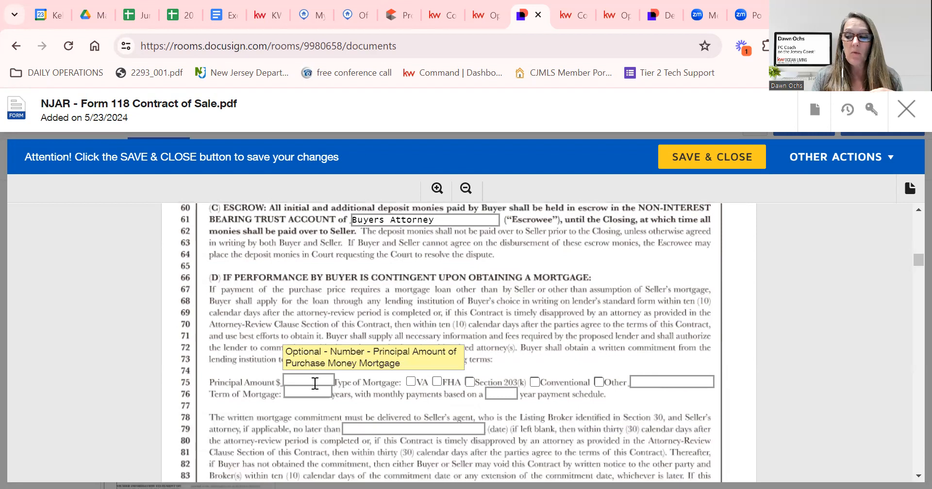
left_click(315, 383)
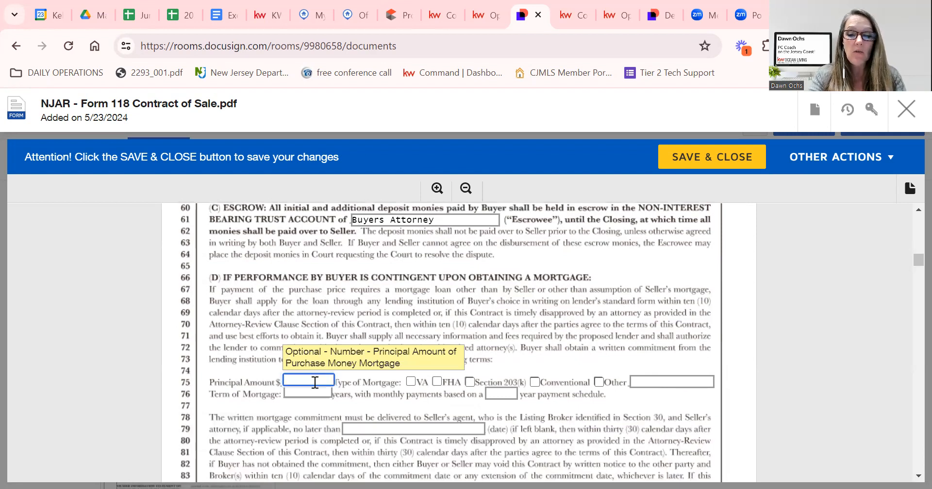
type("585,000")
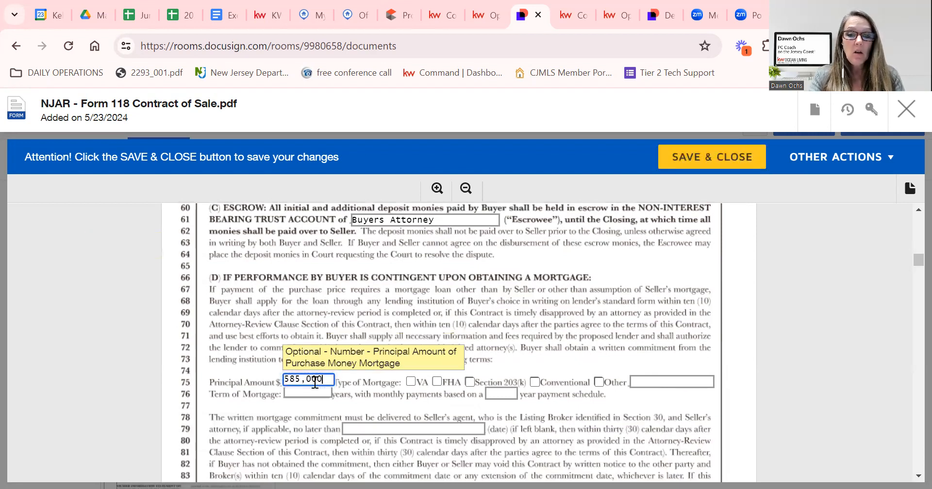
key("Tab")
left_click(534, 384)
left_click(534, 384)
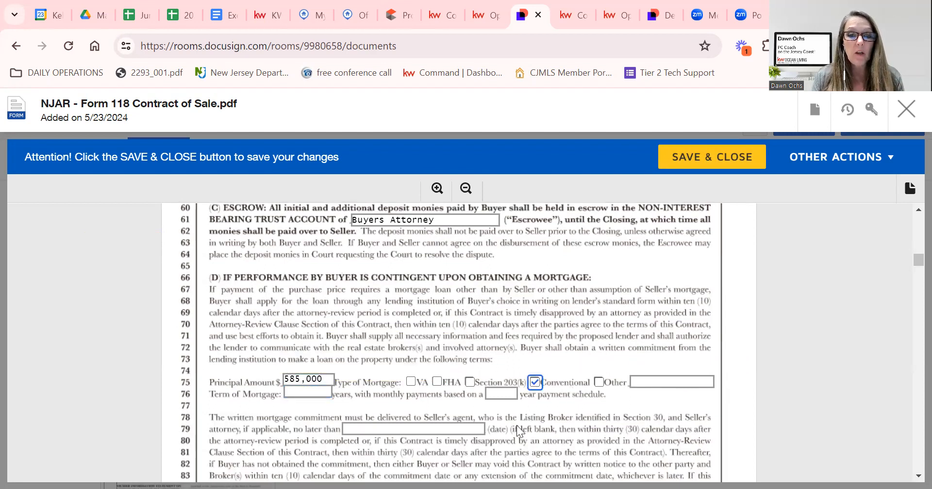
scroll(375, 445, "down", 1)
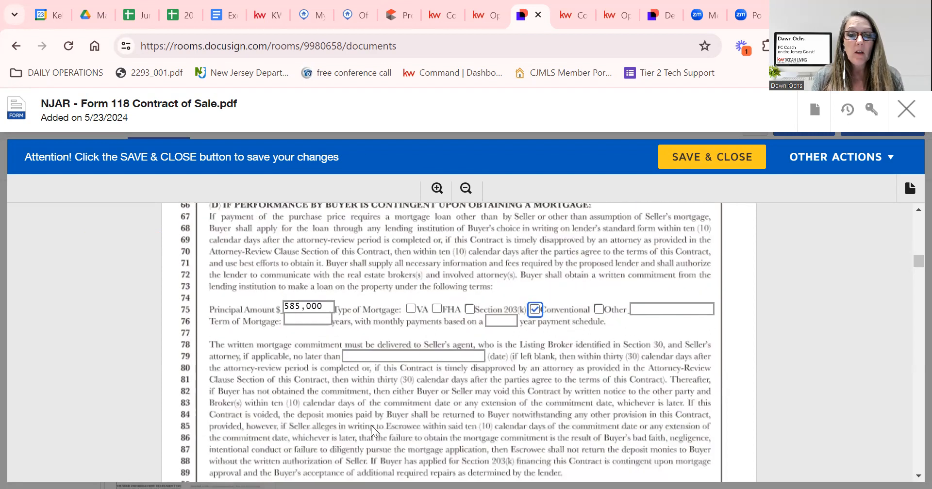
Enter 6/23/24 as the mortgage commitment date.
left_click(399, 357)
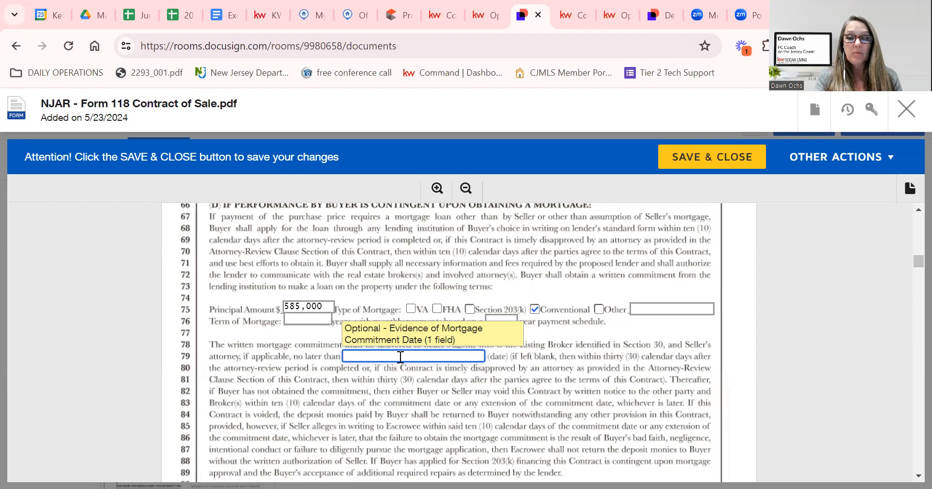
type("6/23/246/")
key("BackSpace")
key("BackSpace")
scroll(350, 404, "down", 3)
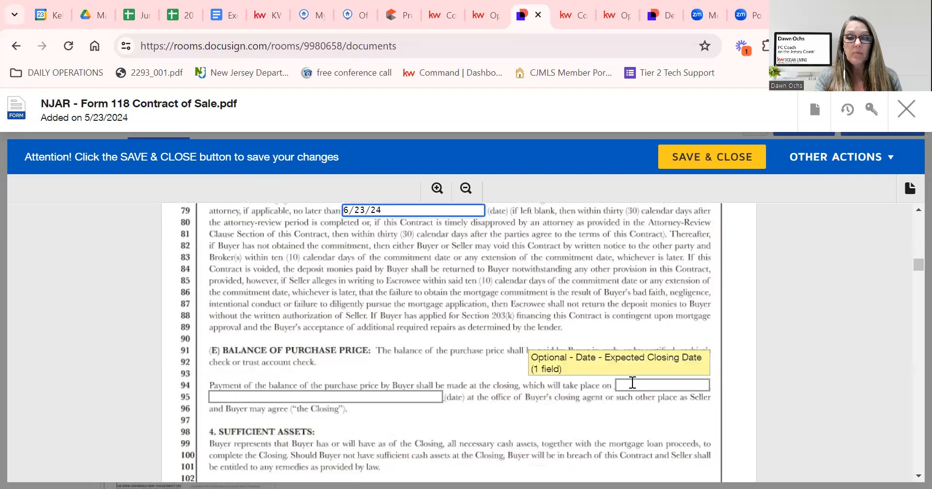
Enter 7/23/24 as the line 95 closing date.
left_click(311, 397)
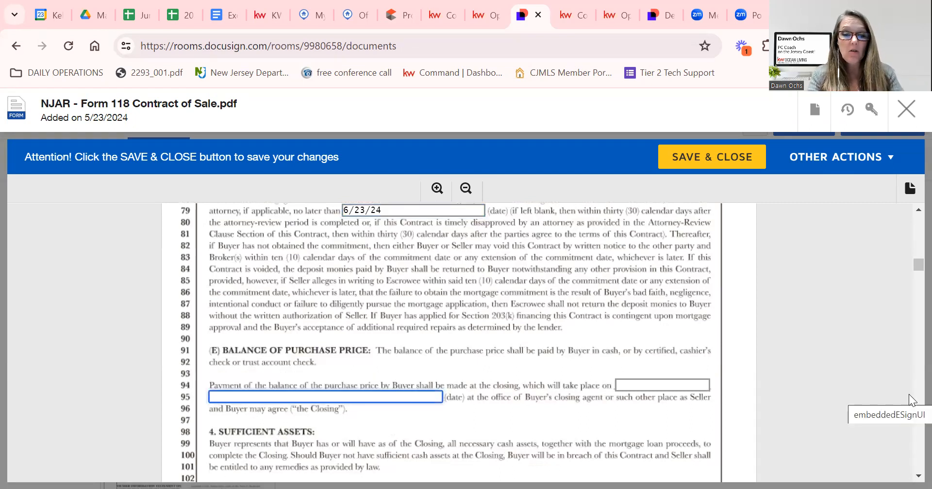
type("7/23/24")
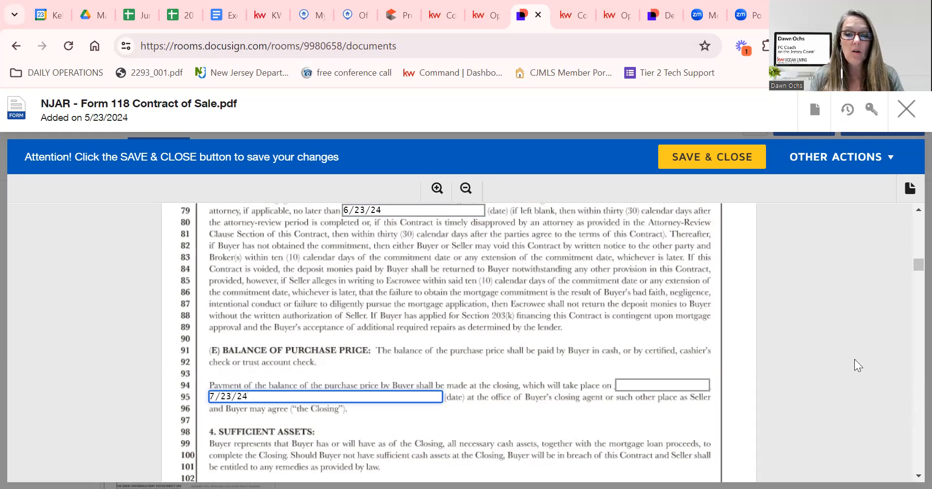
scroll(855, 359, "down", 8)
scroll(731, 356, "up", 2)
scroll(724, 357, "up", 3)
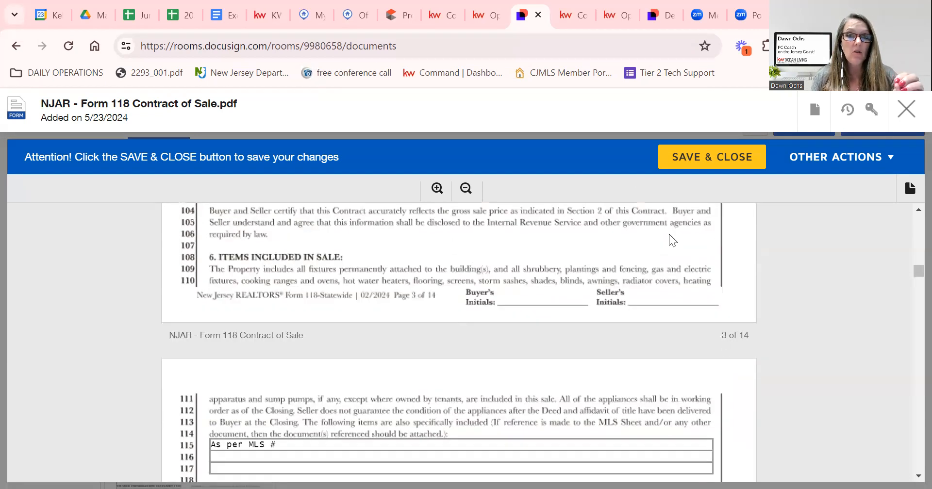
left_click(306, 13)
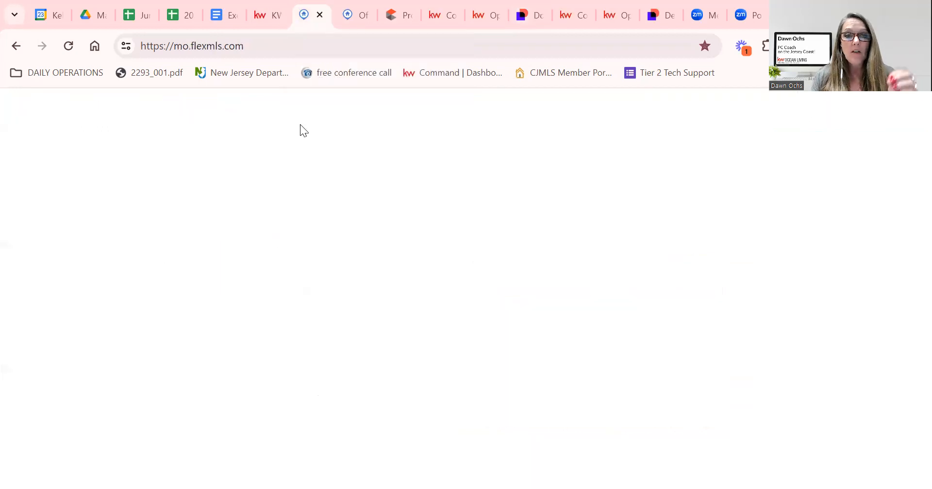
Select and copy the listing's Included items in Flexmls for the contract.
scroll(590, 375, "down", 3)
scroll(595, 374, "down", 2)
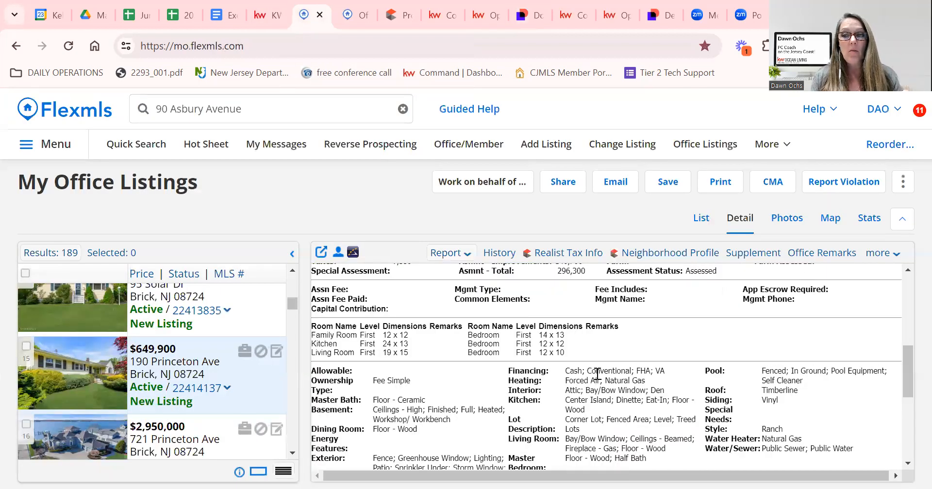
scroll(598, 374, "down", 3)
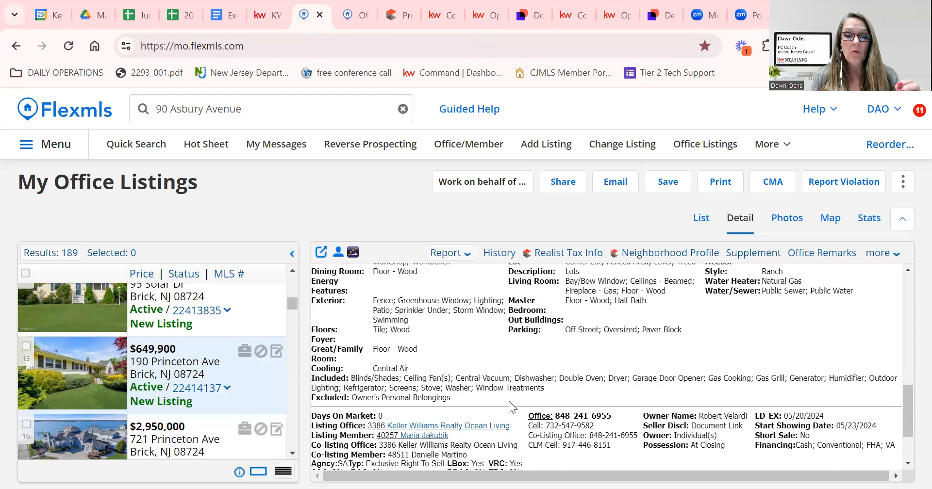
triple_click(393, 383)
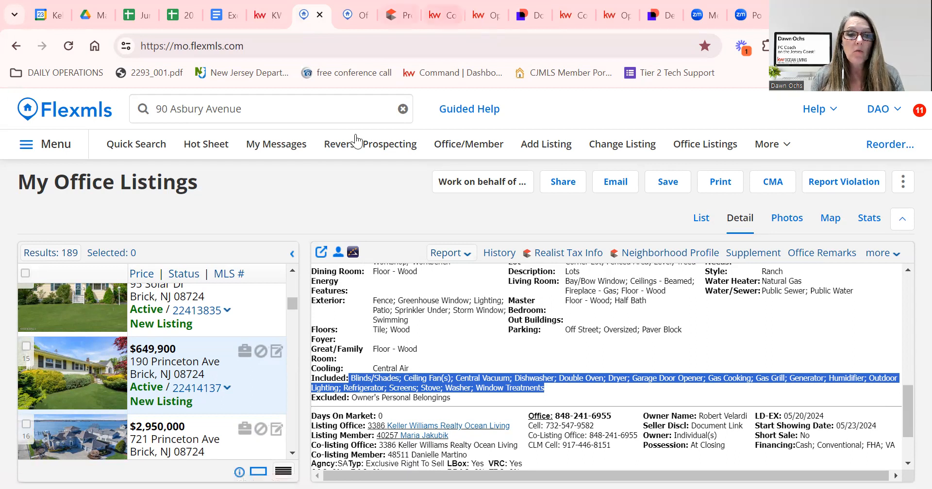
left_click(530, 16)
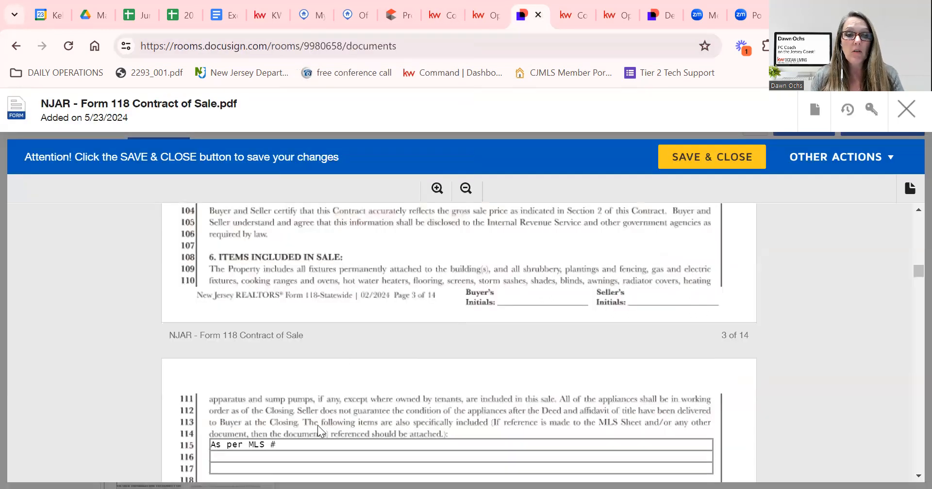
Paste the included-items list into line 115 and trim off 'Double Oven; Dryer'.
left_click(307, 443)
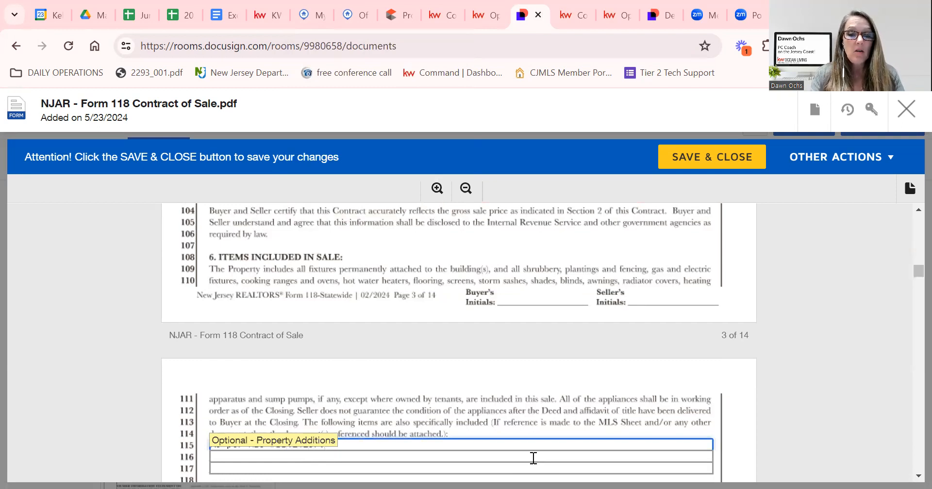
key("ctrl+v")
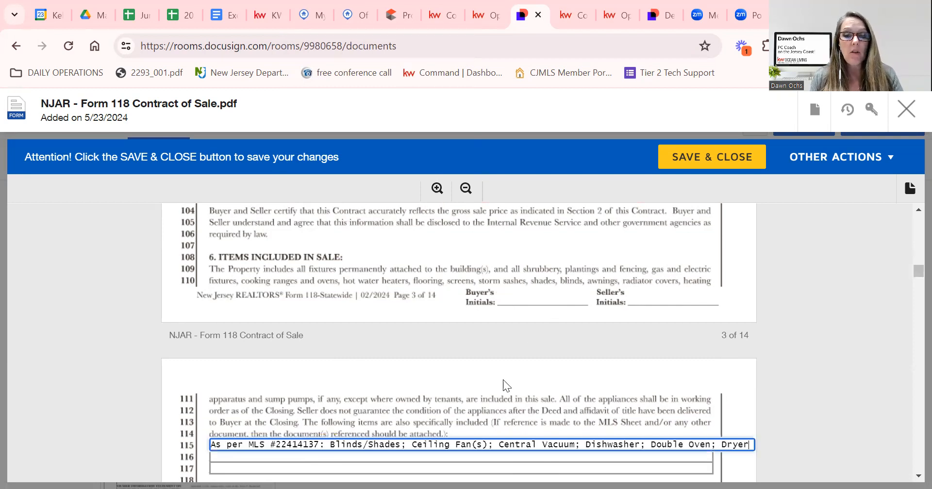
scroll(483, 406, "down", 3)
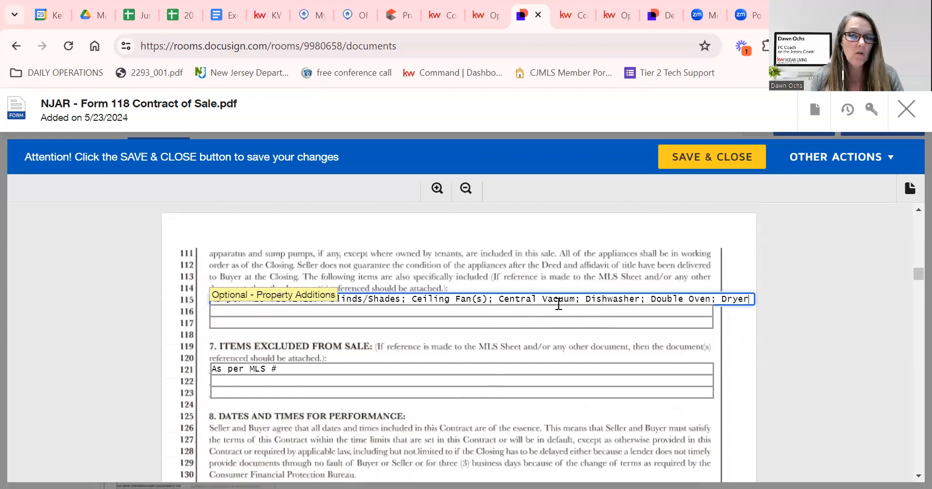
scroll(460, 332, "up", 1)
scroll(459, 332, "down", 1)
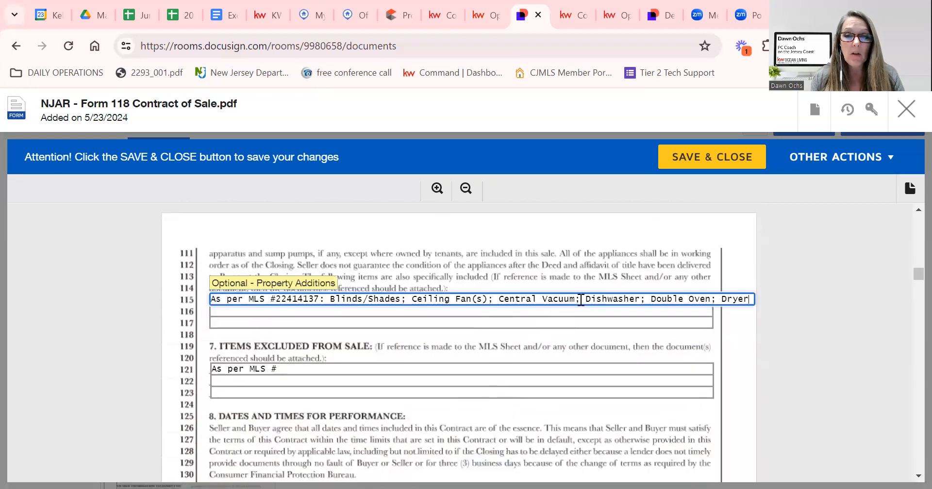
left_click_drag(651, 299, 799, 297)
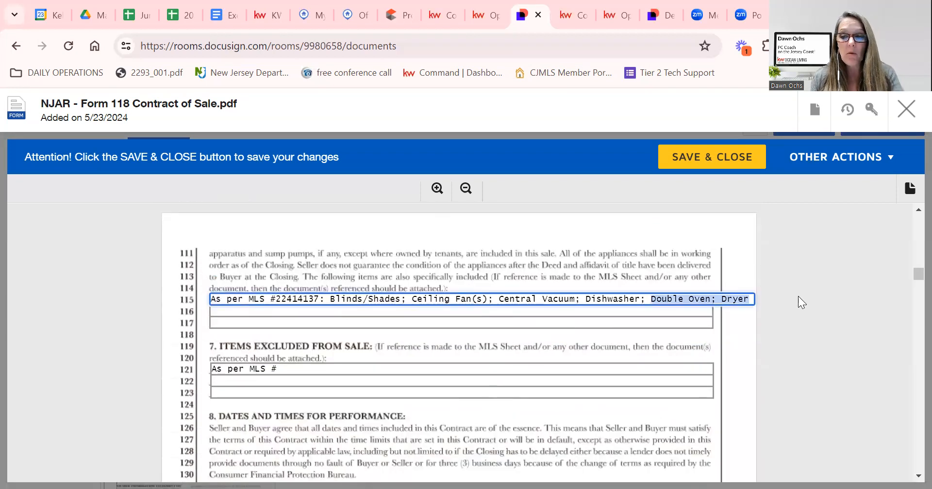
key("BackSpace")
Paste the list into line 116, keeping only the items not already on line 115.
left_click(345, 312)
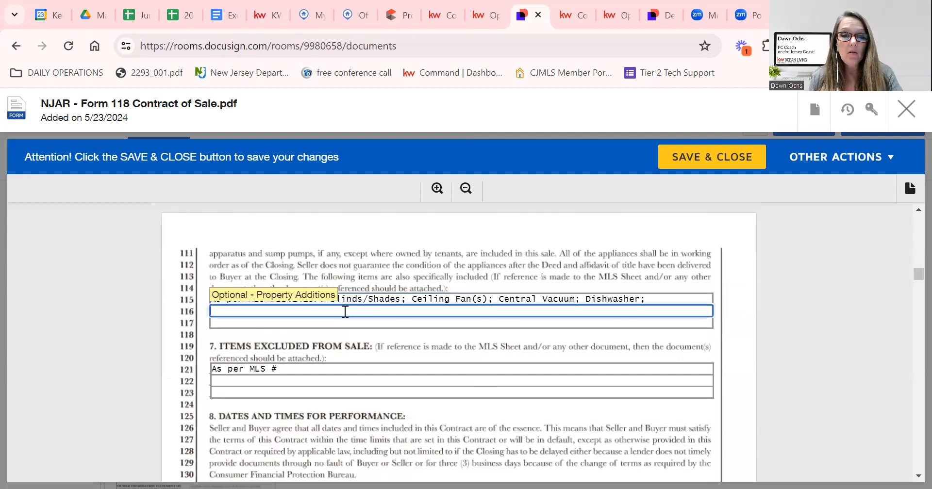
type("Blinds/Shades; Ceiling Fan(s); Central Vacuum; Dishwasher; Double Oven; Dryer; Garage Door Opener;")
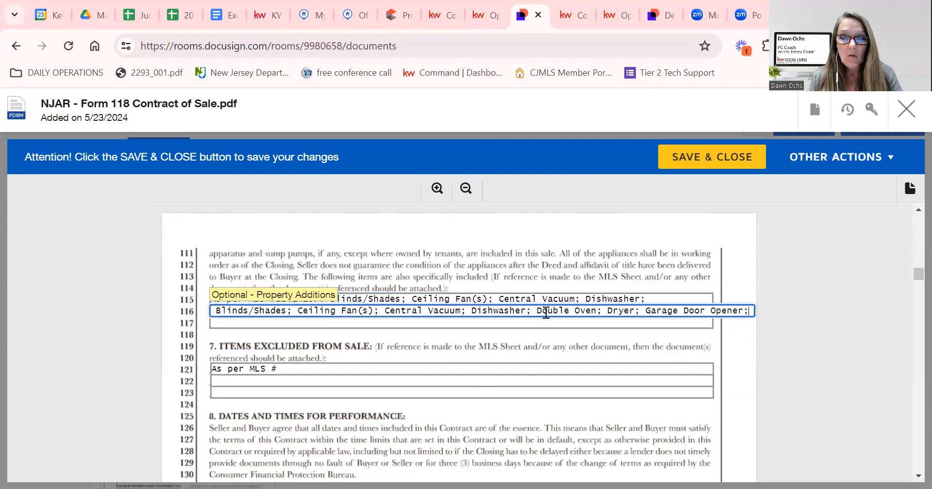
left_click_drag(532, 312, 192, 319)
key("BackSpace")
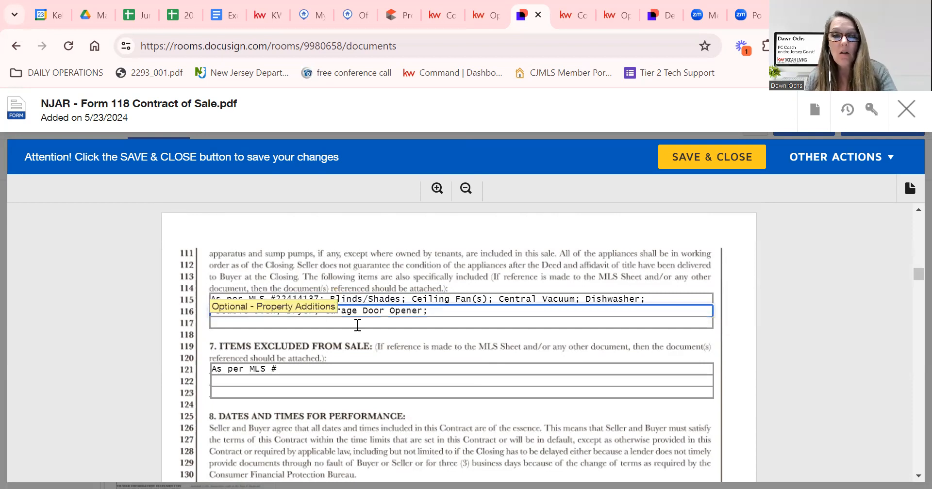
scroll(395, 368, "down", 2)
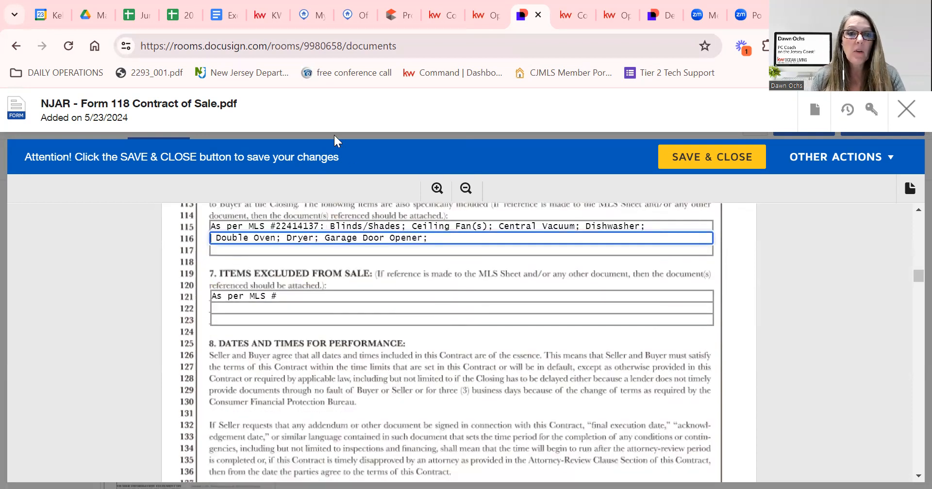
left_click(310, 12)
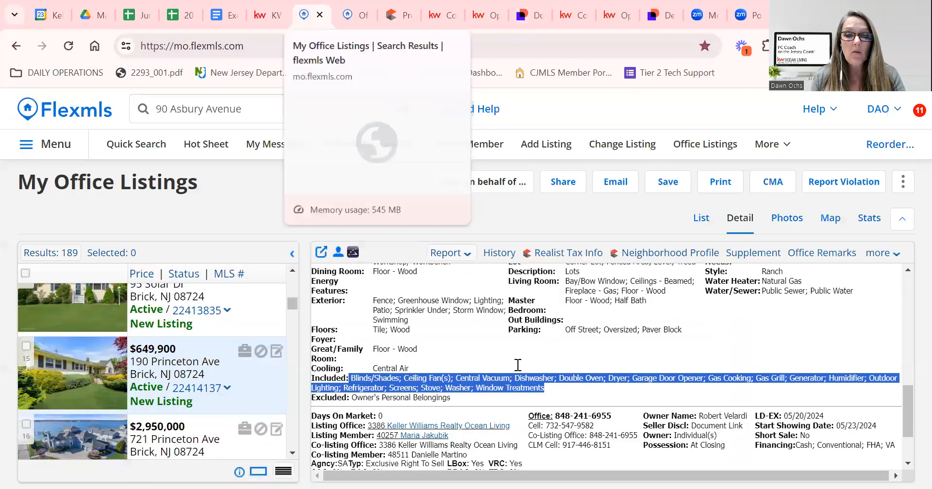
Copy the listing's excluded item, Owner's Personal Belongings, from the Flexmls detail pane.
scroll(498, 384, "down", 2)
left_click_drag(456, 328, 352, 325)
key("ctrl+c")
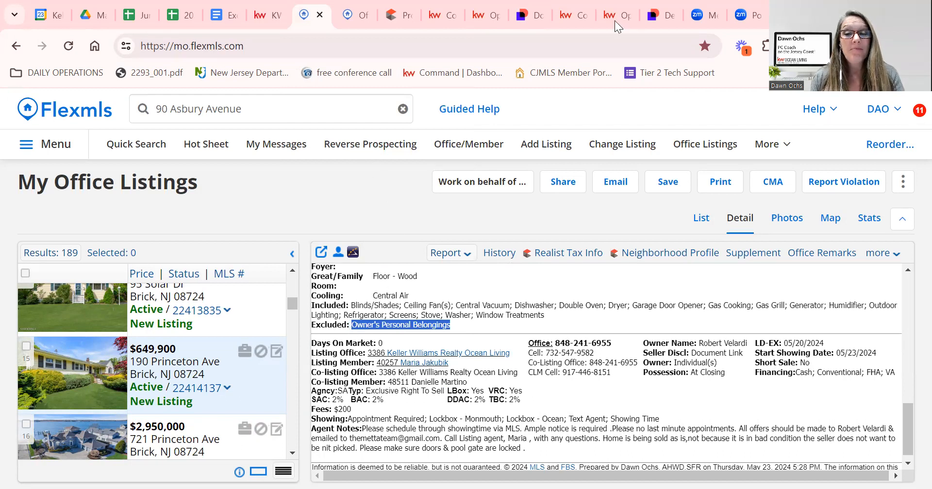
left_click(524, 16)
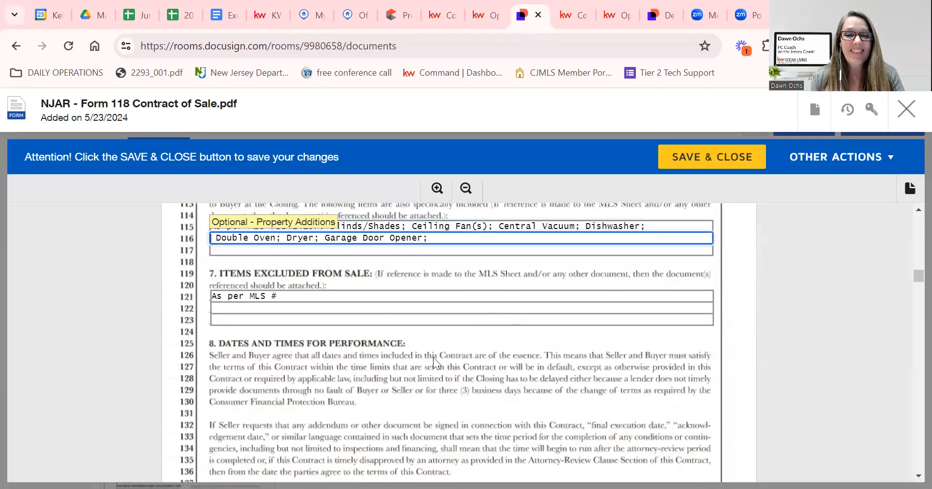
Fill line 121 with 'As per MLS #22414137: Owner's Personal Belongings' as the exclusion.
left_click(327, 297)
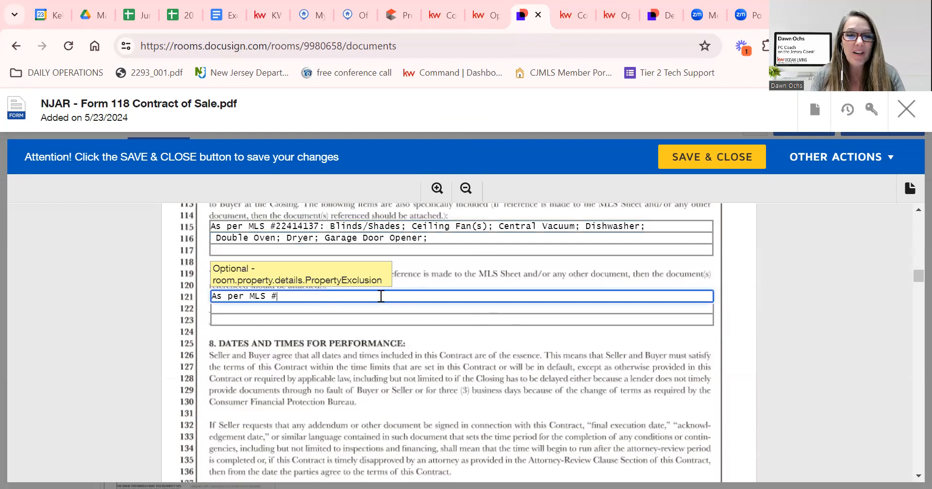
type("22414137")
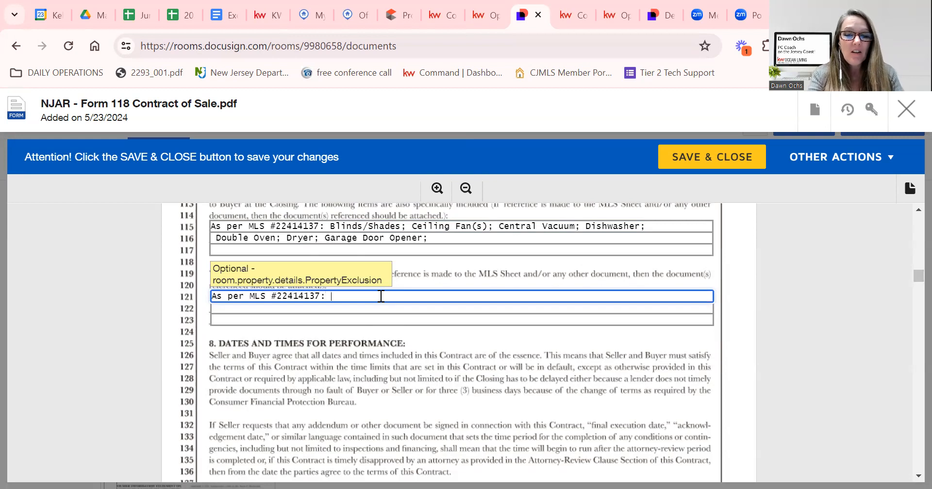
type(":")
key("ctrl+v")
Enter 'Buyer Attorney' as the buyer's choice of closing agent.
scroll(524, 320, "down", 2)
scroll(521, 322, "down", 2)
left_click(302, 279)
type("Buyer")
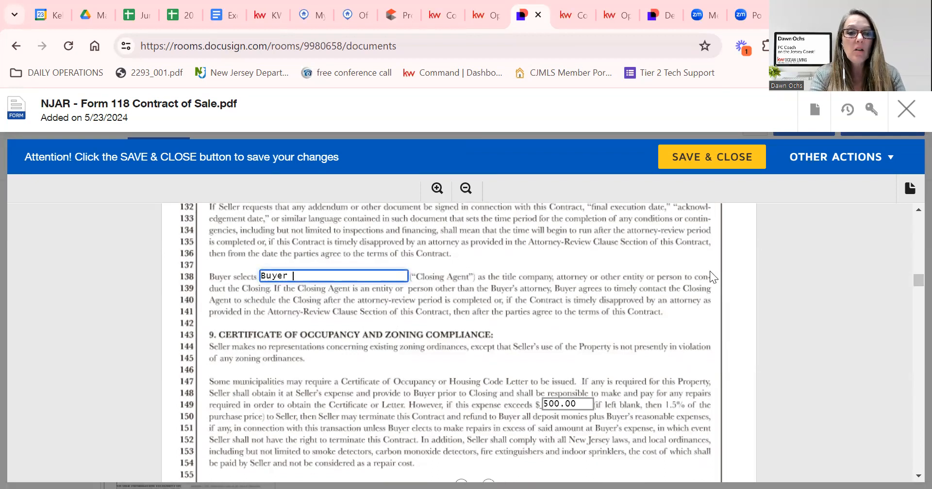
type(" Attorney")
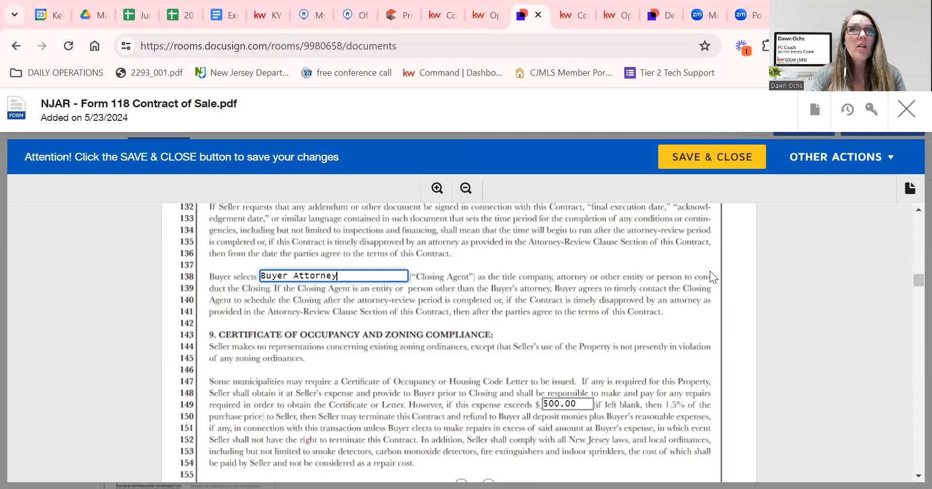
scroll(559, 317, "down", 3)
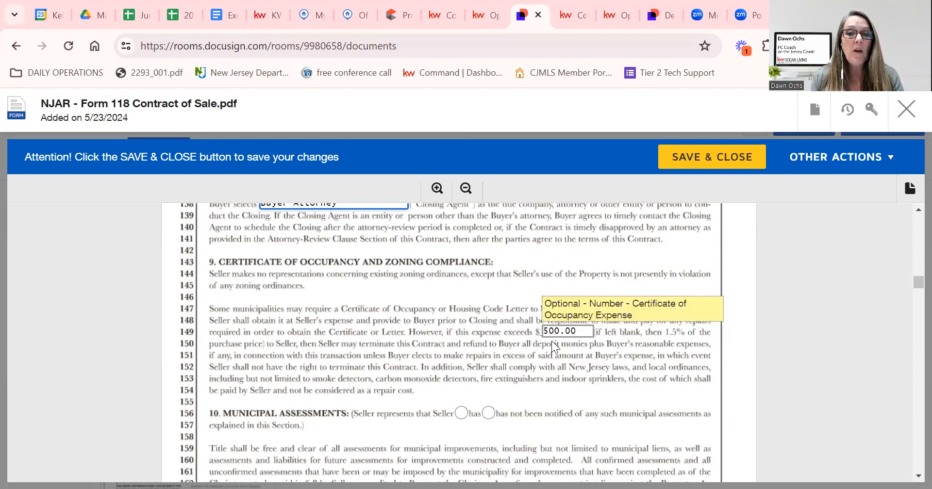
scroll(553, 343, "down", 7)
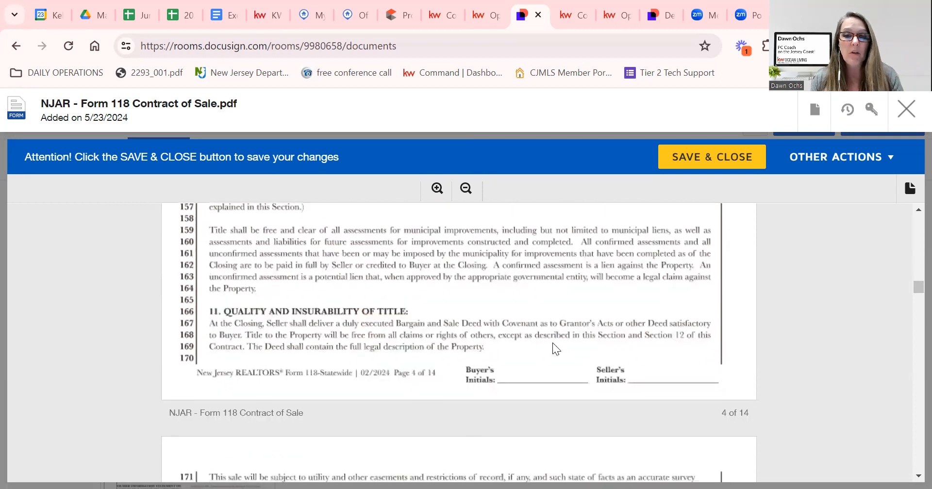
scroll(554, 343, "down", 2)
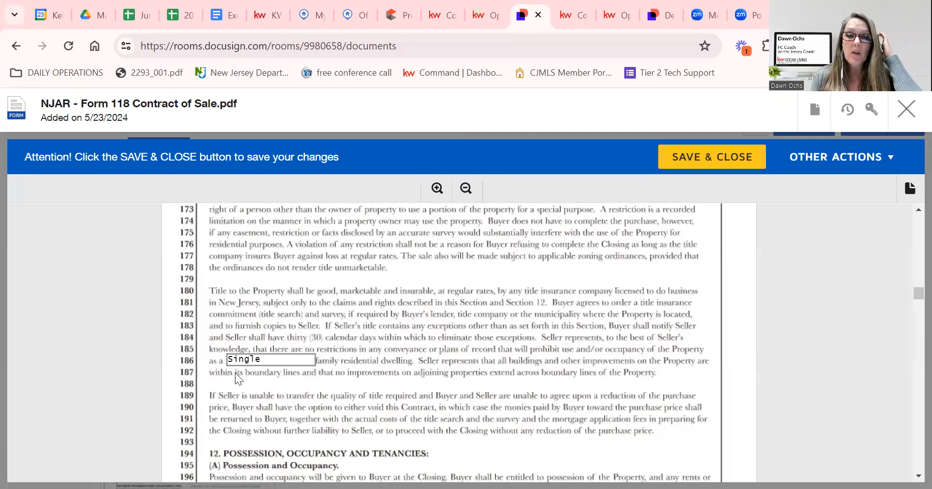
scroll(384, 406, "down", 6)
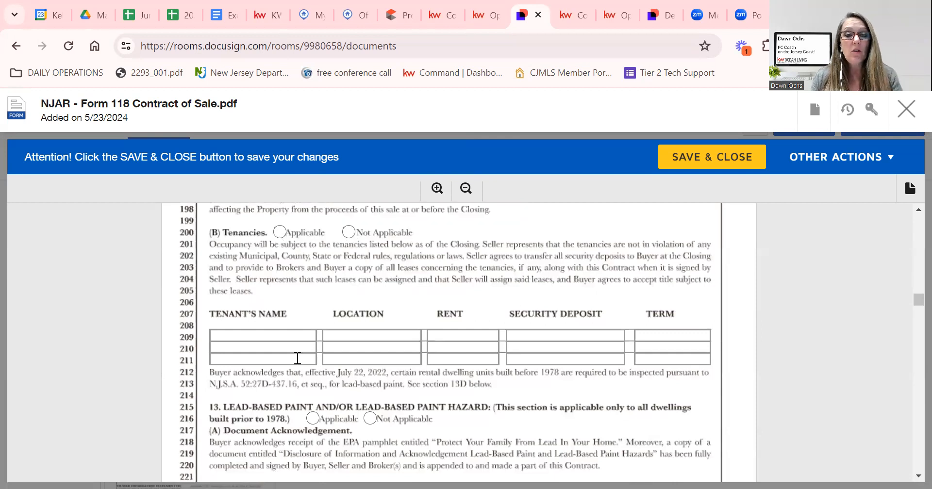
scroll(450, 440, "down", 3)
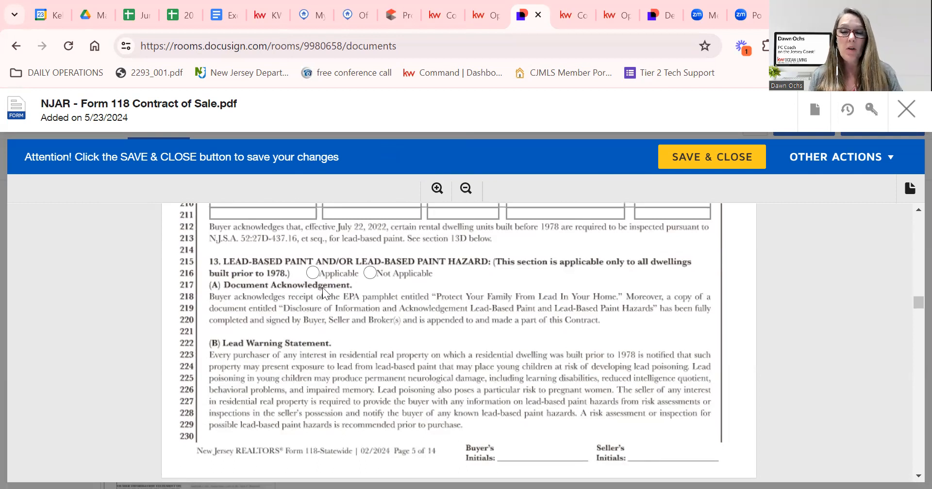
left_click(313, 15)
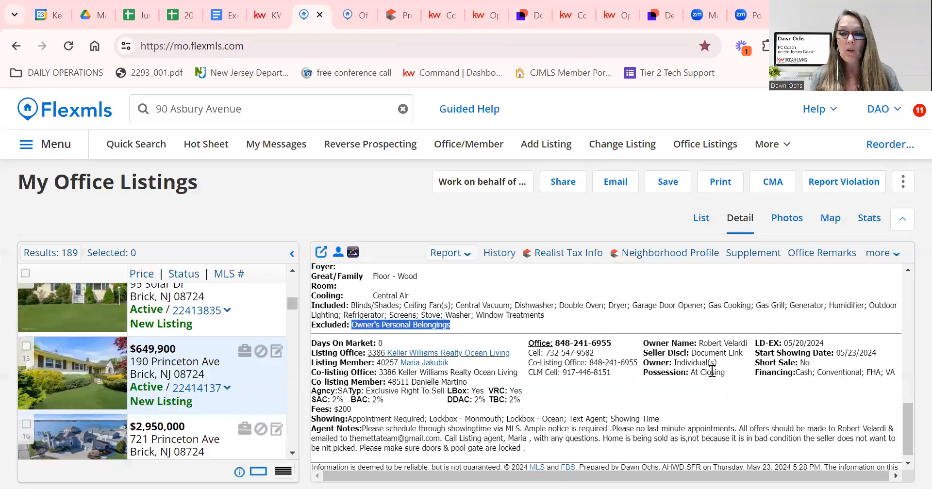
scroll(721, 383, "up", 10)
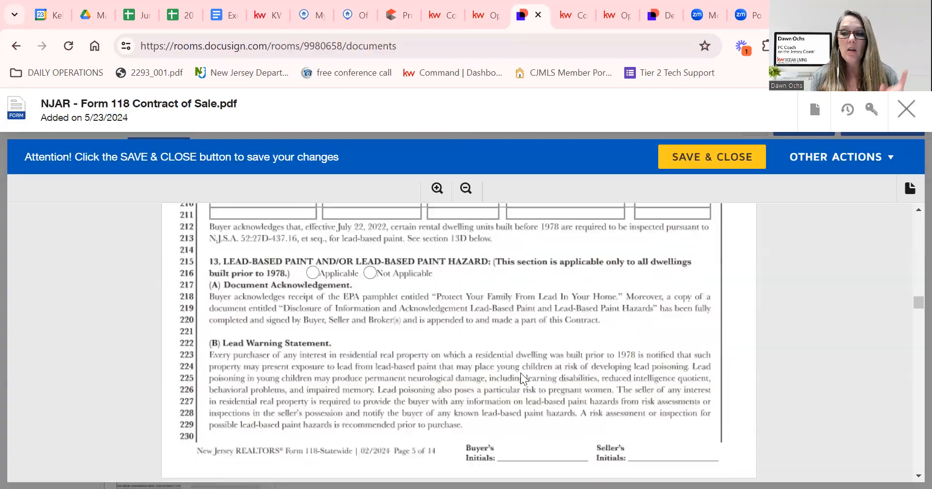
Mark section 13 lead-based paint Applicable, with 10 days on line 247.
left_click(312, 274)
scroll(370, 384, "down", 9)
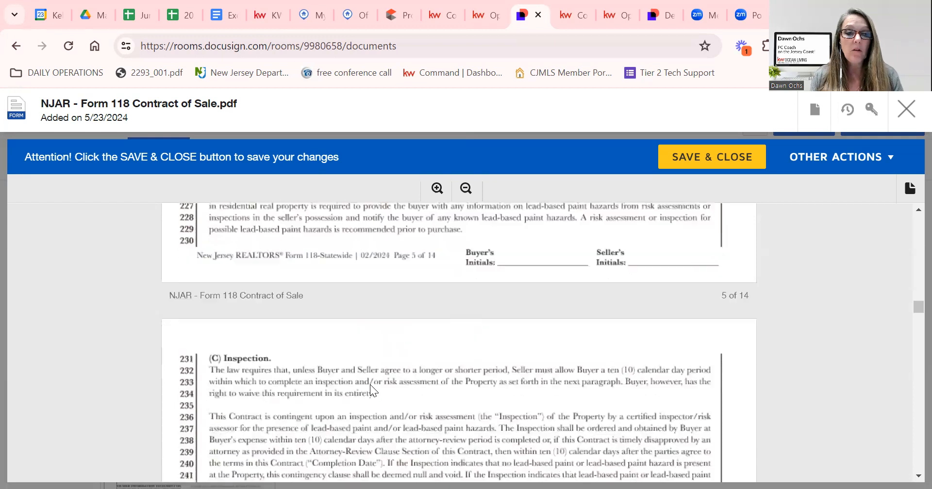
left_click(442, 304)
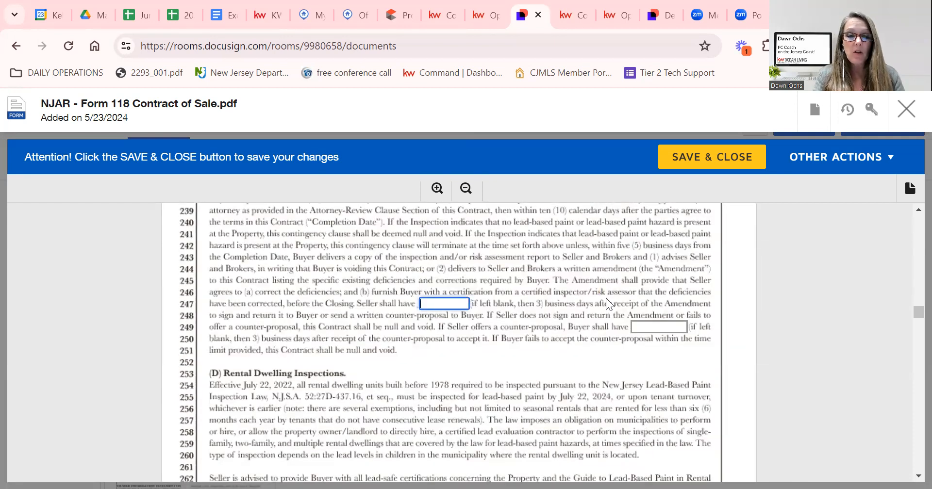
key("Tab")
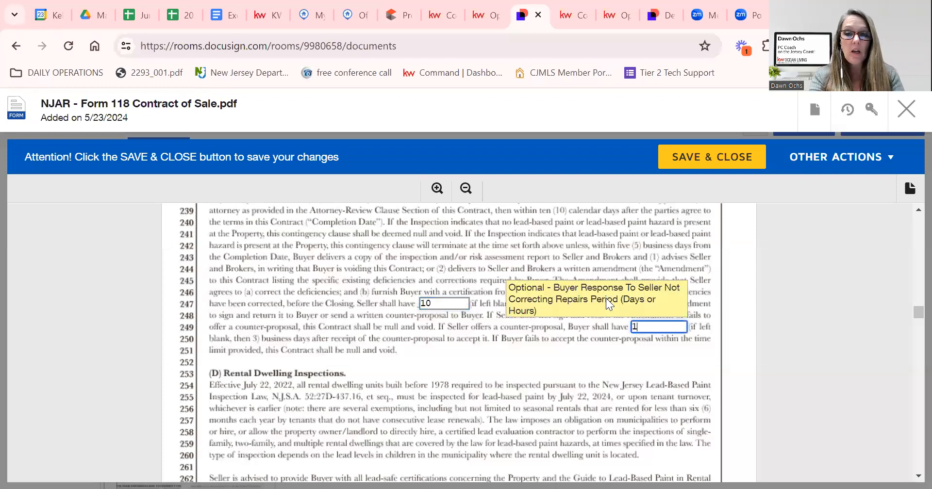
key("Tab")
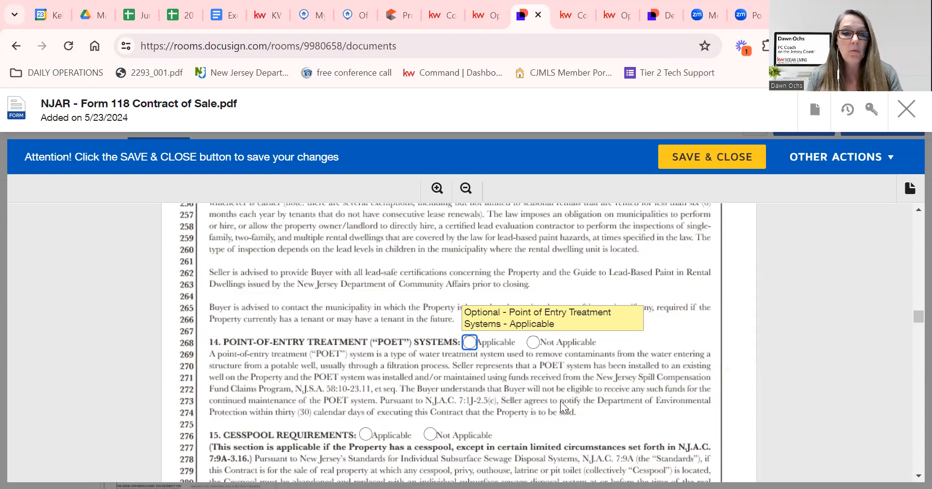
Mark section 14 POET and section 15 Cesspool Requirements as Not Applicable.
scroll(508, 403, "down", 3)
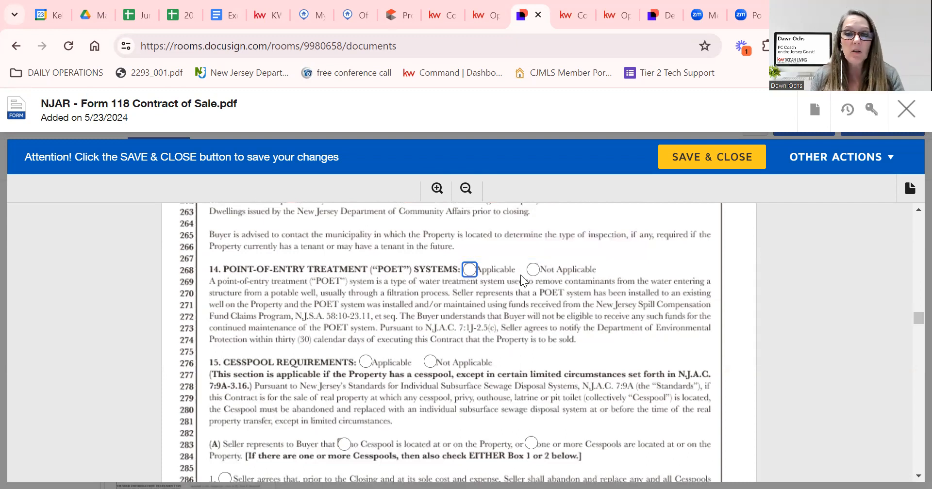
left_click(533, 270)
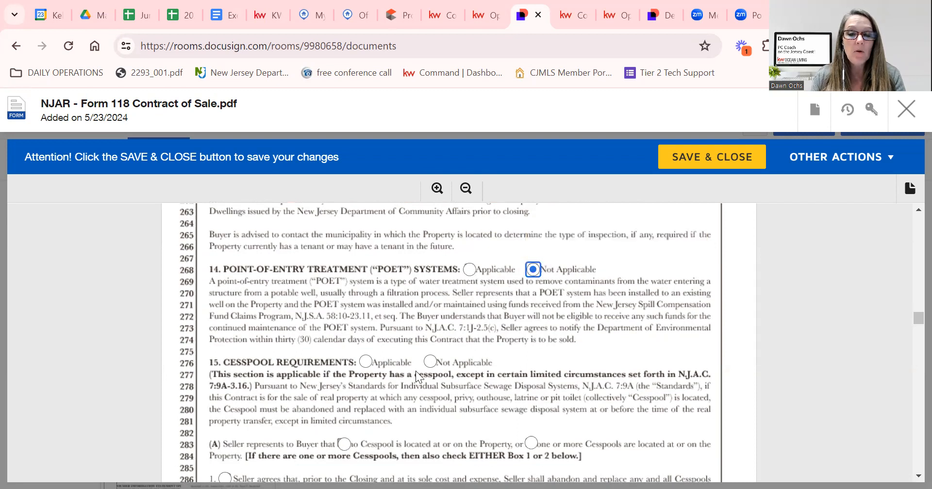
left_click(430, 363)
scroll(432, 373, "down", 2)
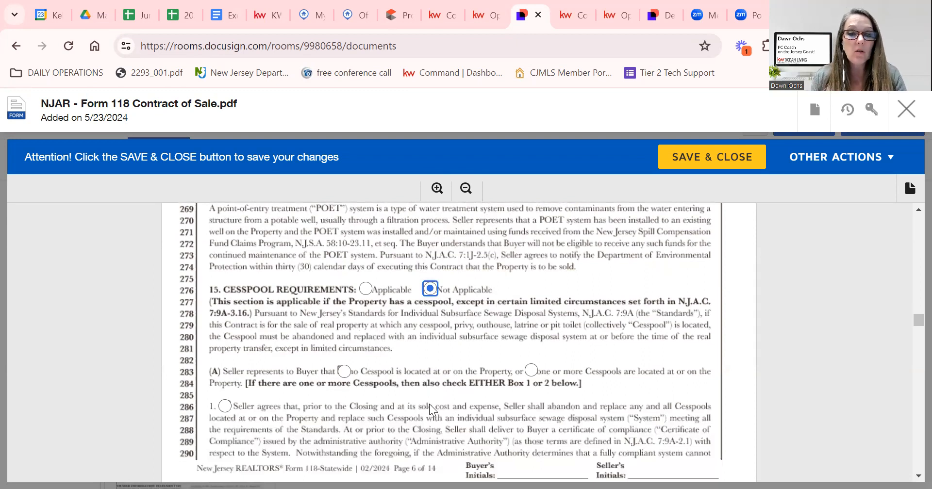
Scroll through pages 6–11 to section 29 and select the (A) firm-name field.
scroll(429, 404, "down", 5)
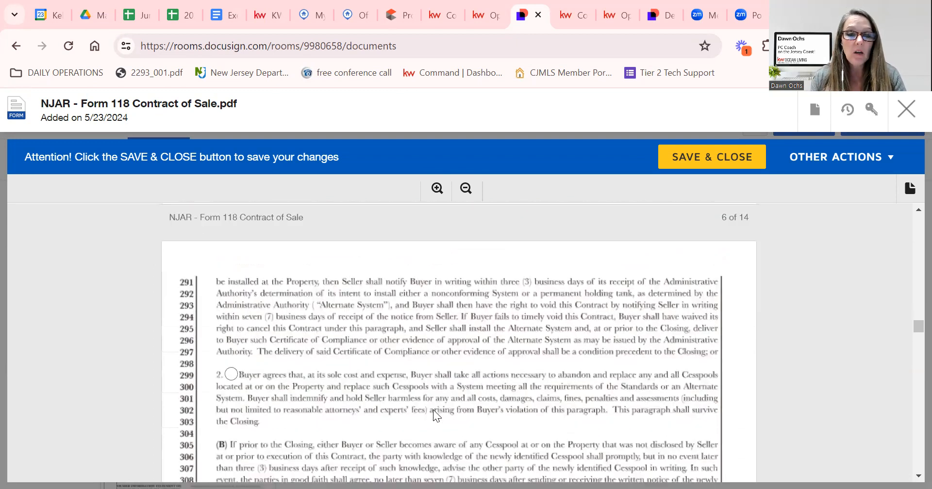
scroll(434, 408, "down", 5)
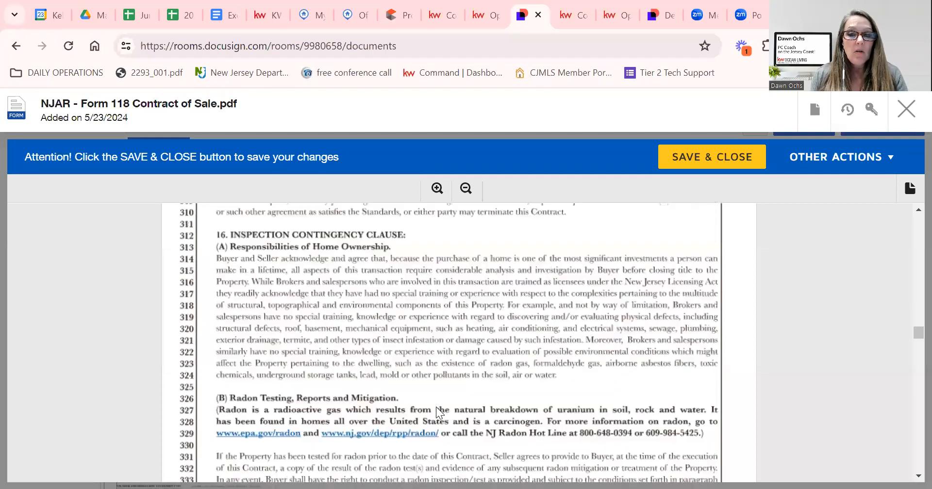
scroll(436, 407, "down", 1)
scroll(436, 407, "down", 8)
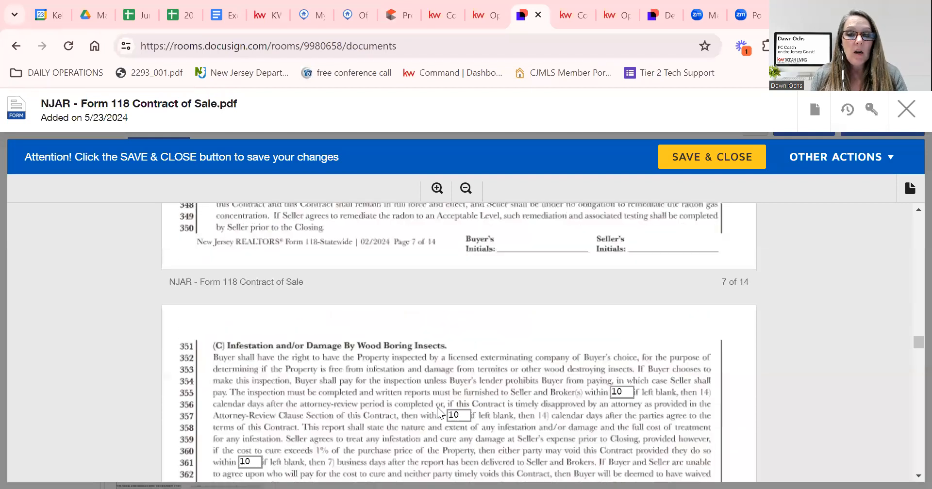
scroll(437, 402, "down", 1)
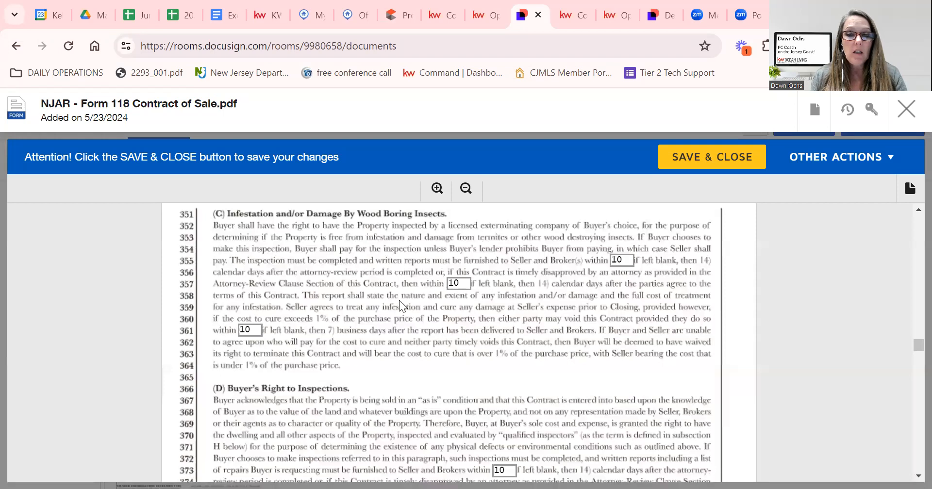
scroll(425, 432, "down", 3)
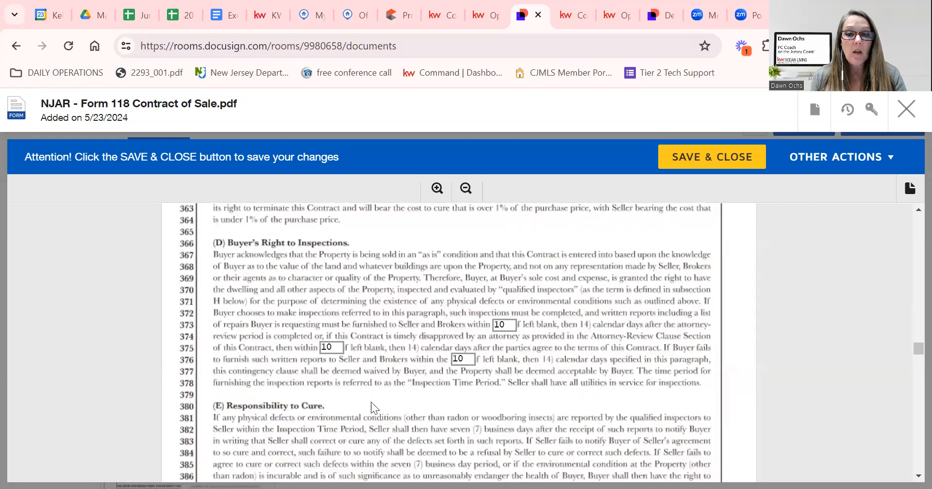
scroll(412, 411, "down", 12)
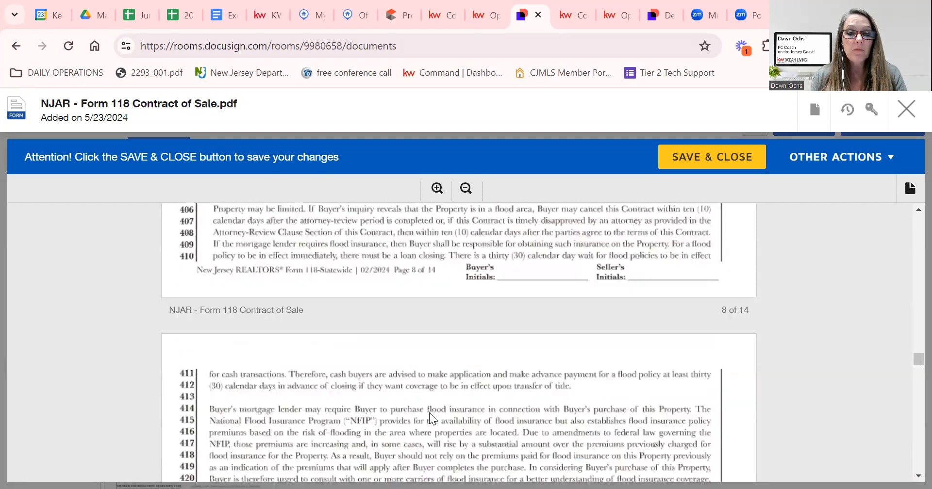
scroll(438, 408, "down", 14)
scroll(443, 408, "down", 20)
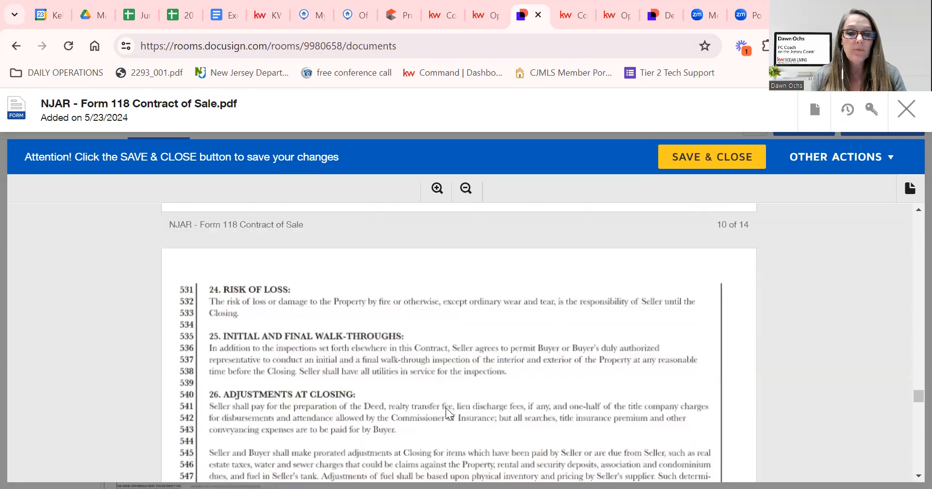
scroll(446, 408, "down", 20)
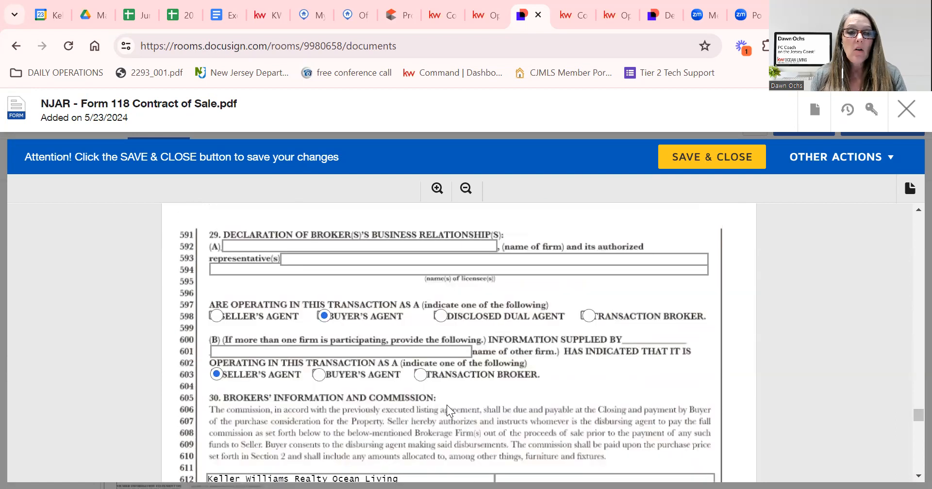
left_click(498, 245)
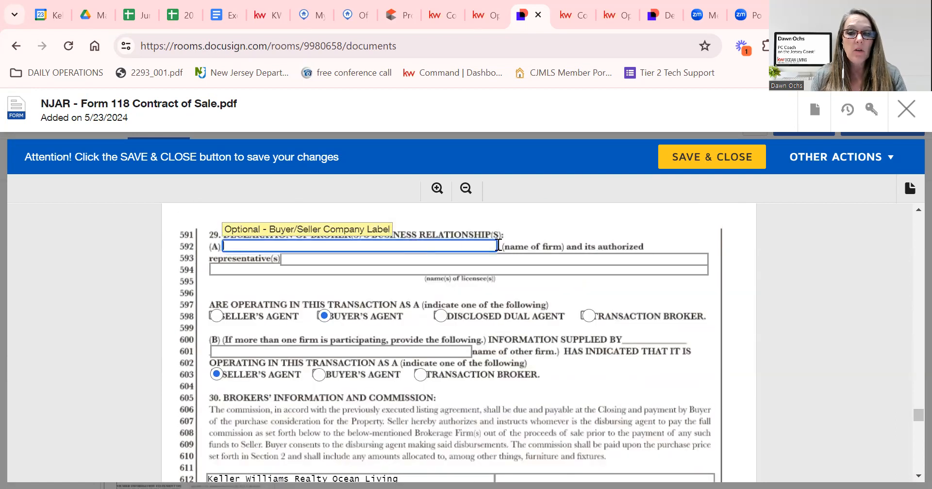
Enter Keller Williams Ocean Living as both firms, add the licensee's name, and mark Disclosed Dual Agent.
type("Keller ")
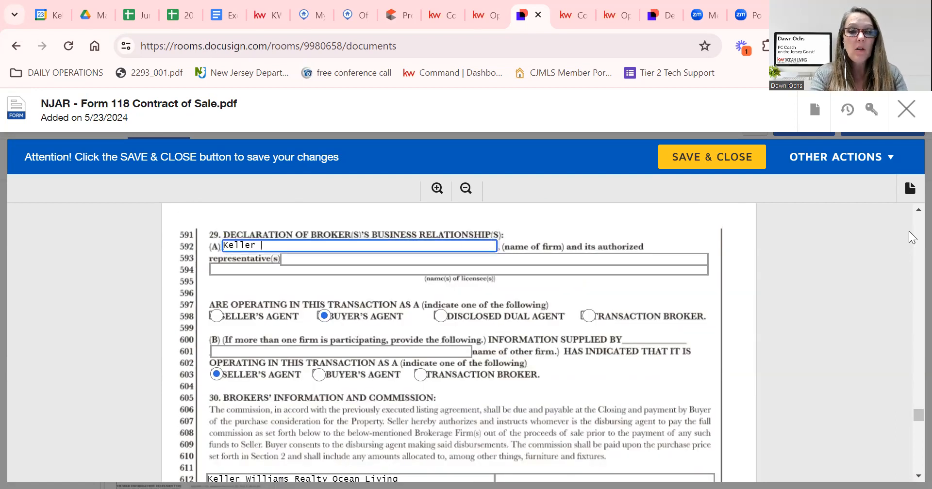
type("Williams ")
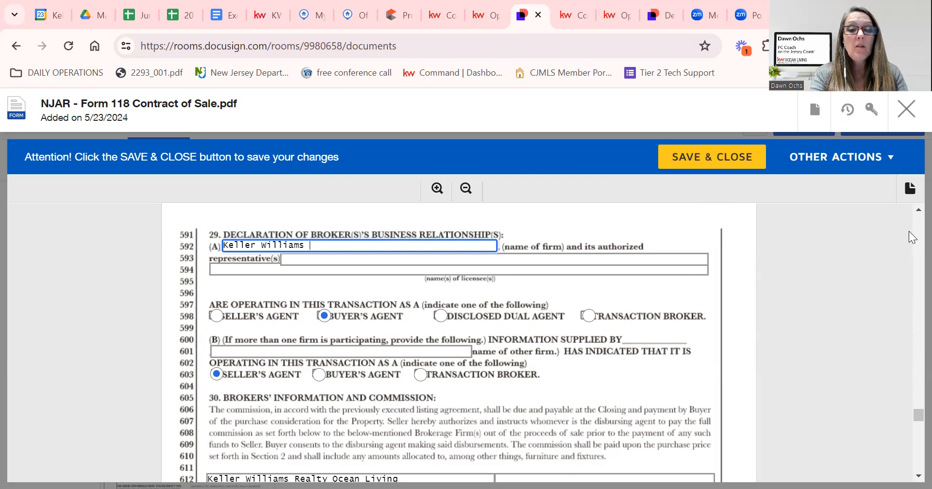
type("Ocean Living")
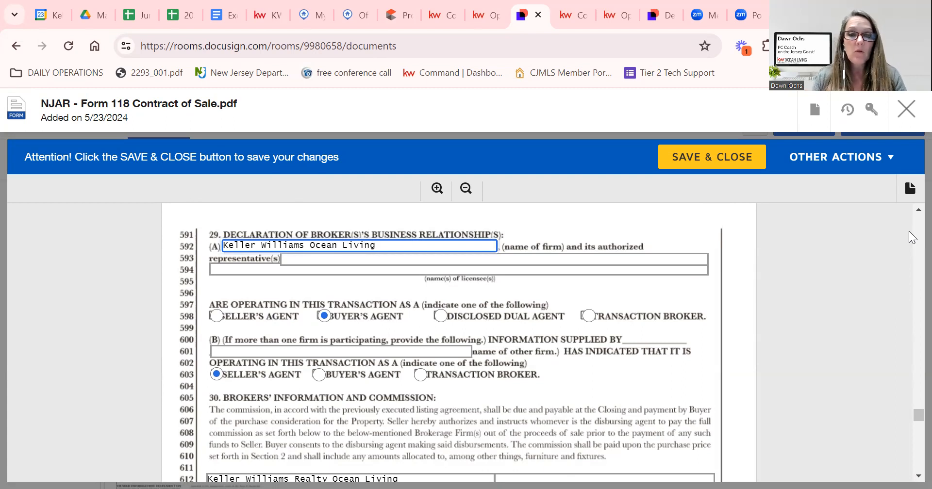
left_click(313, 270)
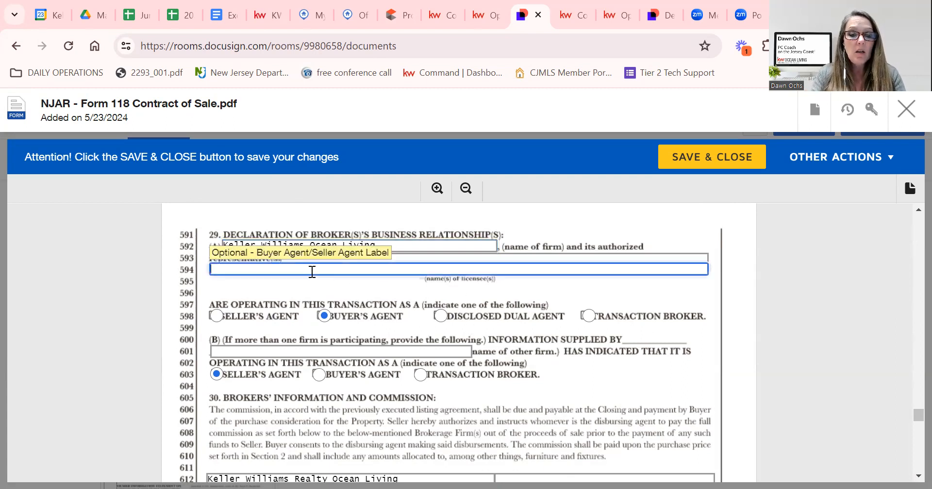
type("Dawn ")
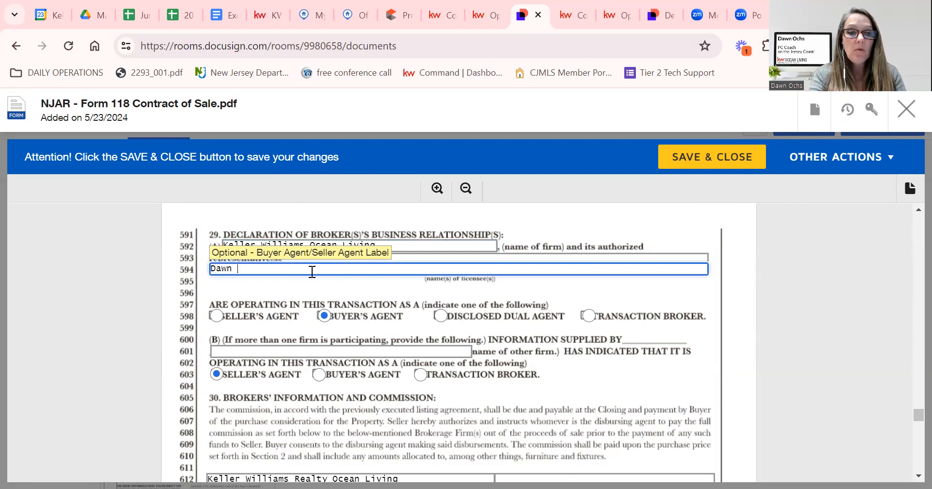
type("Ochs")
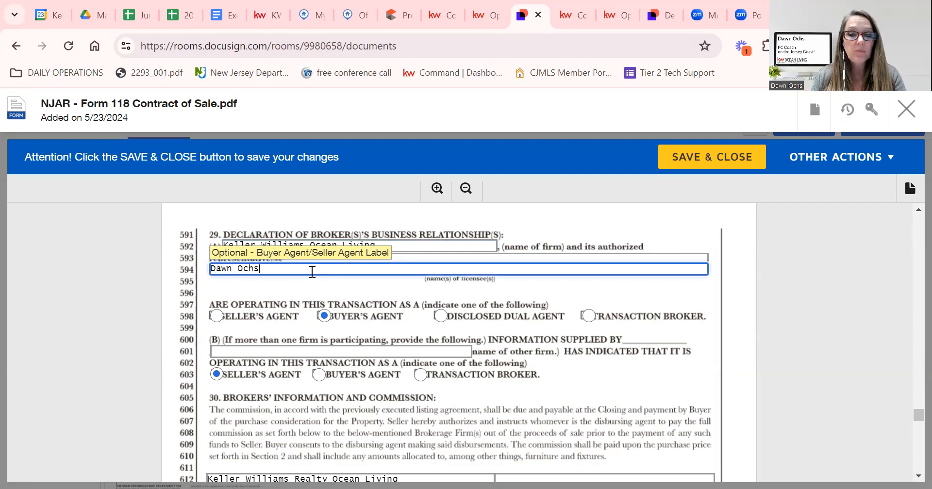
left_click(346, 350)
type("Keller Willia")
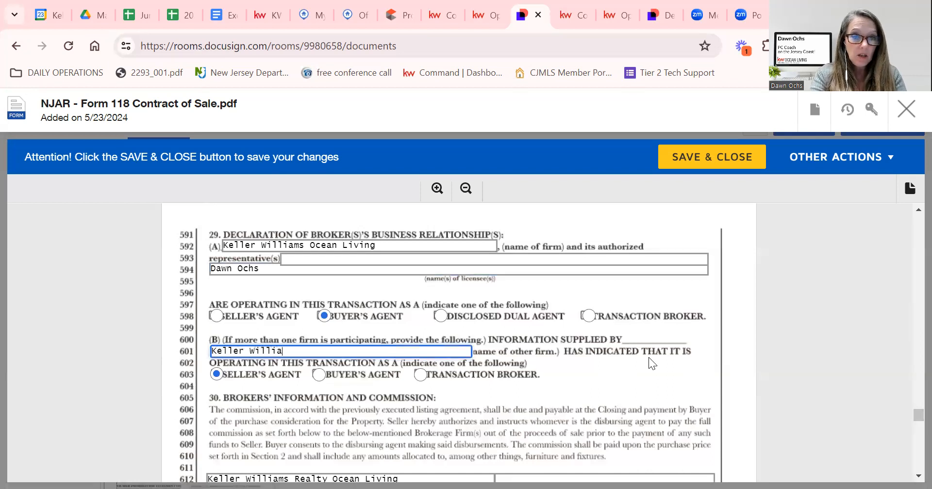
type("ms Oce")
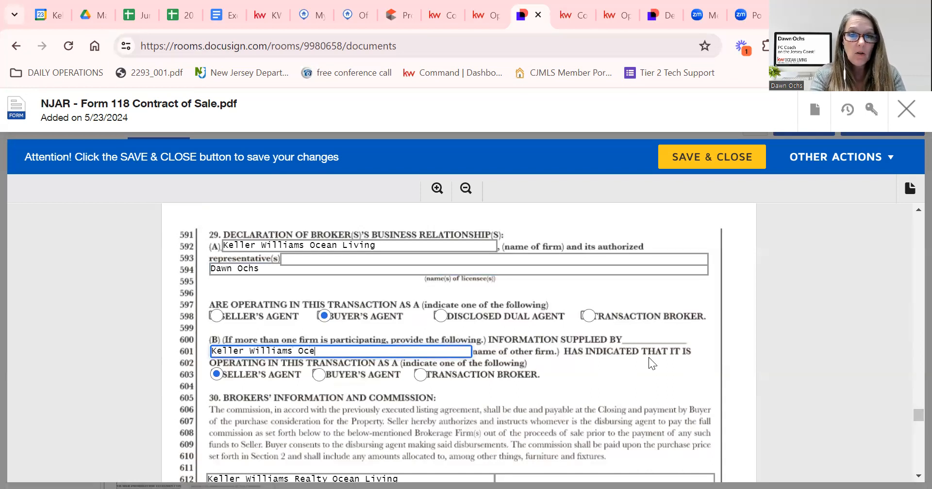
type("an Living")
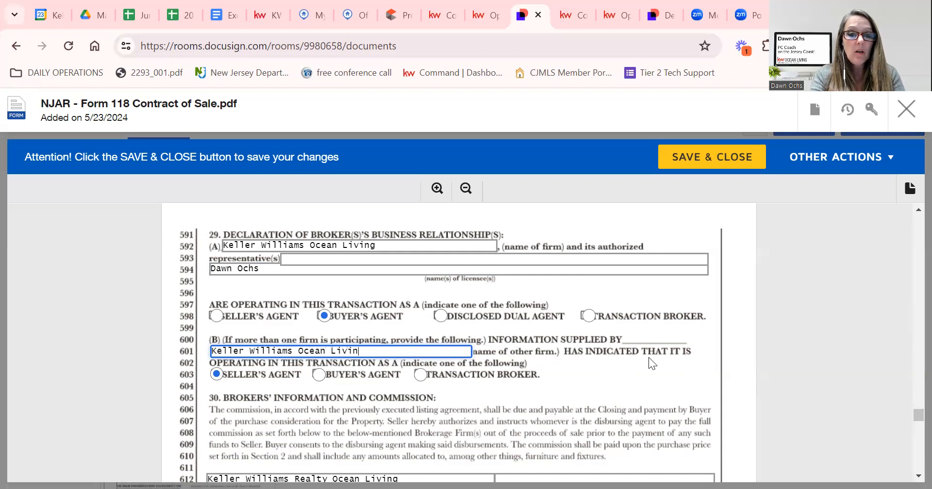
left_click(440, 316)
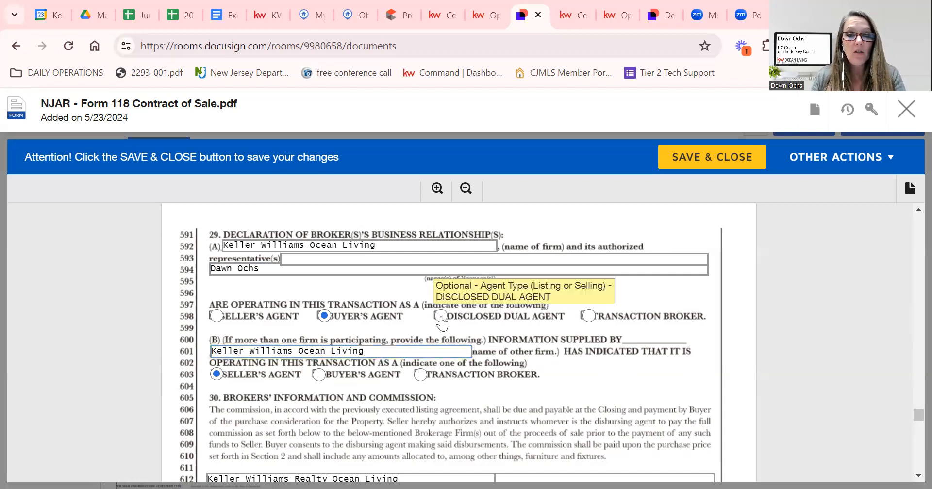
scroll(542, 412, "down", 3)
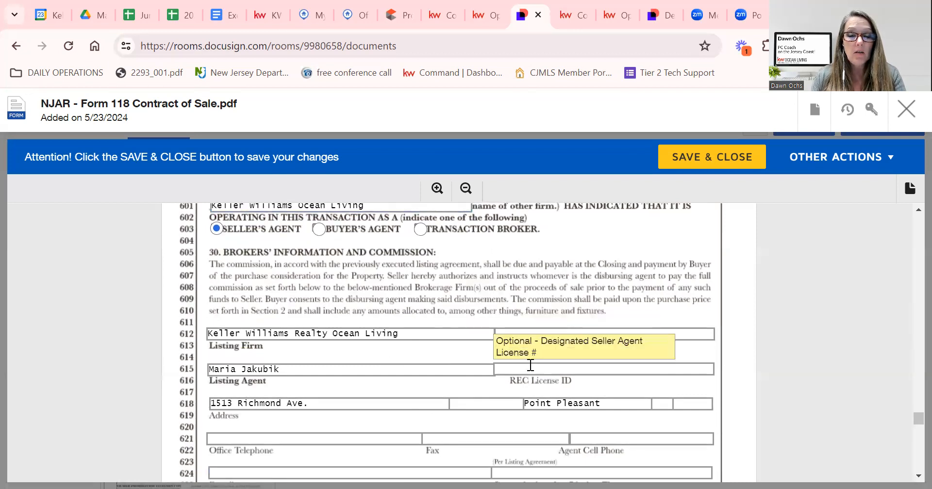
scroll(528, 368, "down", 2)
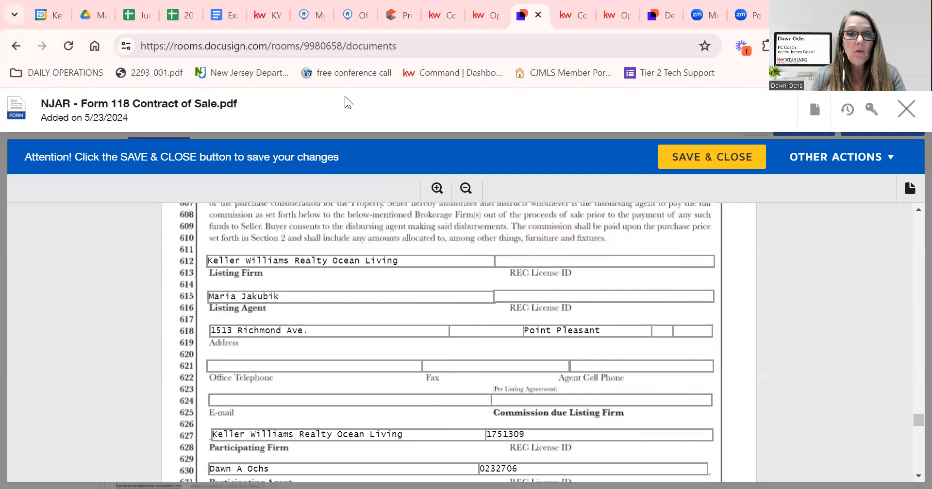
left_click(349, 15)
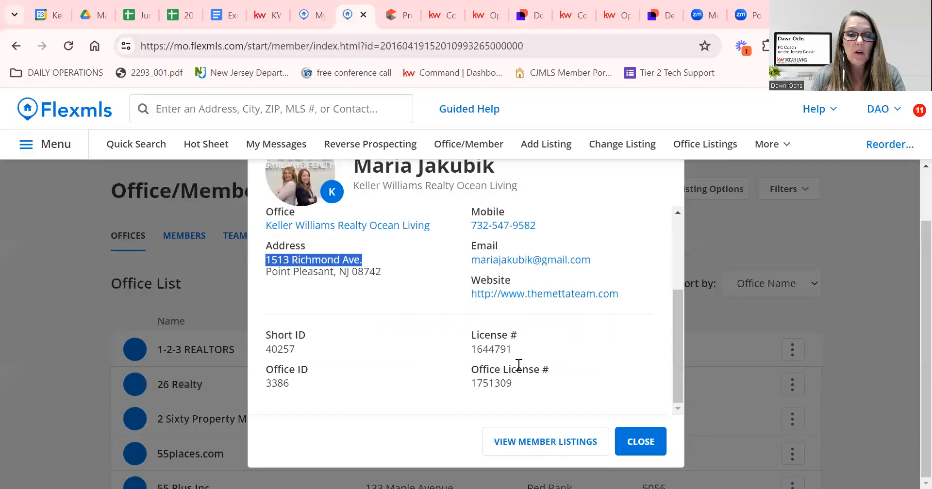
left_click_drag(512, 350, 469, 350)
key("ctrl+c")
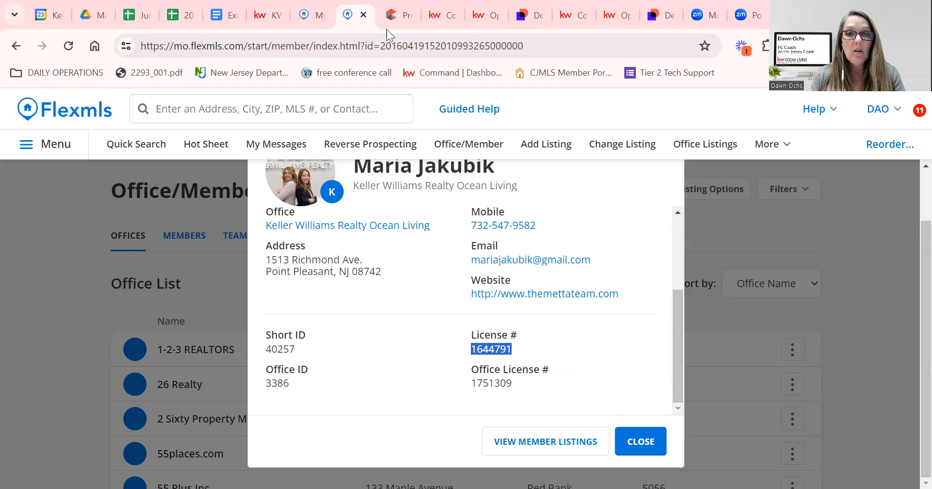
left_click(522, 15)
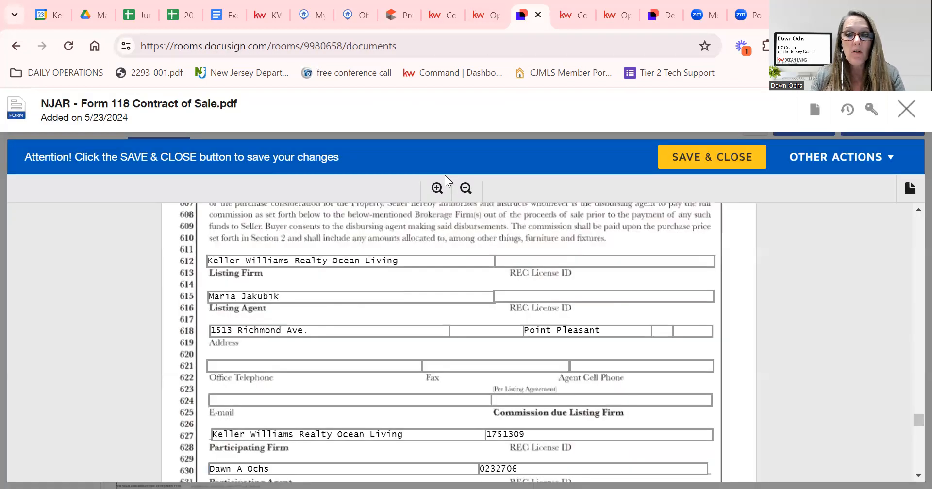
left_click(537, 297)
key("ctrl+v")
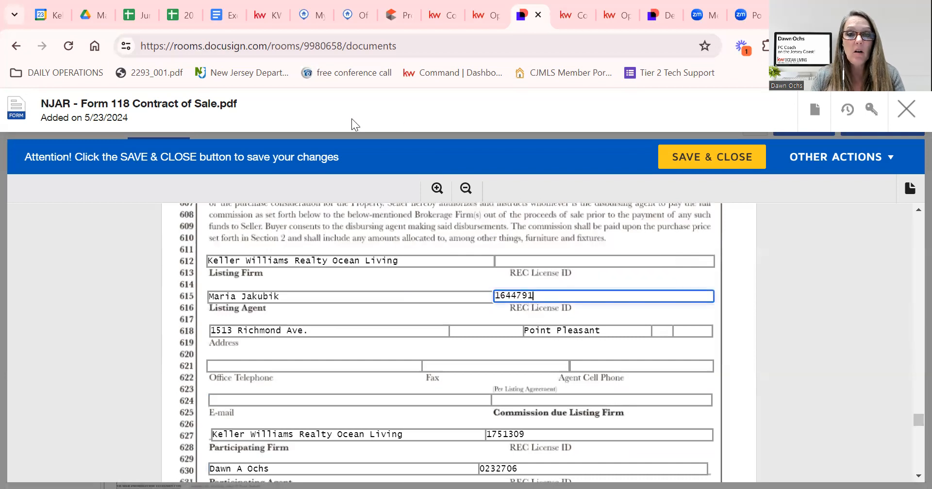
Copy the office license 1751309 into the listing firm's REC License ID field.
left_click(352, 16)
left_click(514, 387)
left_click_drag(513, 387, 470, 384)
key("ctrl+c")
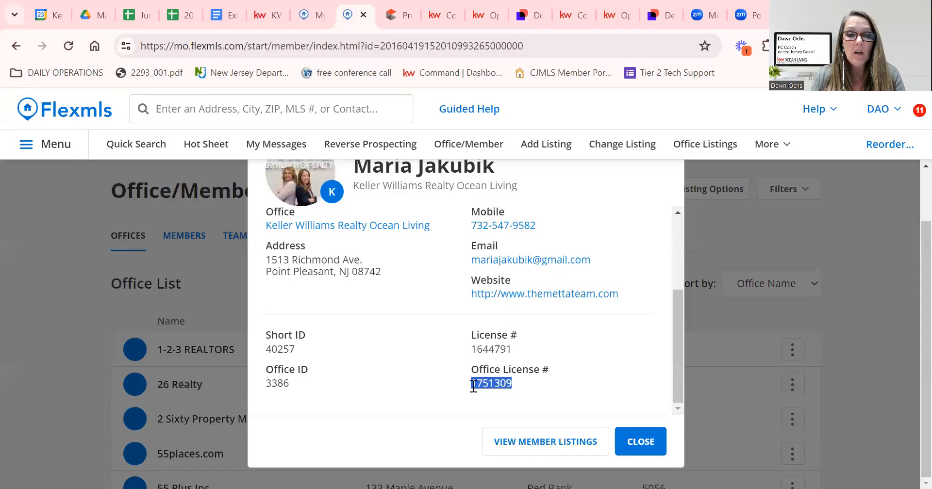
left_click(523, 19)
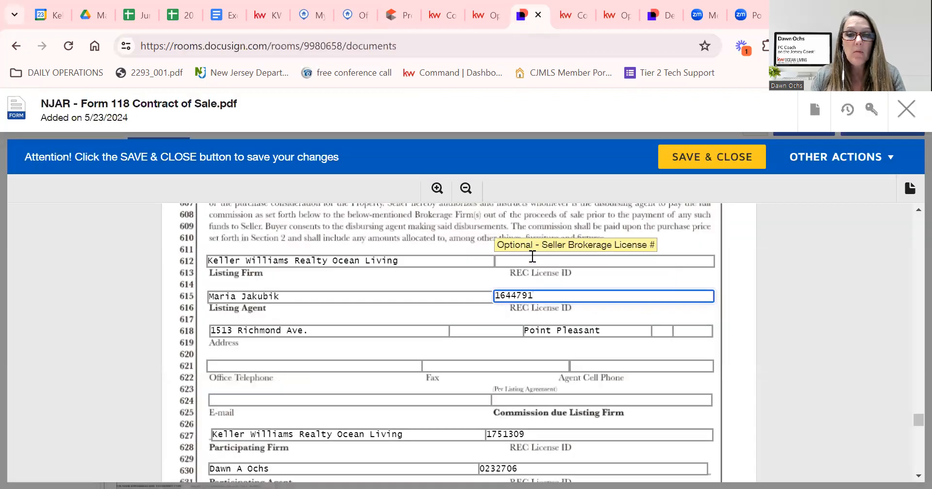
left_click(532, 259)
key("ctrl+v")
scroll(528, 369, "down", 3)
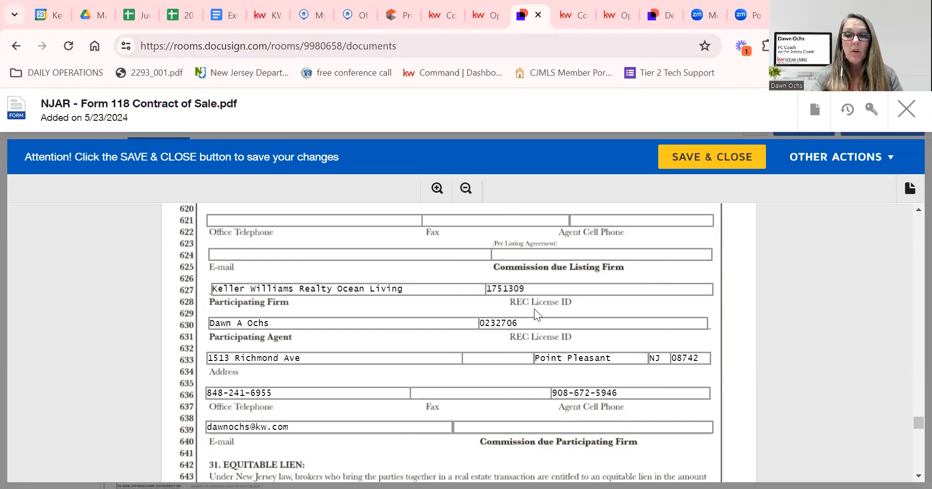
left_click(490, 429)
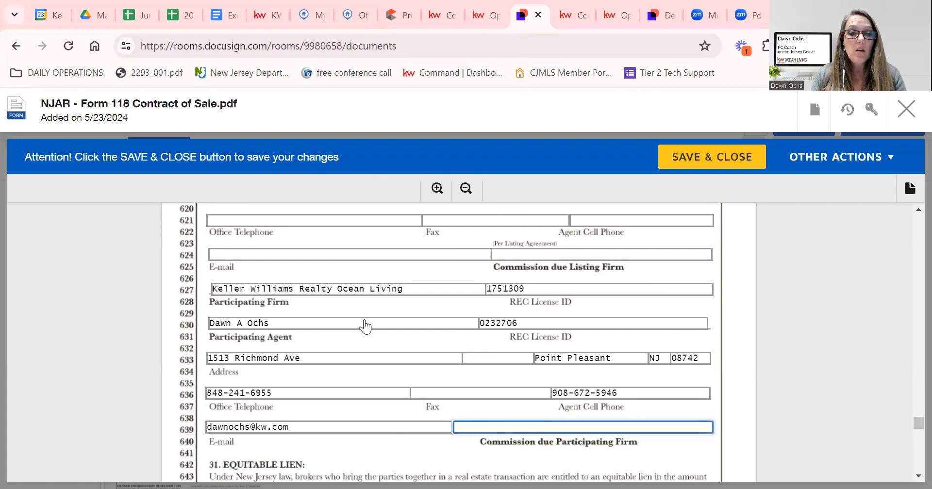
Enter 2%-$200 from the Flexmls listing as commission due the participating firm.
left_click(311, 15)
scroll(567, 396, "down", 4)
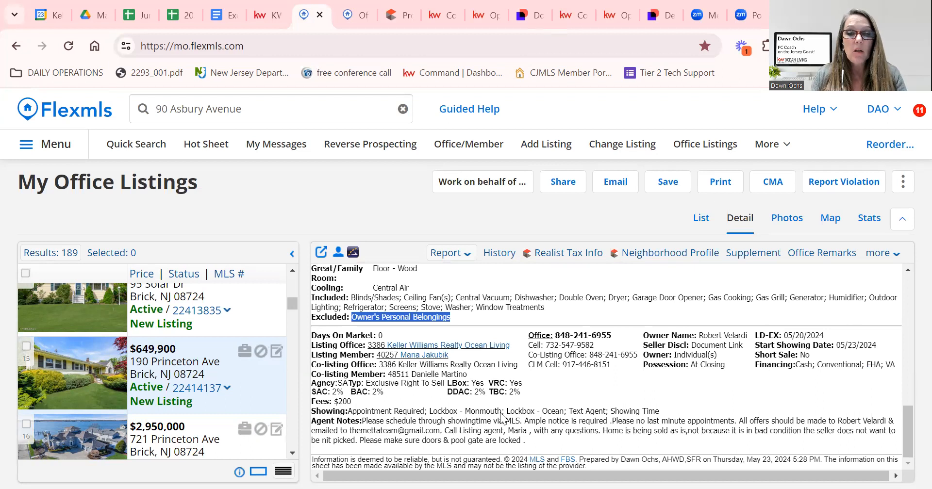
left_click(534, 20)
type("2%")
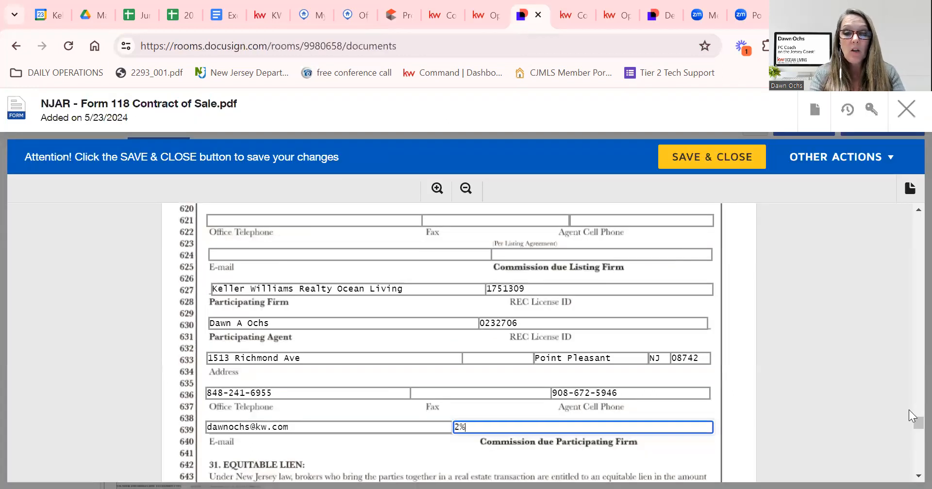
type("-$")
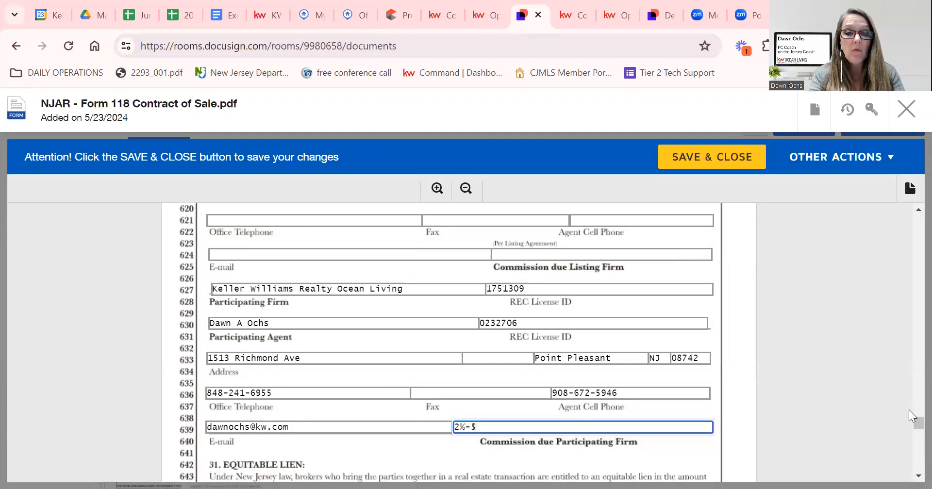
type("200")
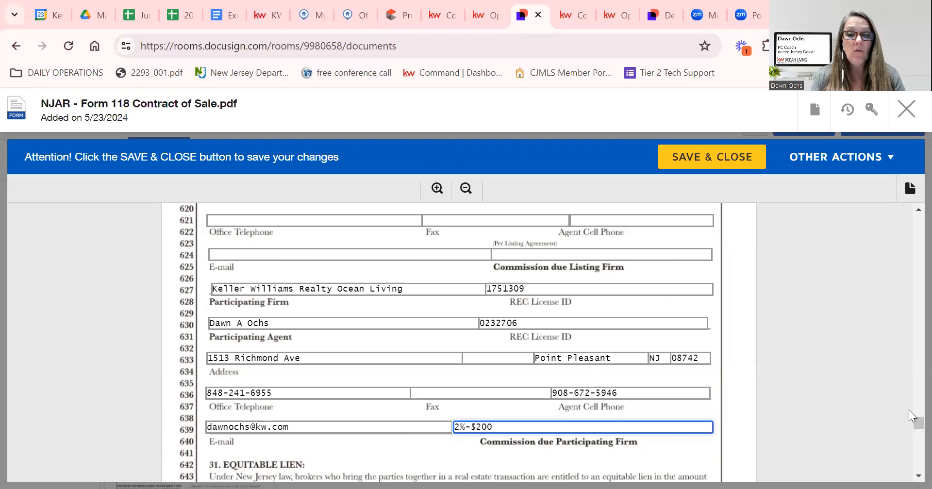
Mark section 32's licensee disclosure as Not Applicable.
scroll(491, 392, "down", 3)
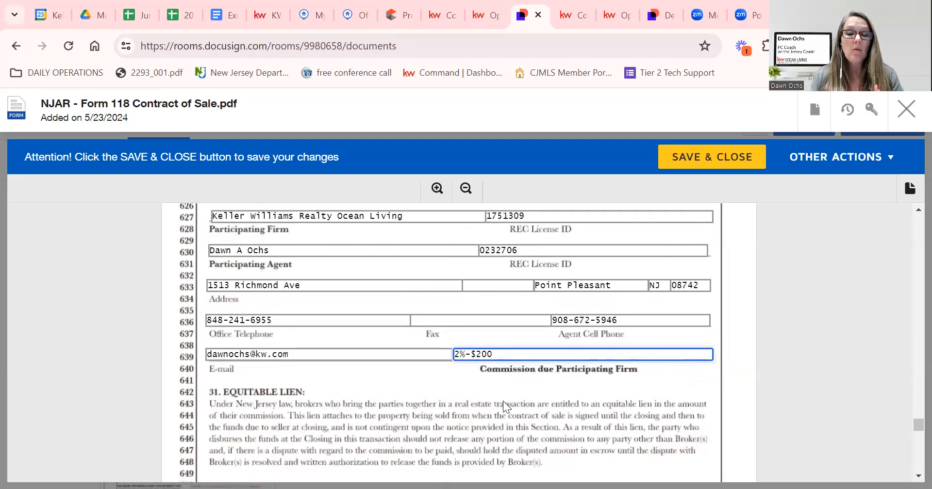
scroll(503, 406, "down", 2)
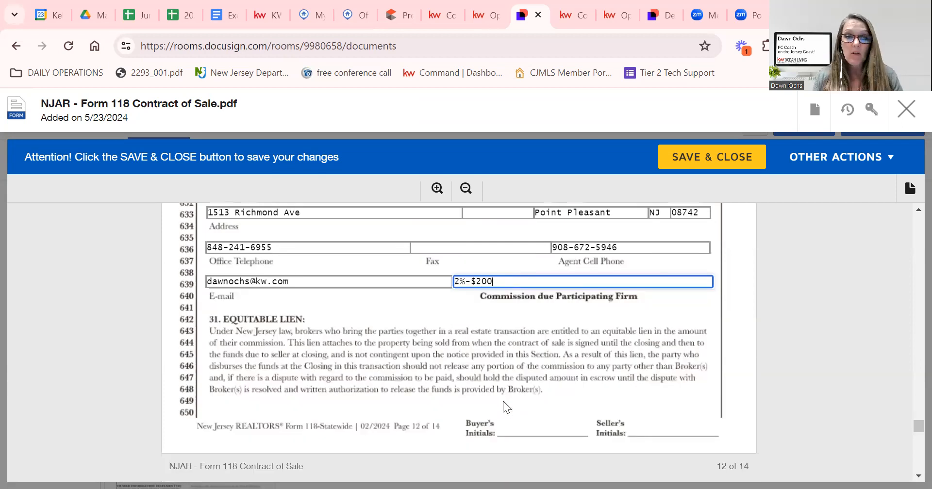
scroll(503, 401, "down", 8)
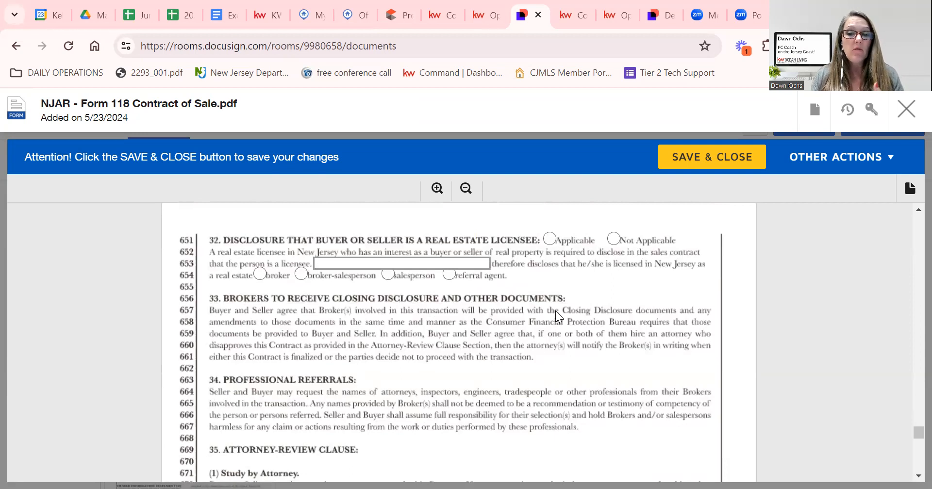
left_click(613, 239)
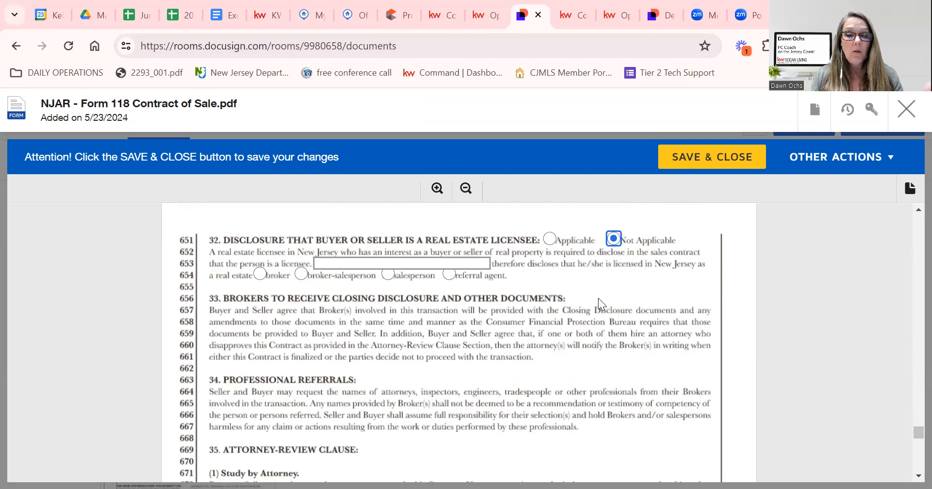
Check the Lead Based Paint Disclosure (Pre-1978) addendum in section 42.
scroll(597, 297, "down", 8)
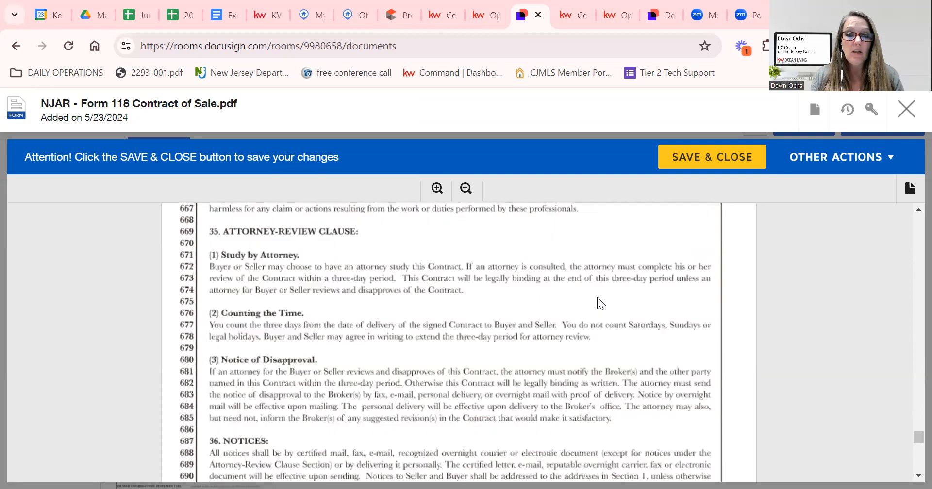
scroll(592, 323, "down", 8)
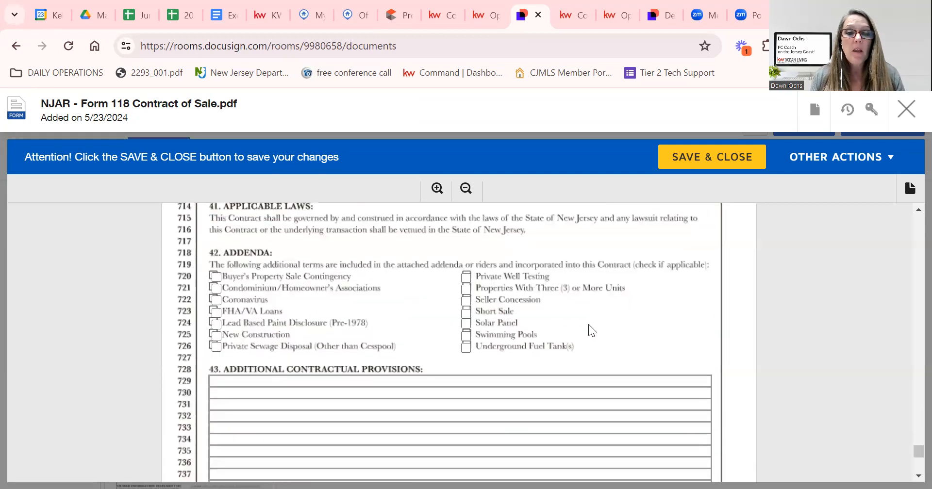
left_click(218, 325)
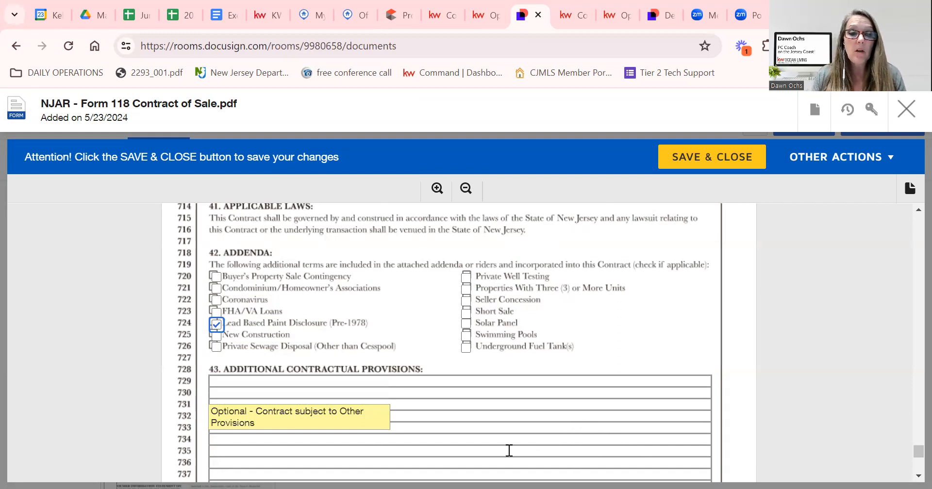
left_click(315, 12)
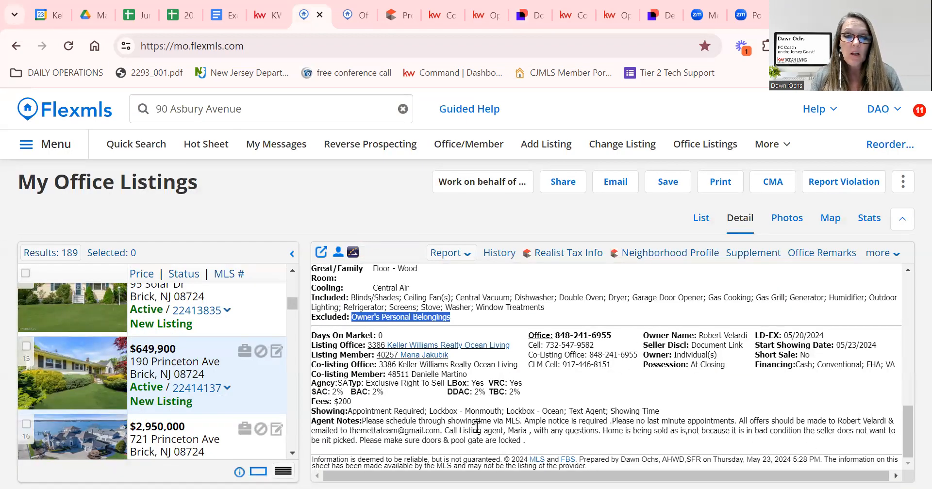
scroll(479, 428, "up", 5)
scroll(478, 427, "up", 3)
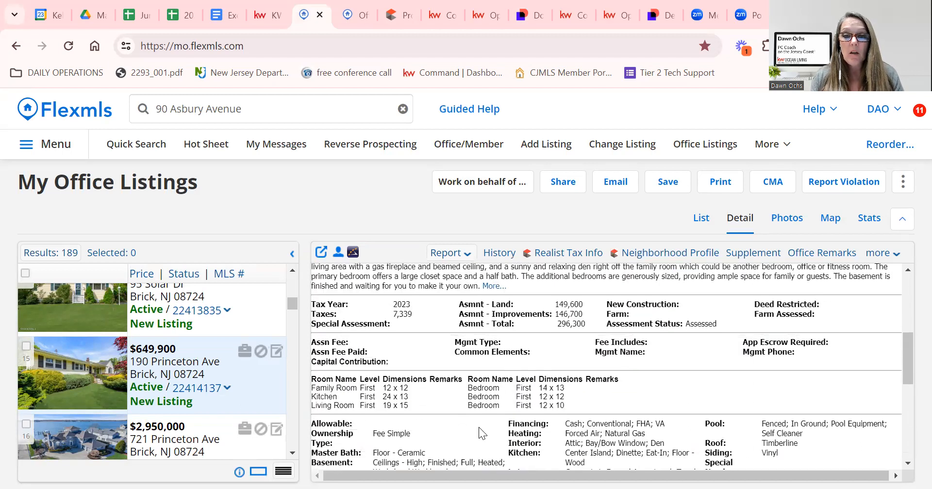
left_click(494, 359)
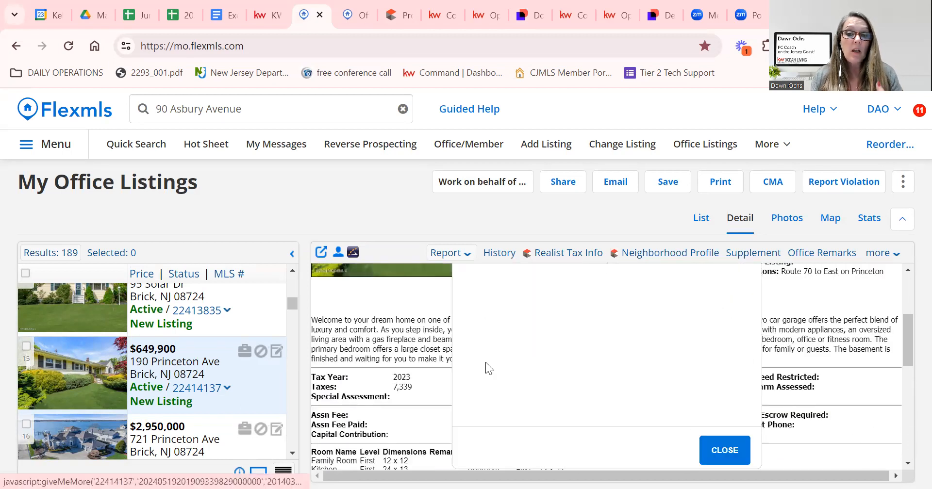
scroll(568, 368, "down", 3)
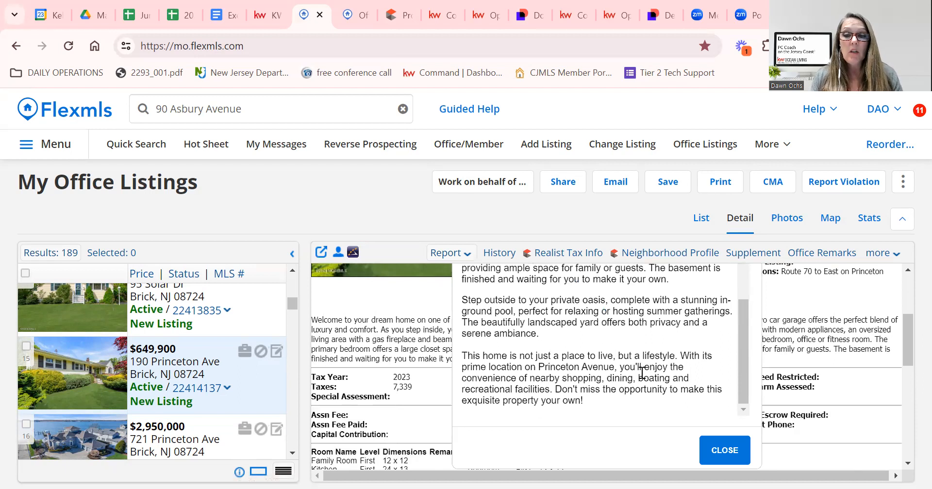
left_click(725, 449)
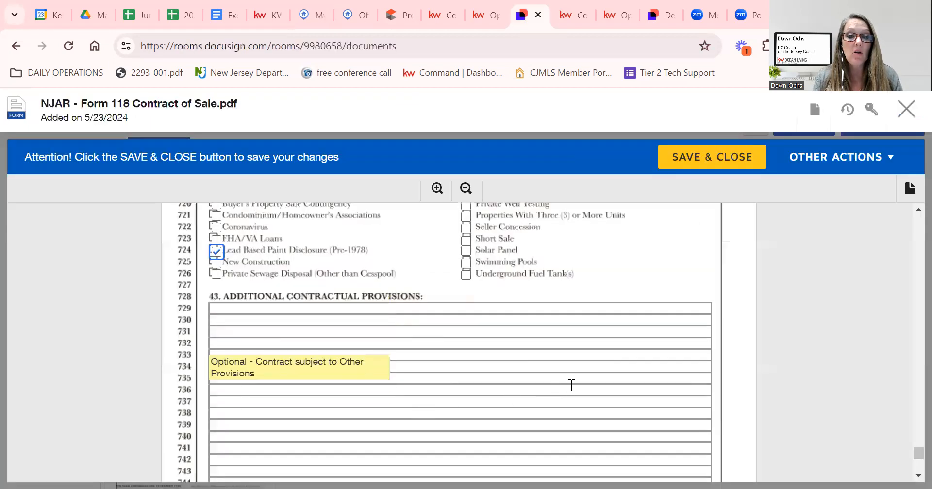
On line 730, type 'This contract is not contingent upon the sale of another property. The Buyer has no house to sell'.
left_click(273, 319)
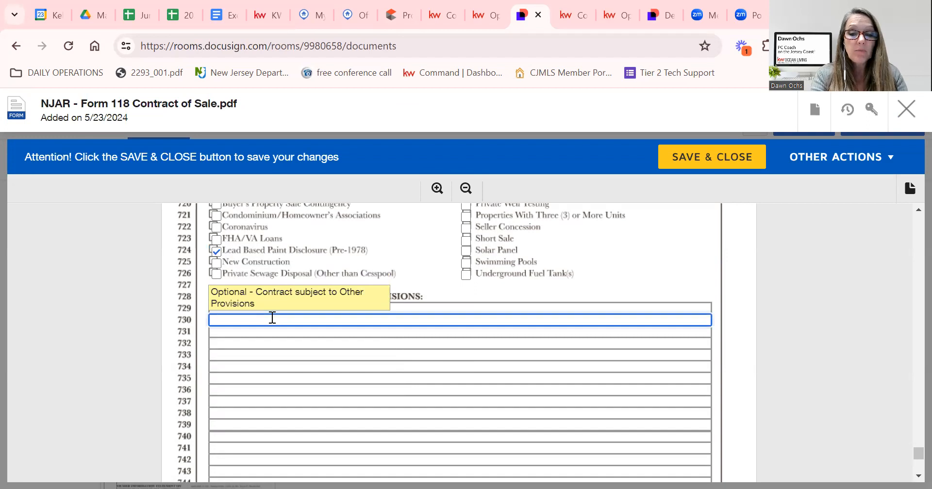
type("Buyer")
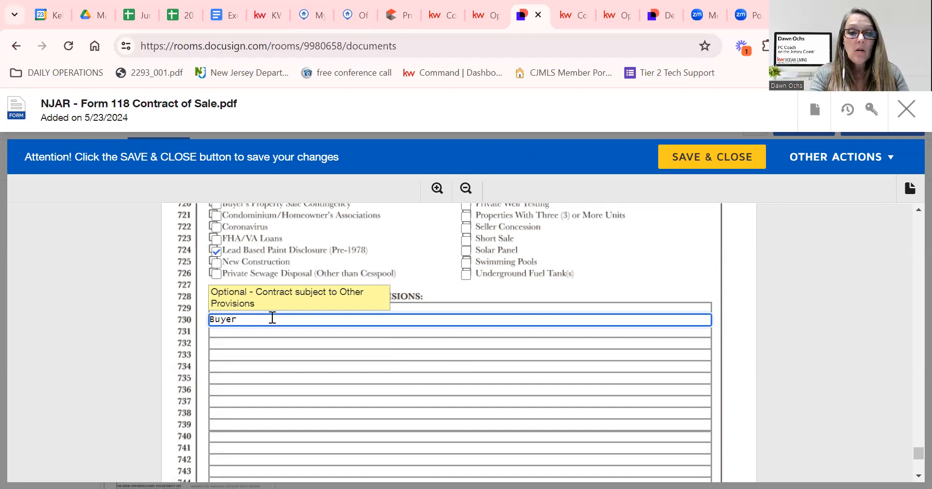
key("BackSpace")
key("BackSpace")
key("BackSpace")
key("BackSpace")
key("BackSpace")
type("Thi")
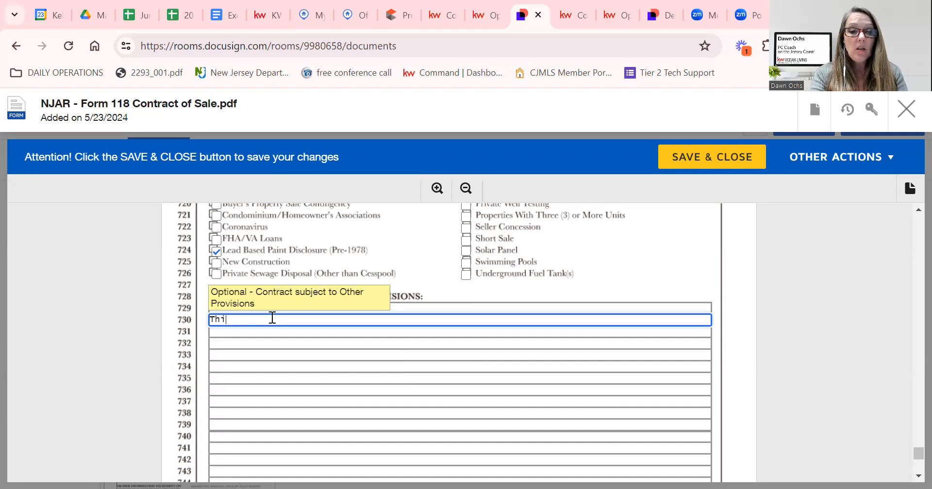
type("s contract is n")
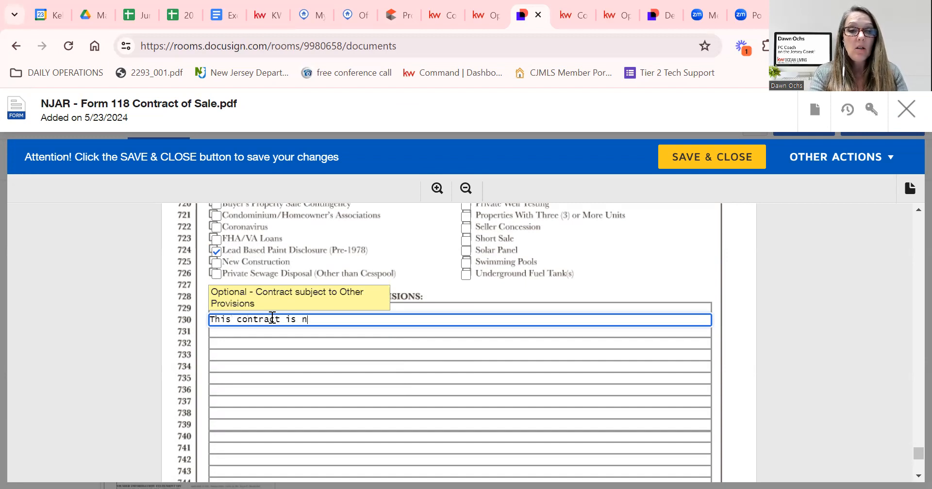
type("ot conting")
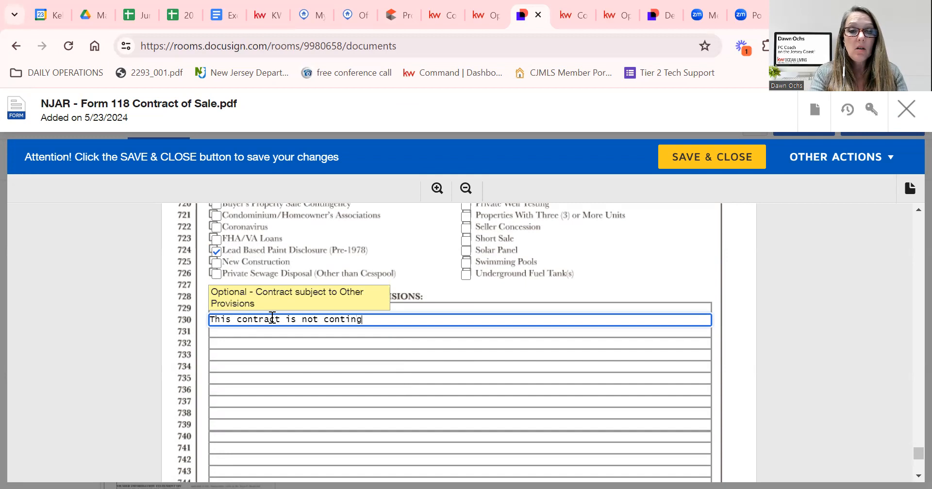
type("ent upon ")
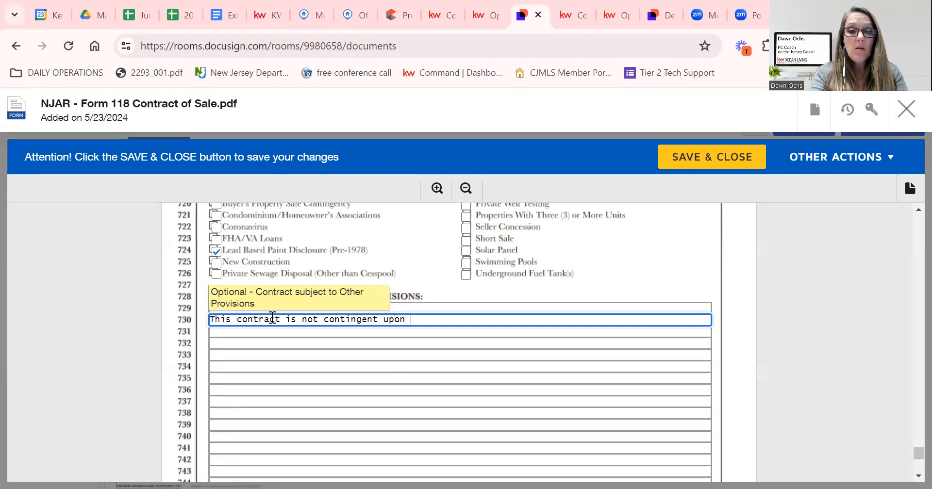
type("the sale of anot")
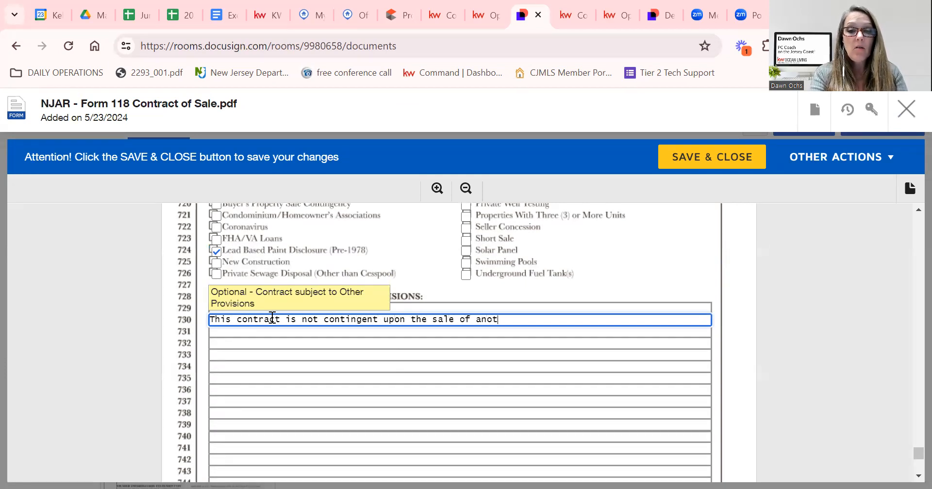
type("her property.  The Buyer has not")
key("BackSpace")
type("to sell")
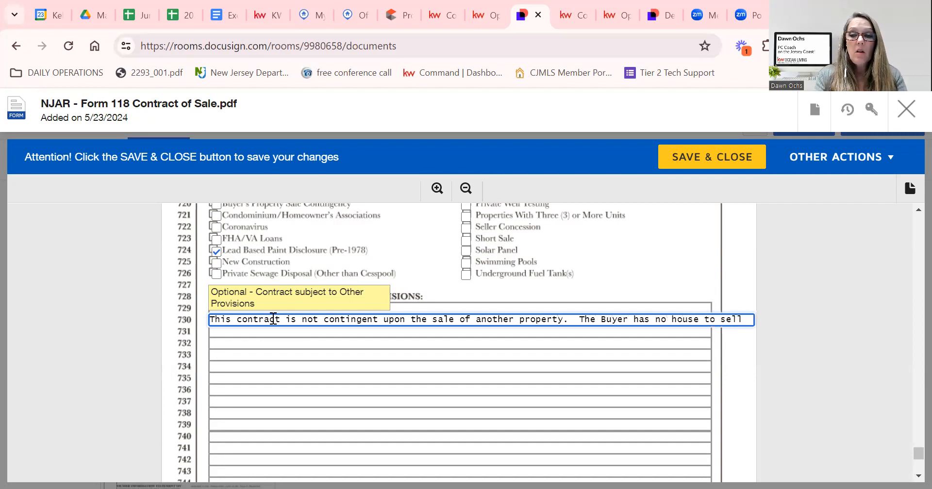
Move the sentence 'The Buyer has no house to sell' from line 730 to line 731.
left_click_drag(581, 320, 746, 326)
key("ctrl+c")
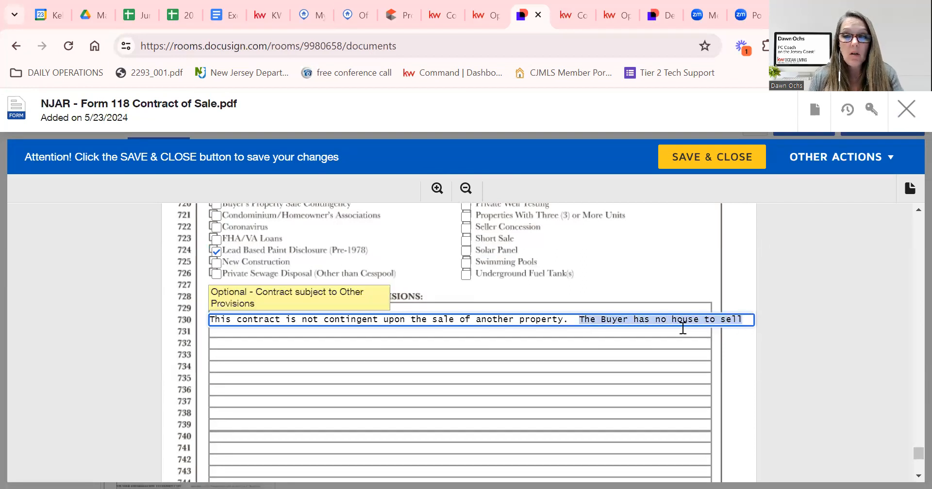
left_click(454, 333)
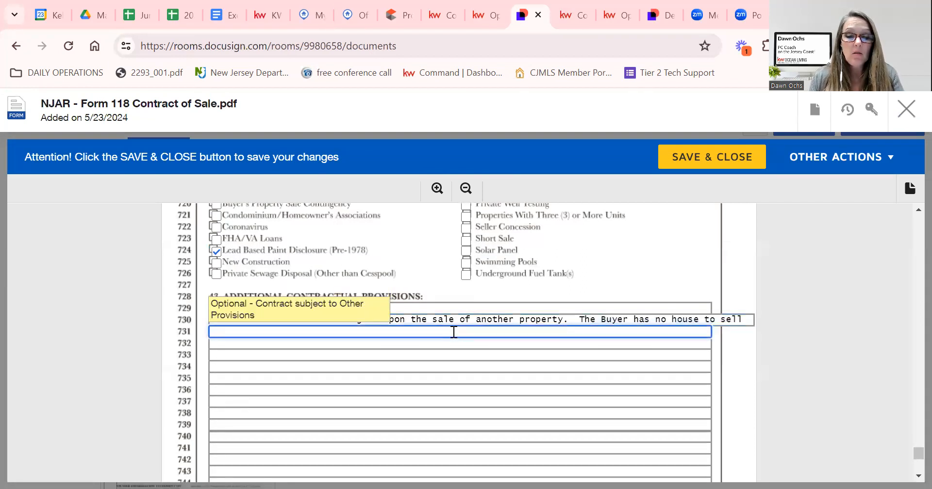
key("ctrl+v")
left_click_drag(582, 319, 753, 317)
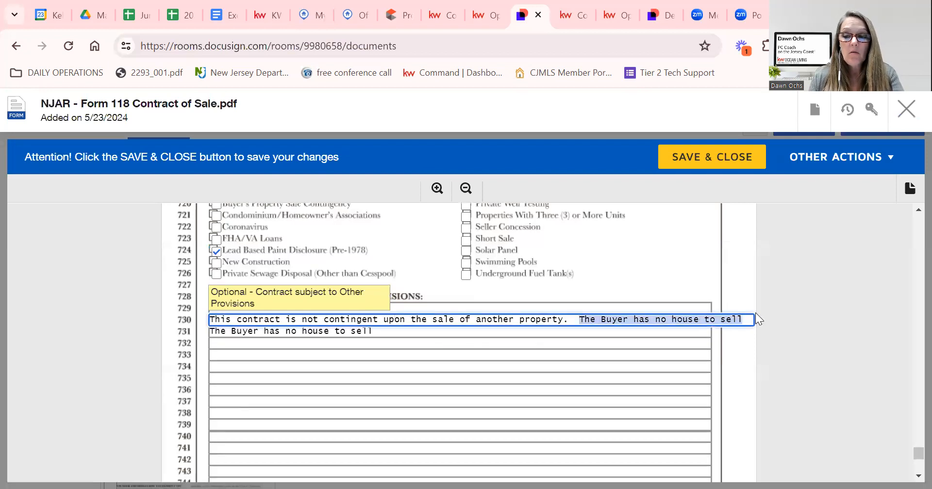
key("BackSpace")
scroll(531, 373, "down", 4)
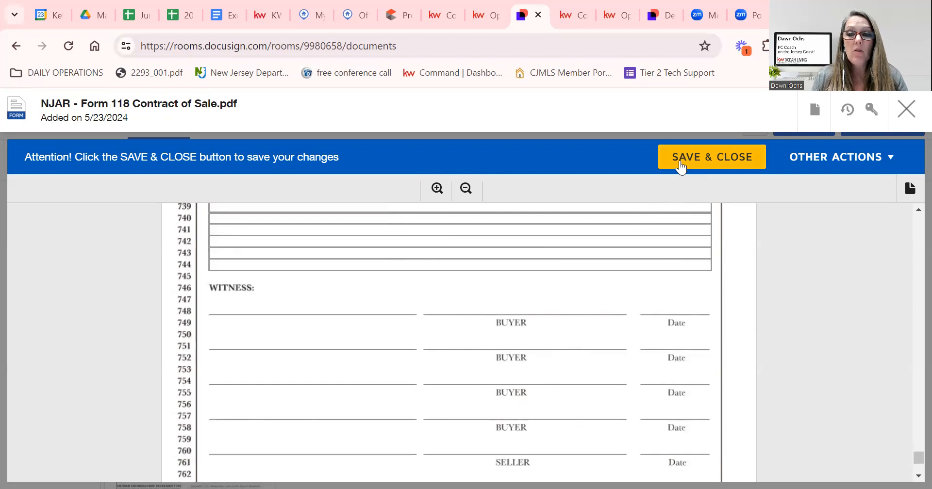
Save and close Form 118, then find its card among the room's nine documents.
left_click(681, 166)
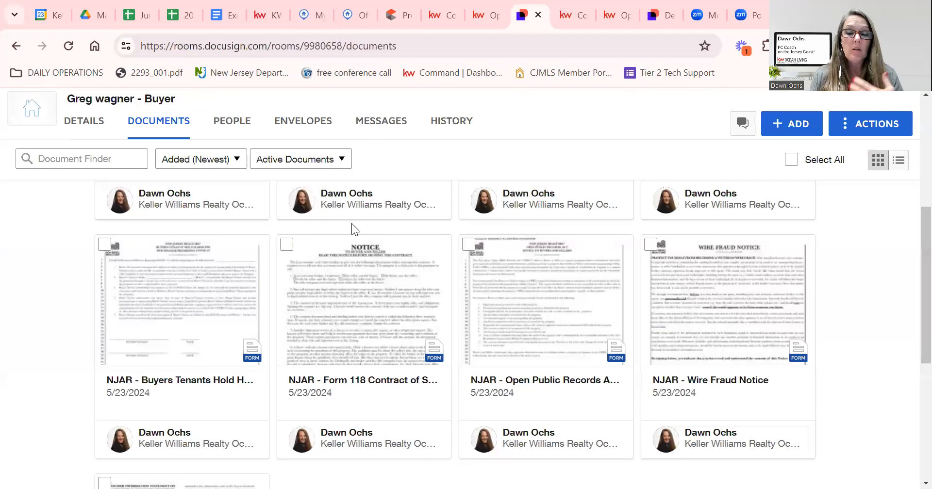
scroll(403, 318, "up", 3)
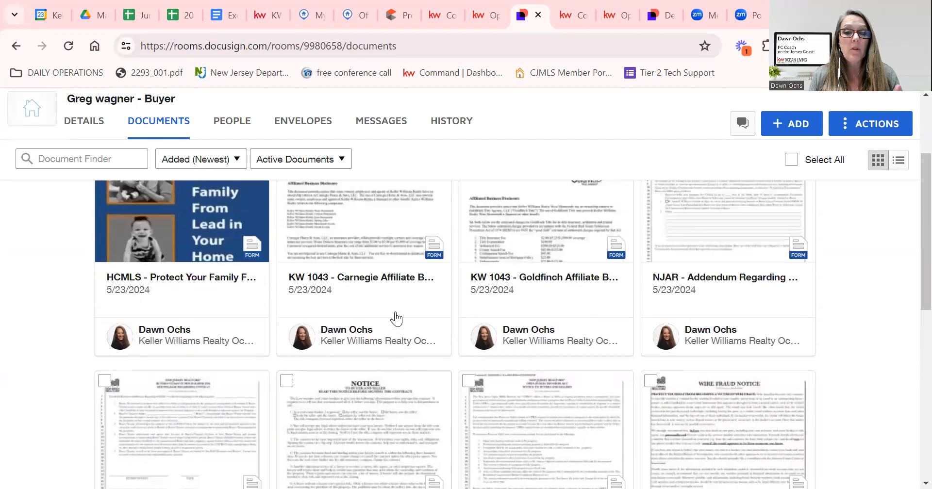
scroll(403, 318, "up", 2)
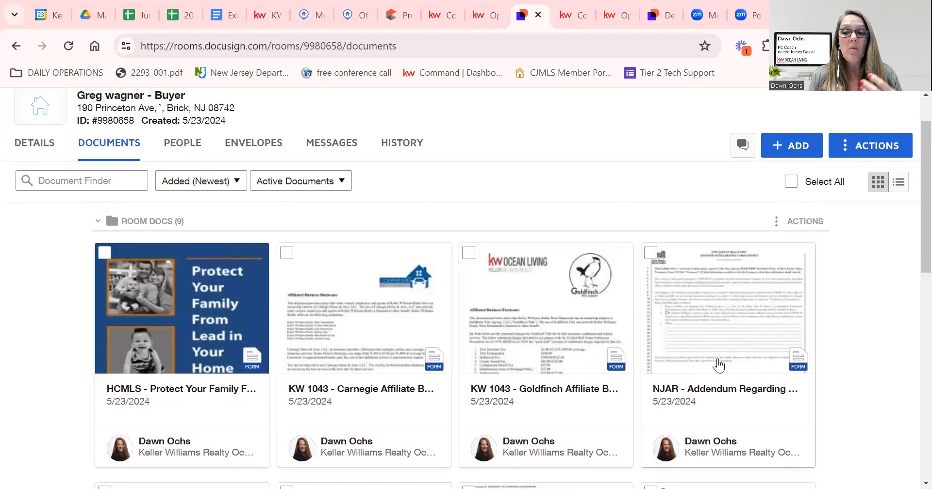
scroll(715, 373, "down", 5)
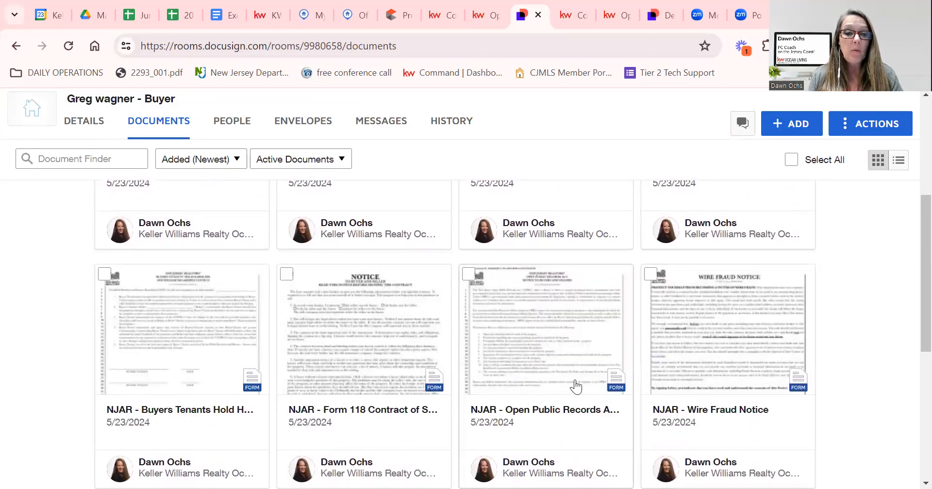
scroll(559, 385, "down", 4)
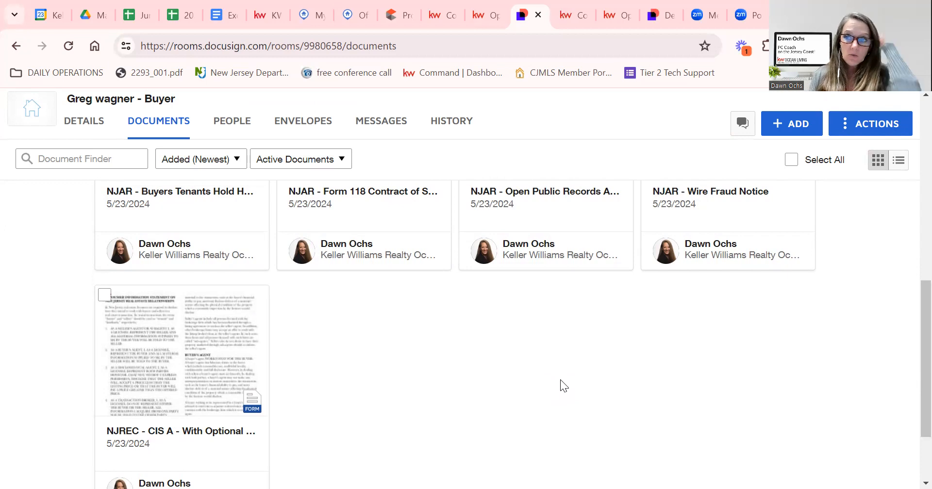
scroll(484, 387, "up", 5)
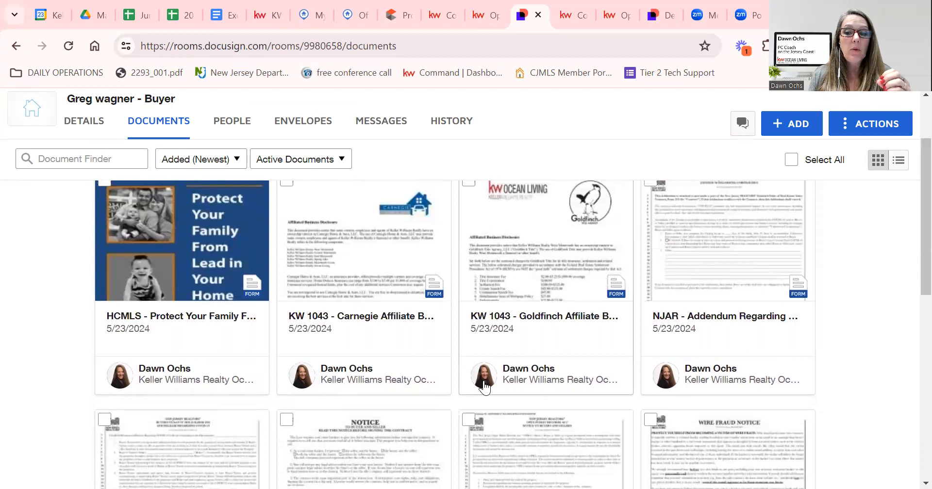
scroll(484, 387, "up", 2)
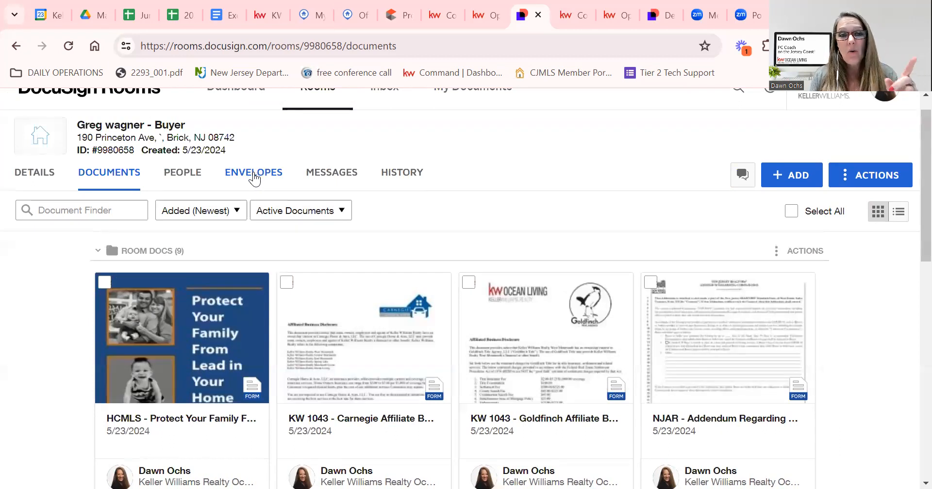
scroll(374, 287, "down", 8)
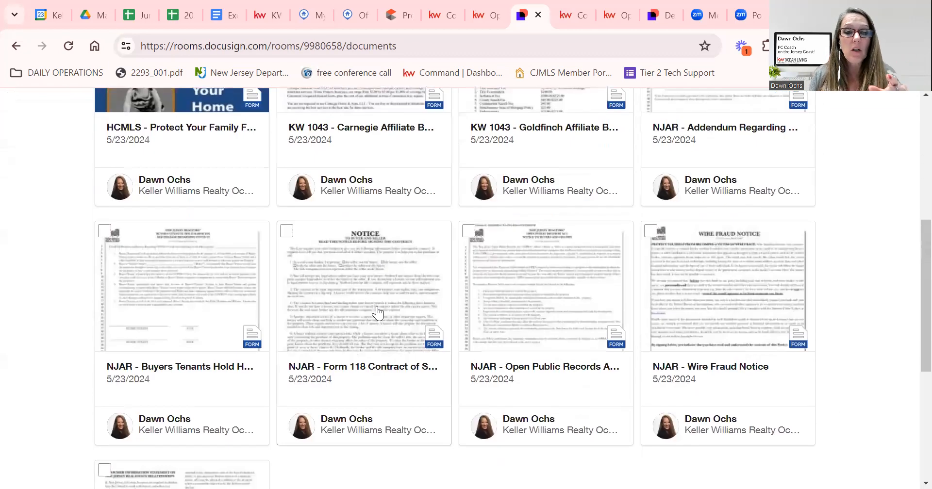
scroll(378, 316, "down", 2)
scroll(377, 317, "up", 3)
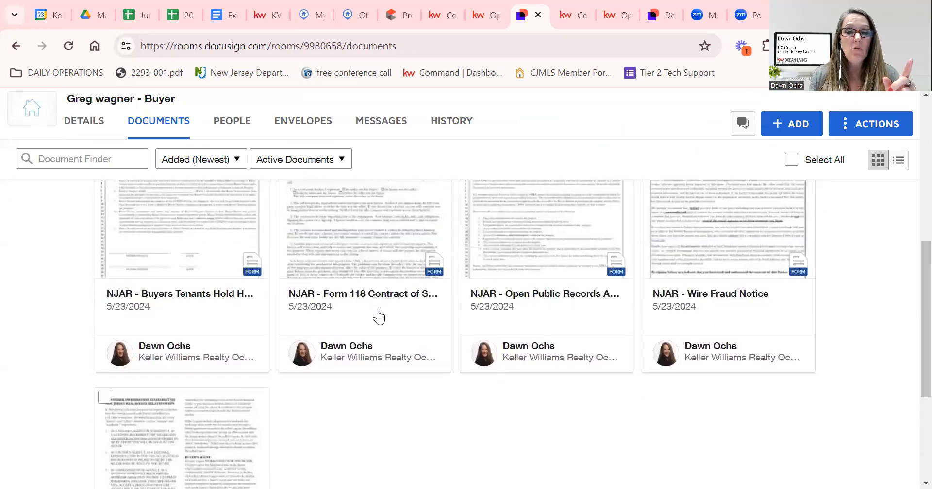
scroll(352, 261, "up", 1)
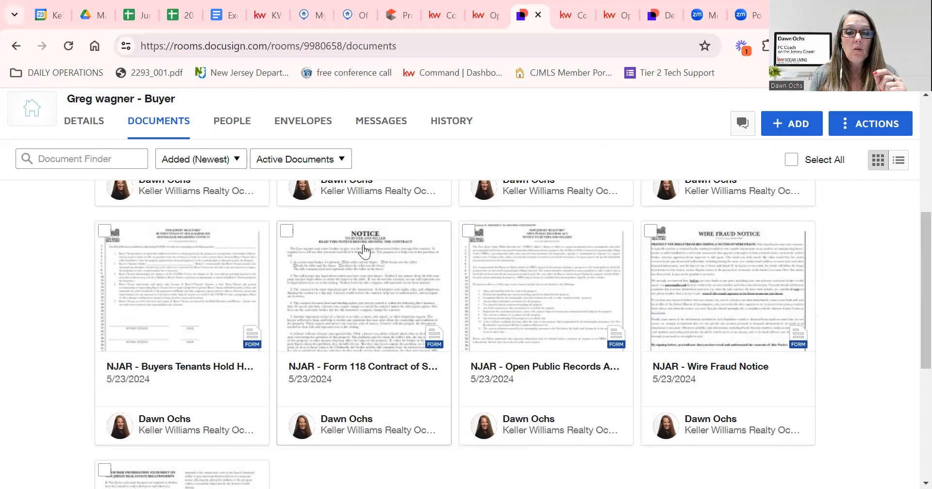
right_click(381, 251)
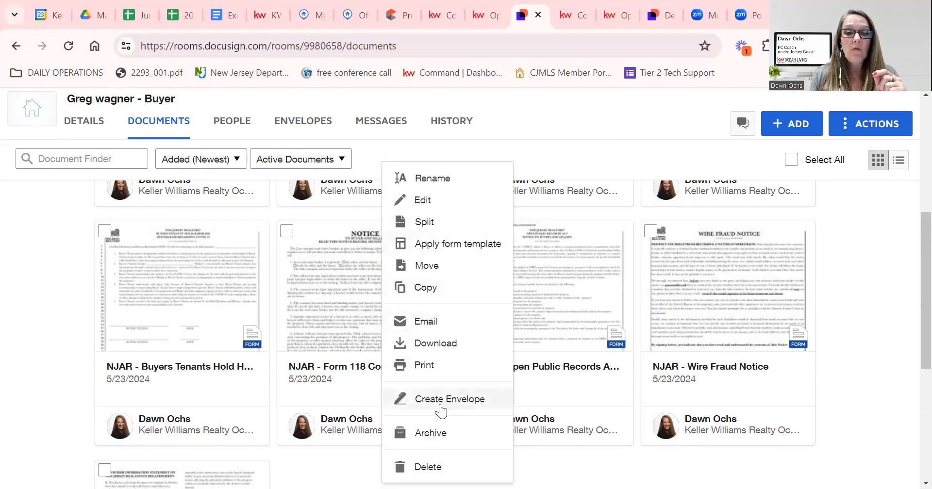
left_click(356, 284)
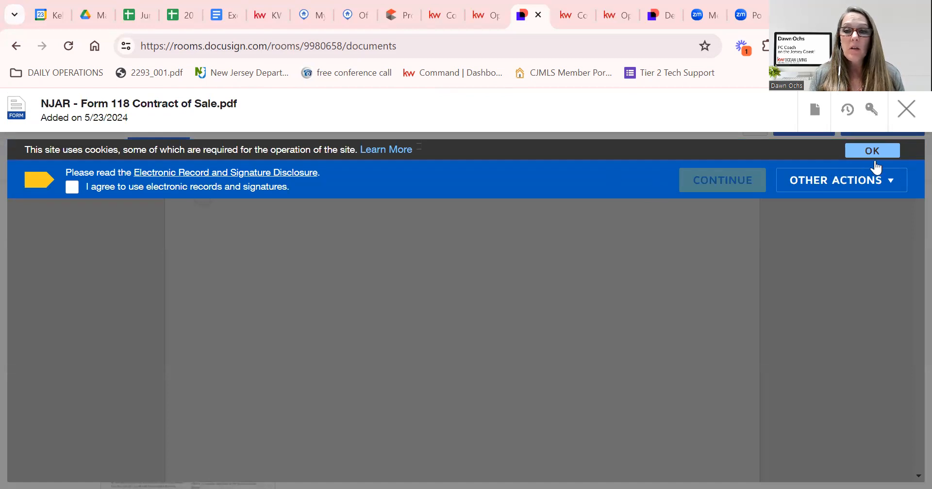
left_click(874, 154)
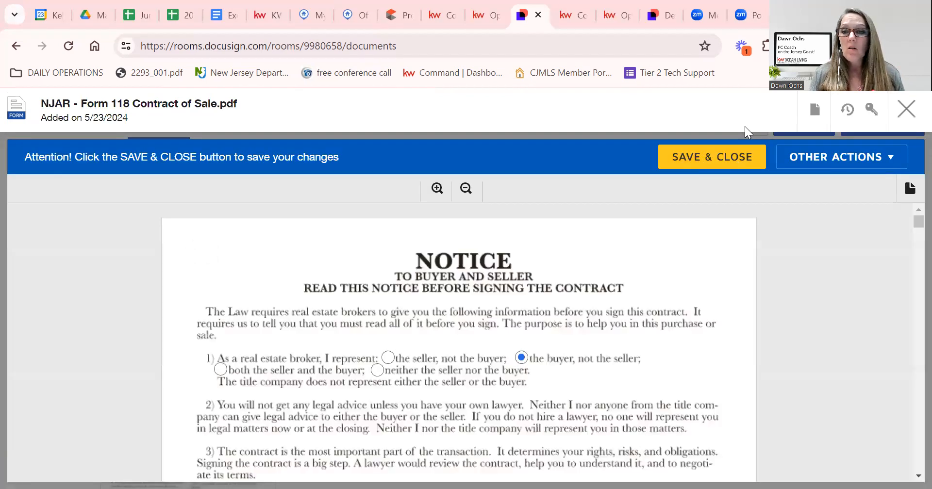
left_click(697, 156)
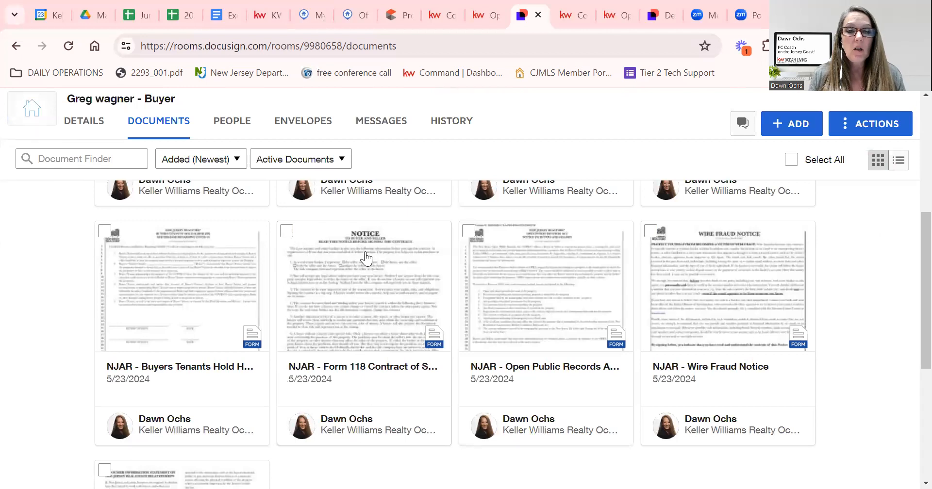
right_click(380, 252)
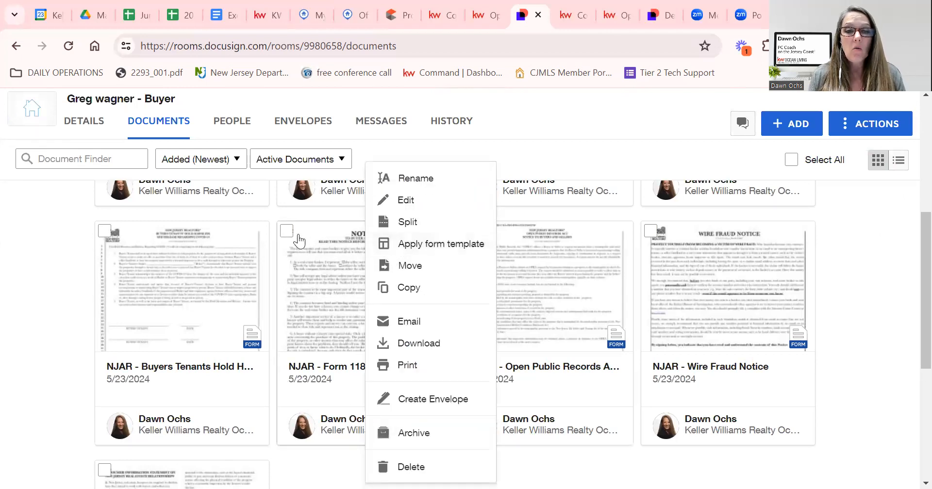
Select the Form 118 card and create an envelope addressed to Buyer Agent and Buyer One.
left_click(287, 232)
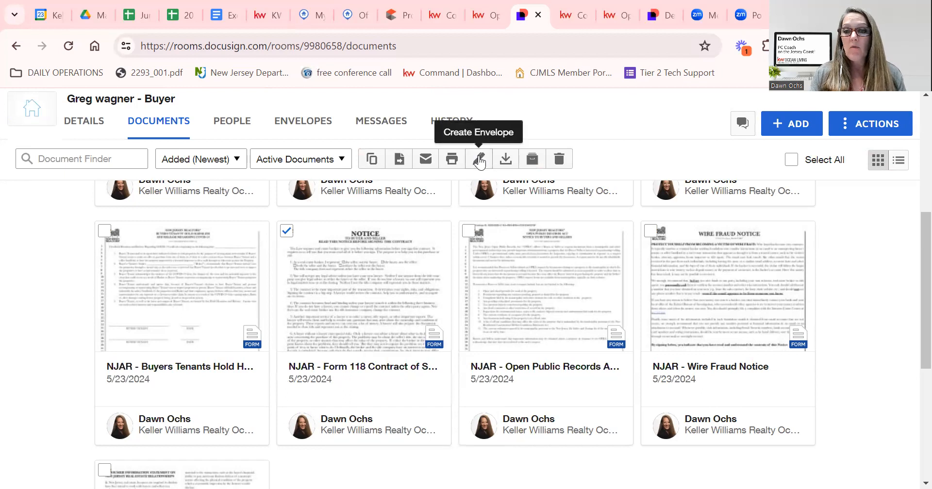
left_click(480, 162)
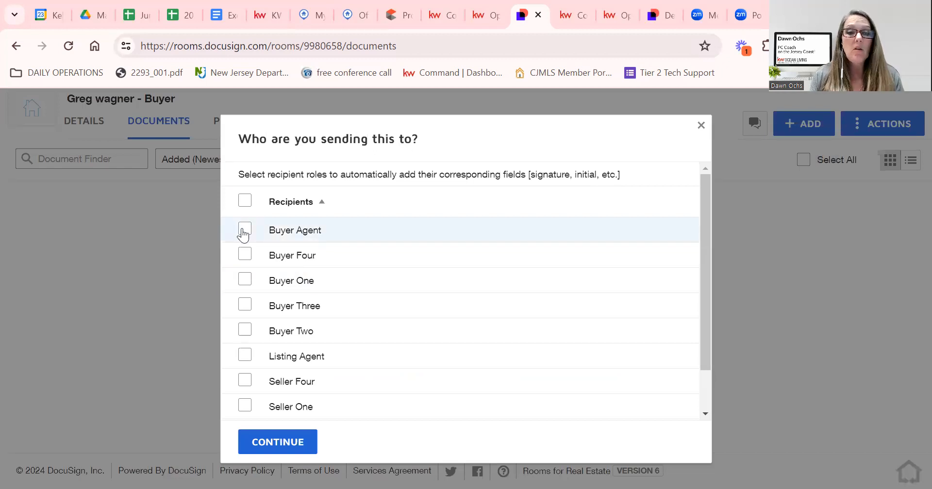
left_click(245, 233)
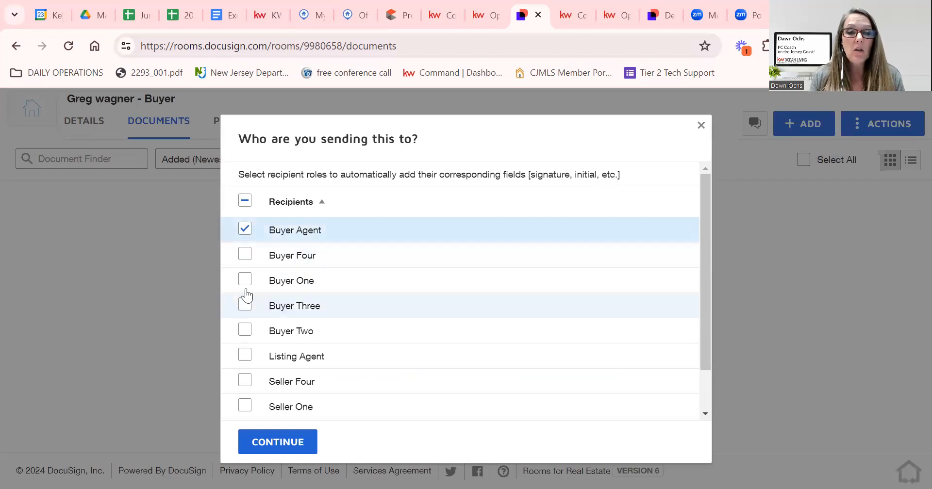
left_click(246, 281)
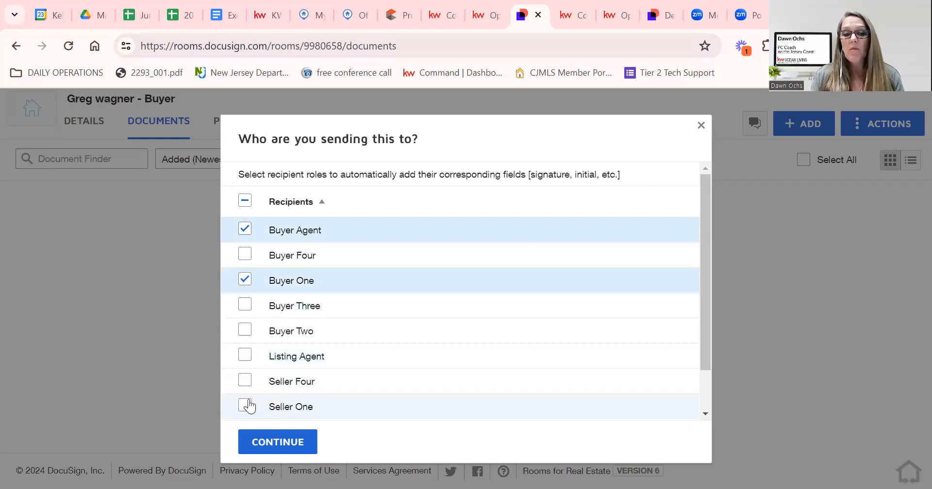
left_click(272, 433)
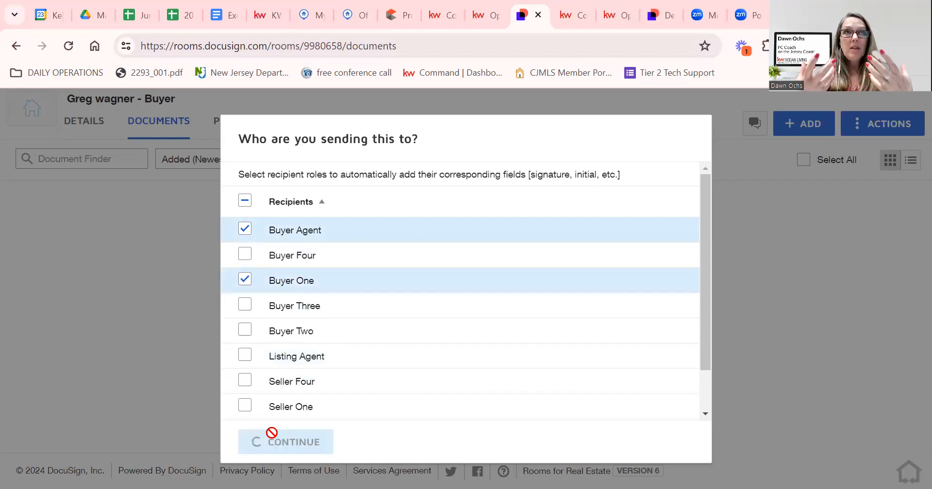
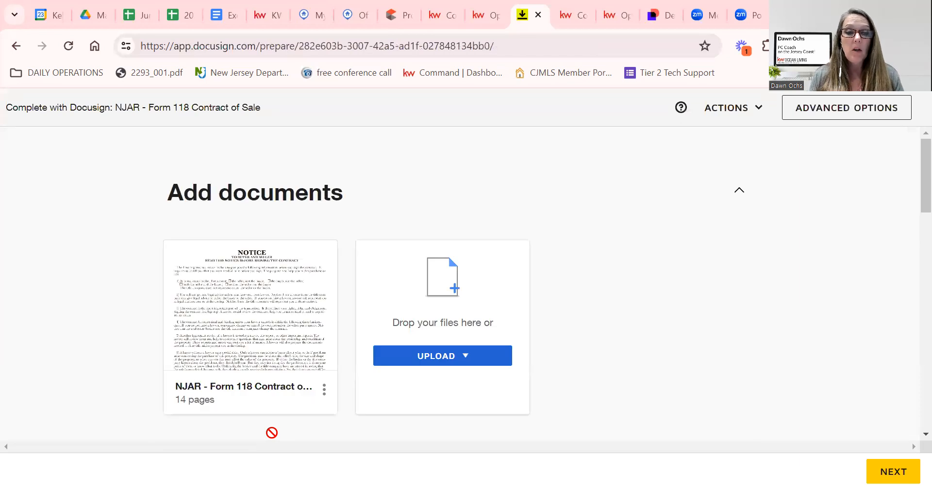
Change the Buyer Agent's signing order number to 2.
scroll(598, 341, "down", 5)
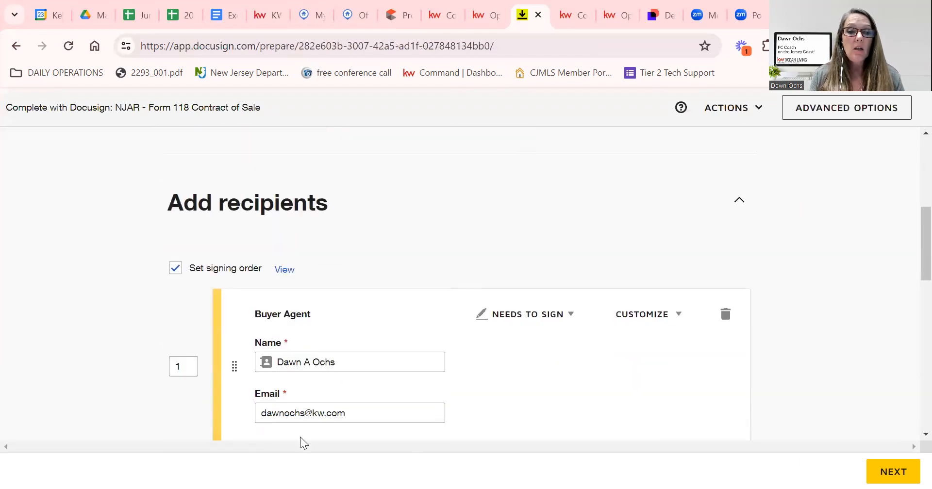
scroll(490, 371, "down", 4)
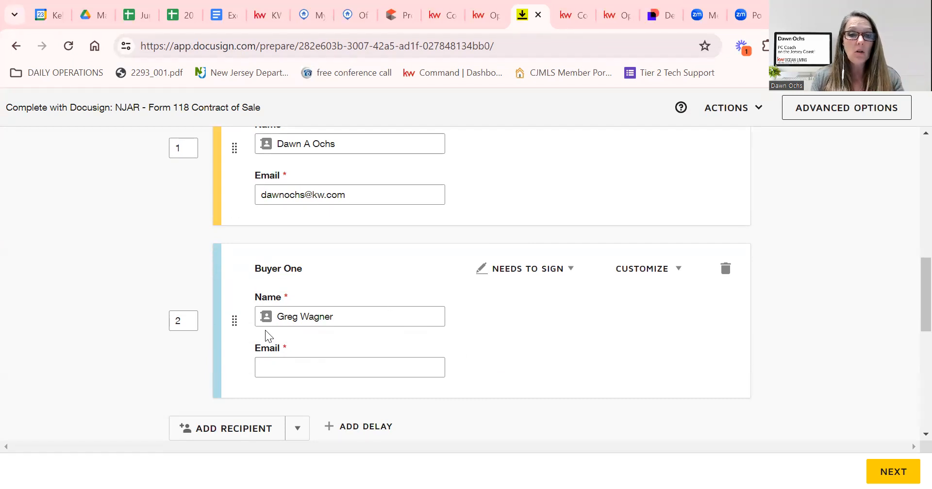
left_click(188, 146)
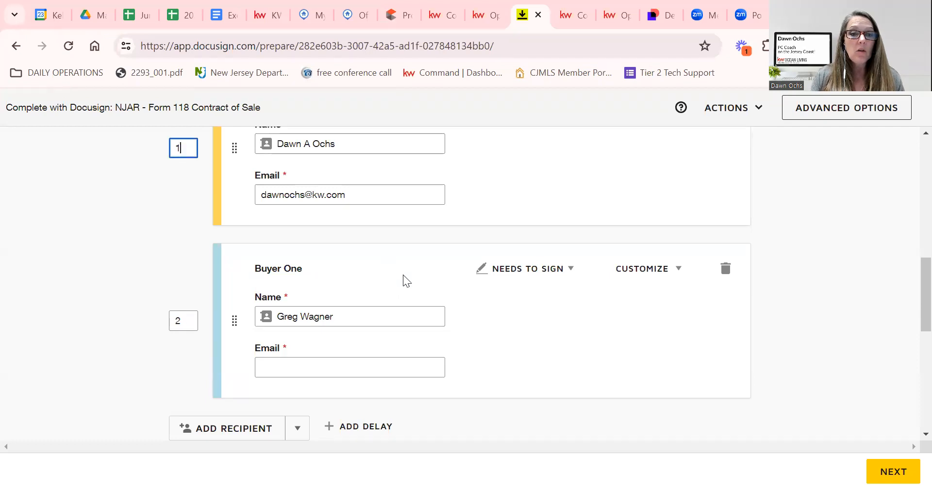
scroll(499, 300, "up", 2)
scroll(314, 283, "up", 2)
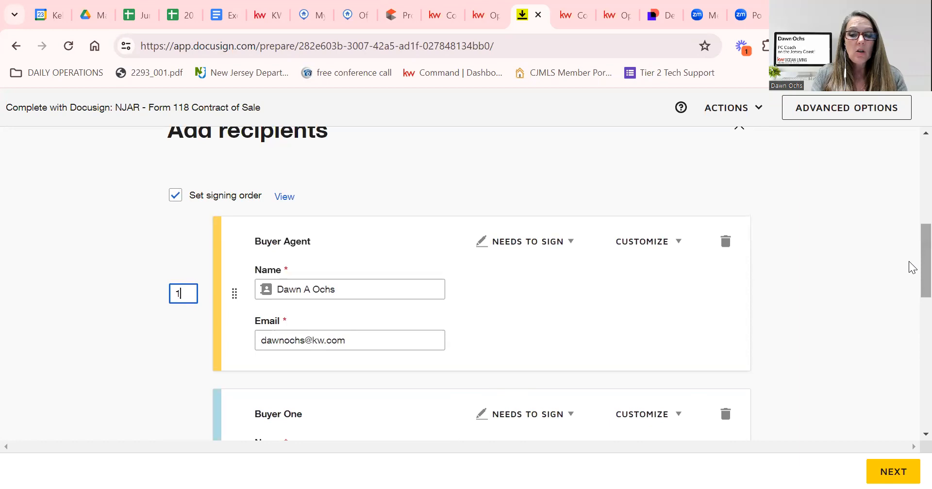
key("Tab")
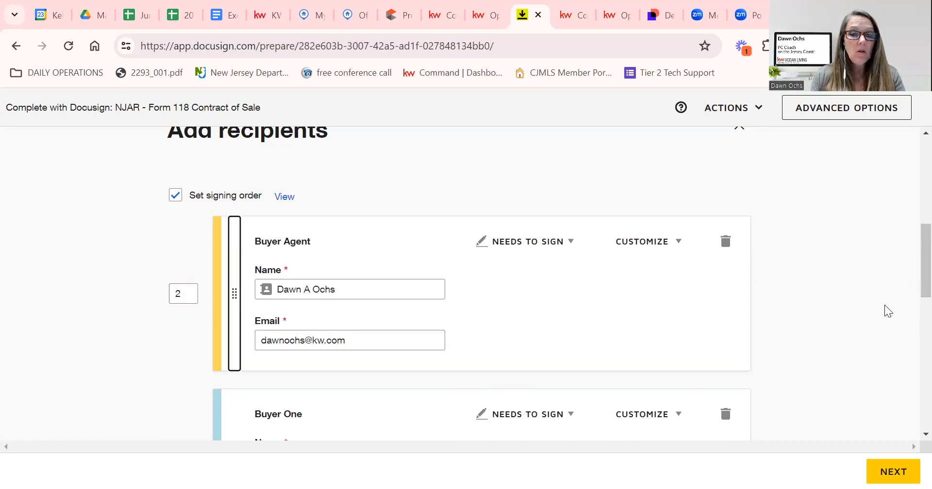
Set Buyer One's signing order to 1 and apply, so Buyer One signs first.
scroll(776, 316, "down", 4)
left_click(185, 250)
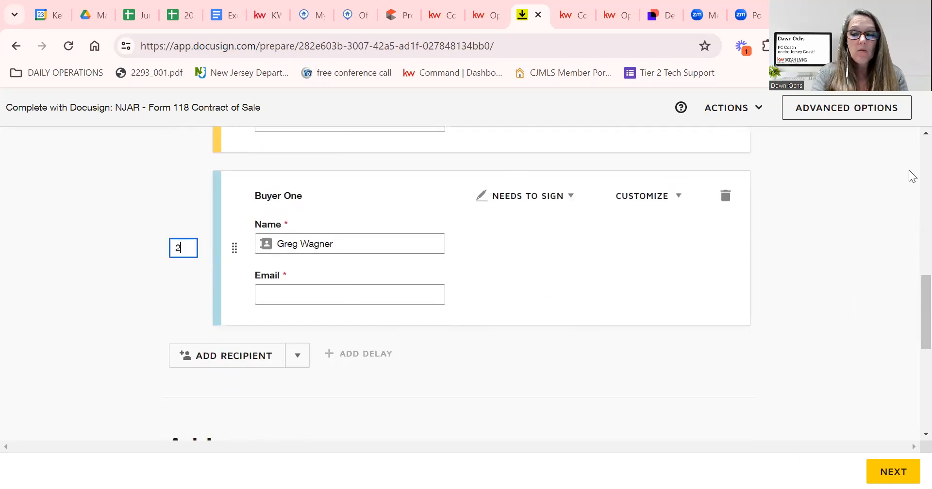
type("1")
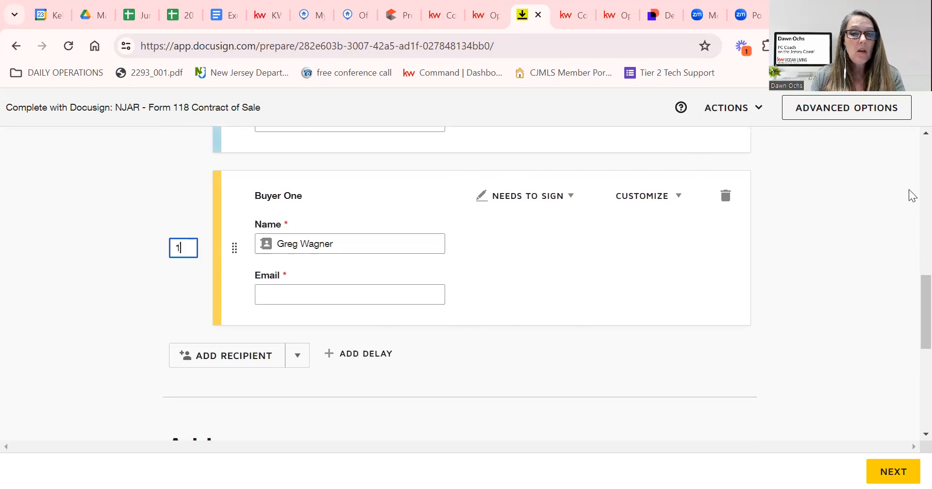
left_click(909, 190)
scroll(862, 218, "up", 3)
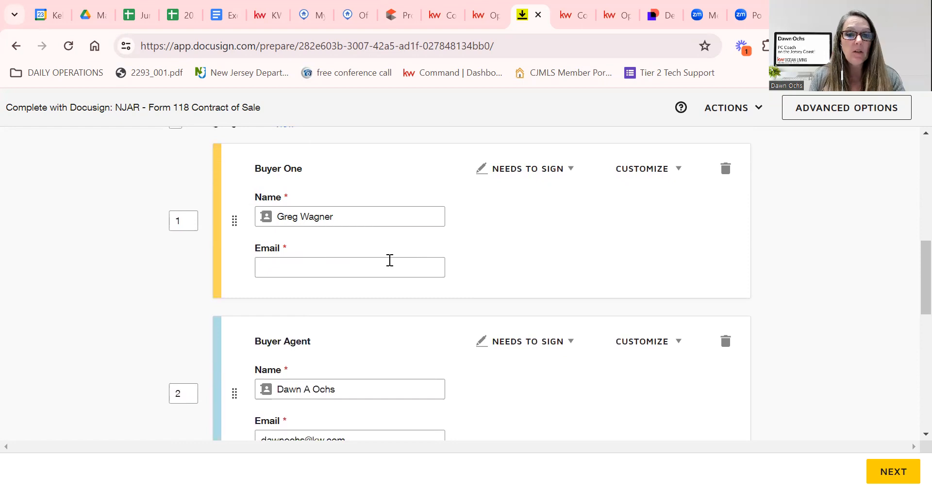
scroll(390, 260, "down", 2)
scroll(462, 371, "down", 4)
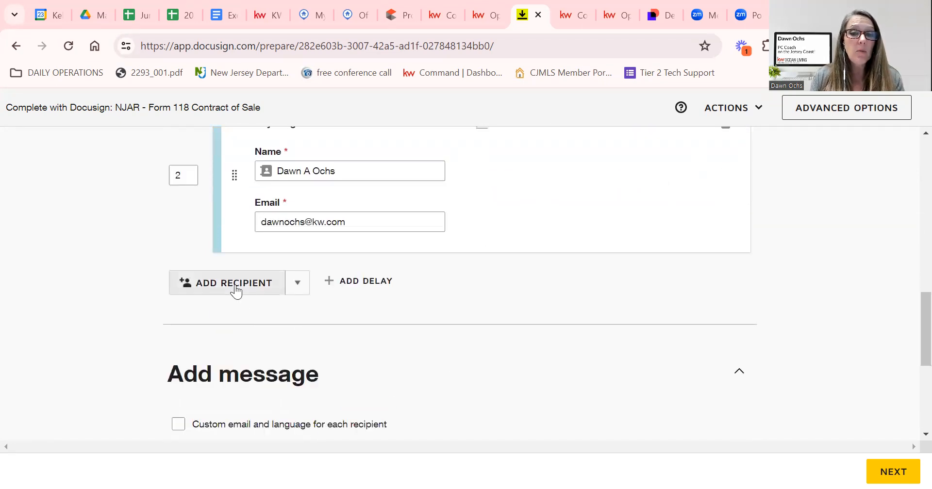
scroll(508, 349, "down", 5)
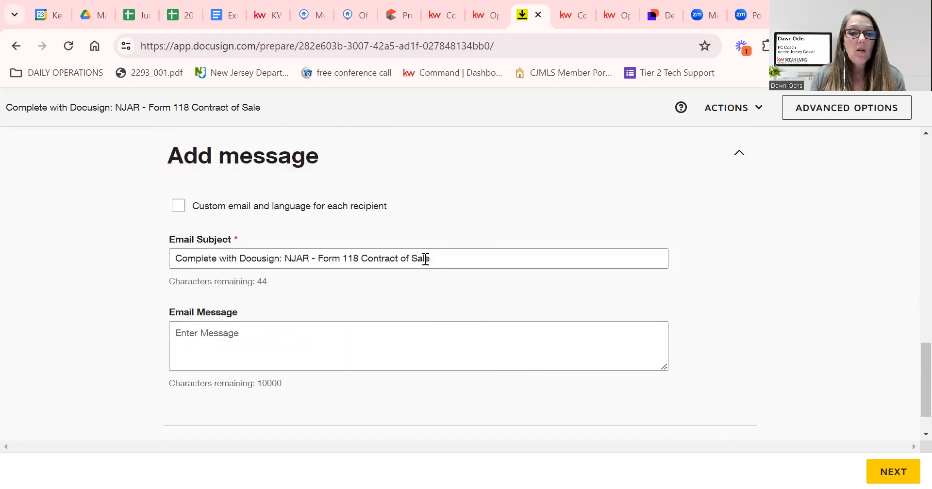
left_click_drag(460, 261, 117, 270)
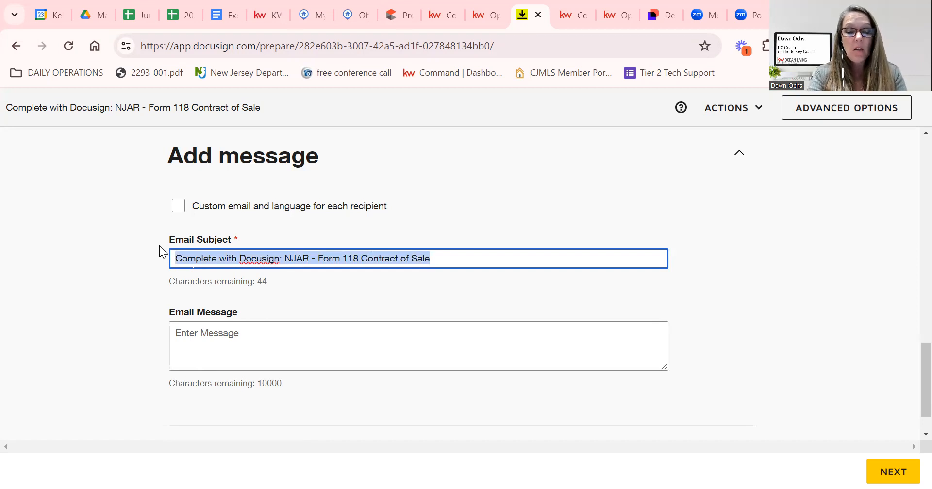
type("Offer fo")
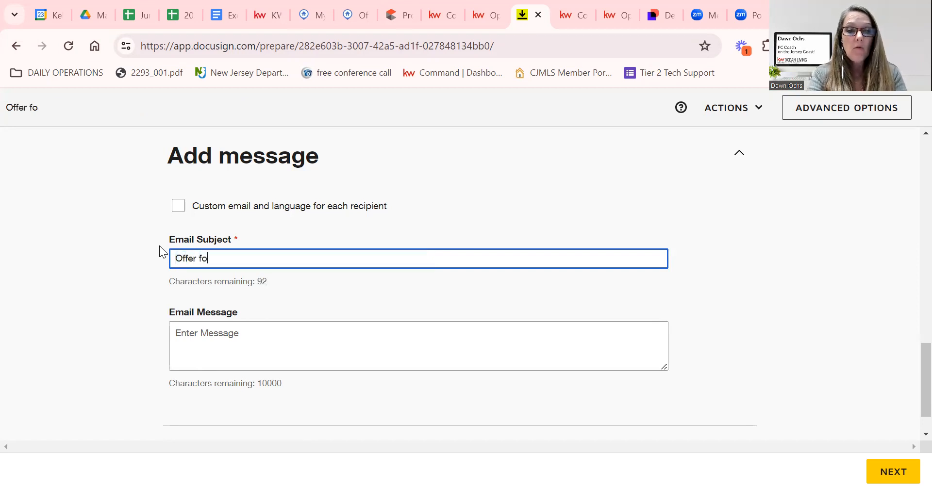
type("r your sin")
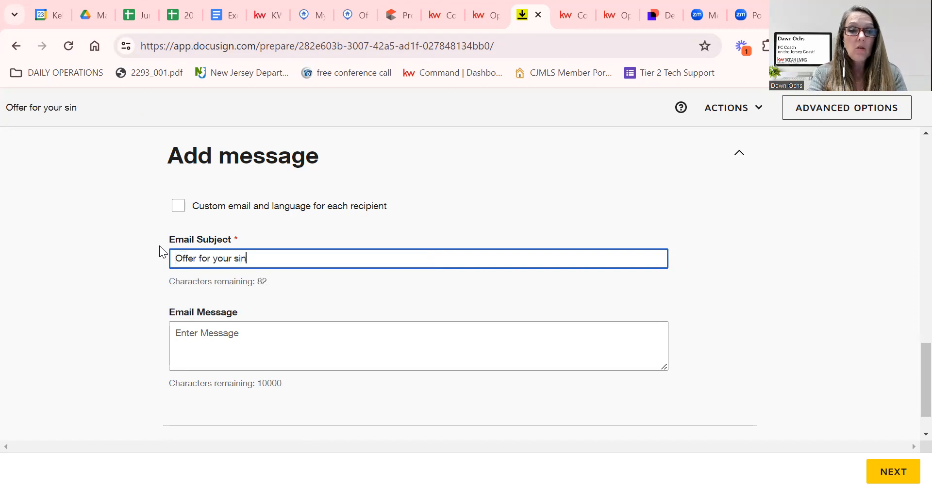
key("BackSpace")
type("gnatures")
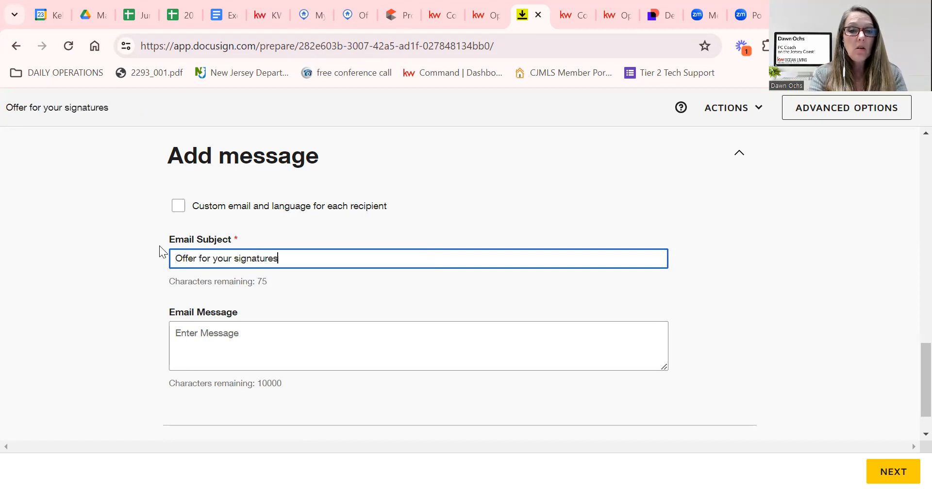
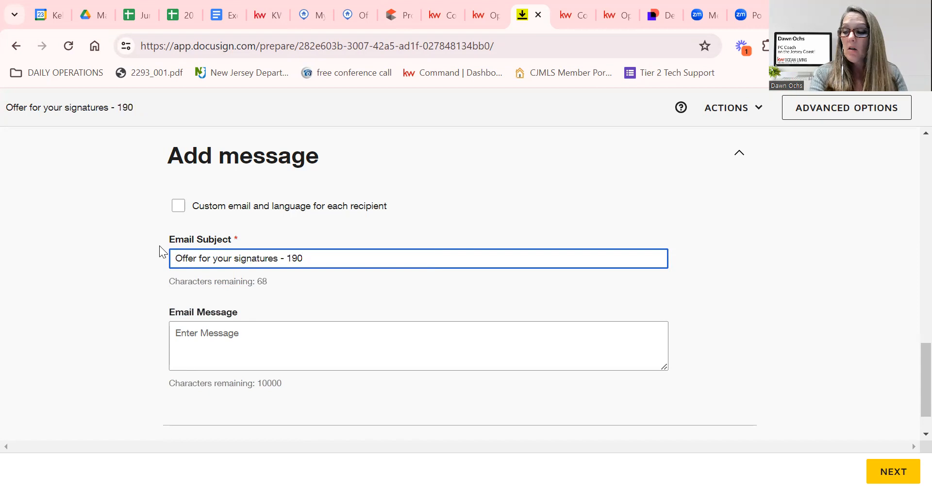
key("Tab")
type("Hi Greg,  Please review an")
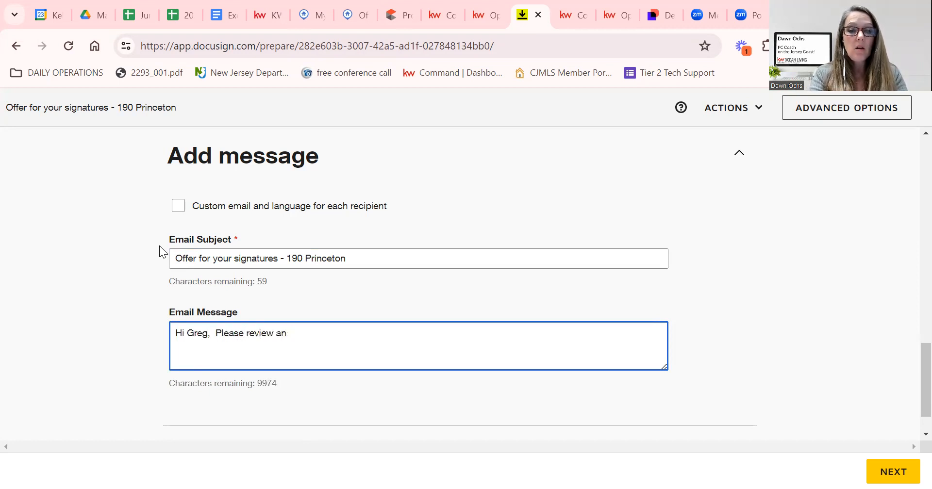
type("d sign where indicated.  Thanks, Dawn")
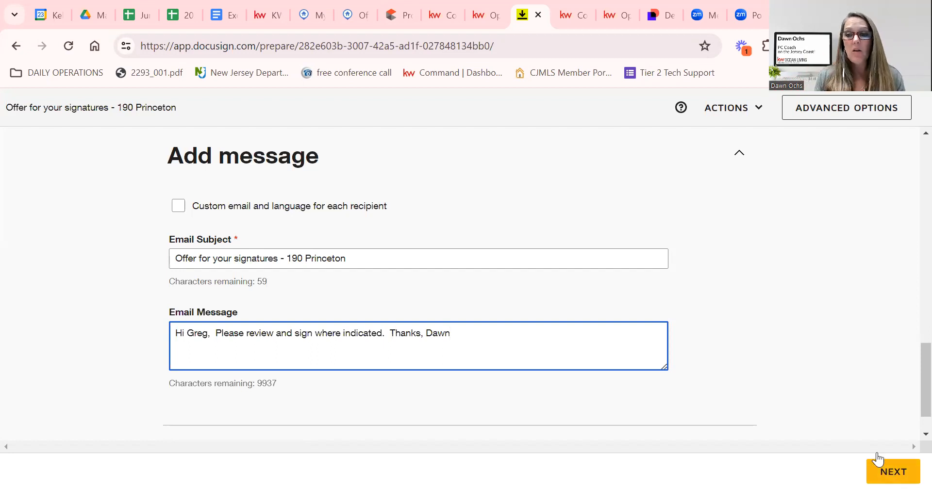
left_click(887, 473)
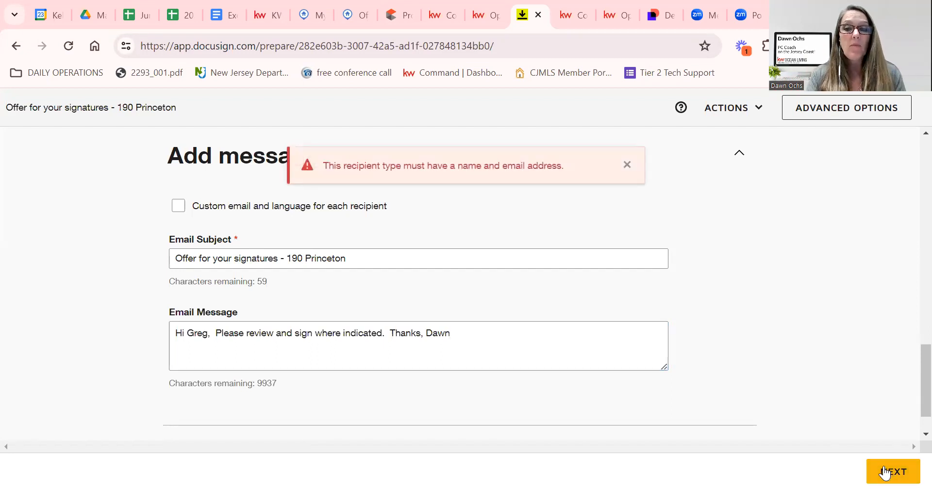
Enter Buyer One's missing email address and continue to field placement.
scroll(486, 238, "up", 7)
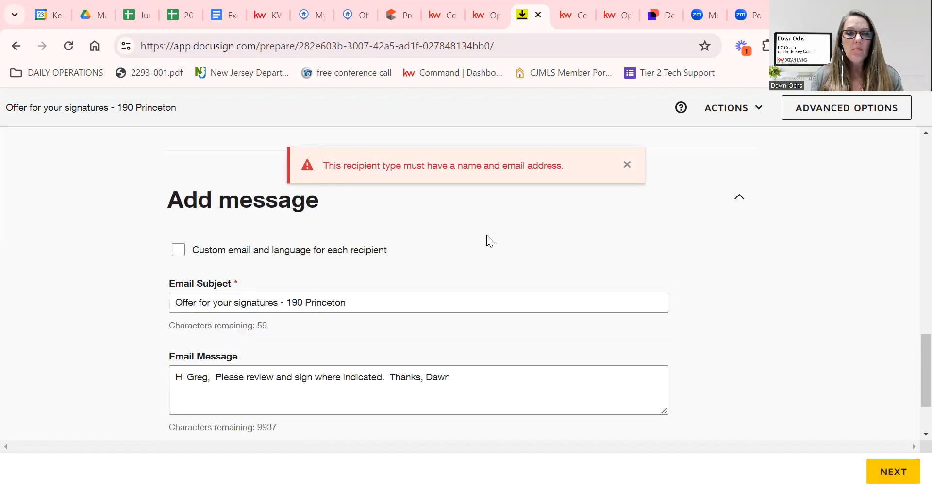
scroll(484, 274, "up", 2)
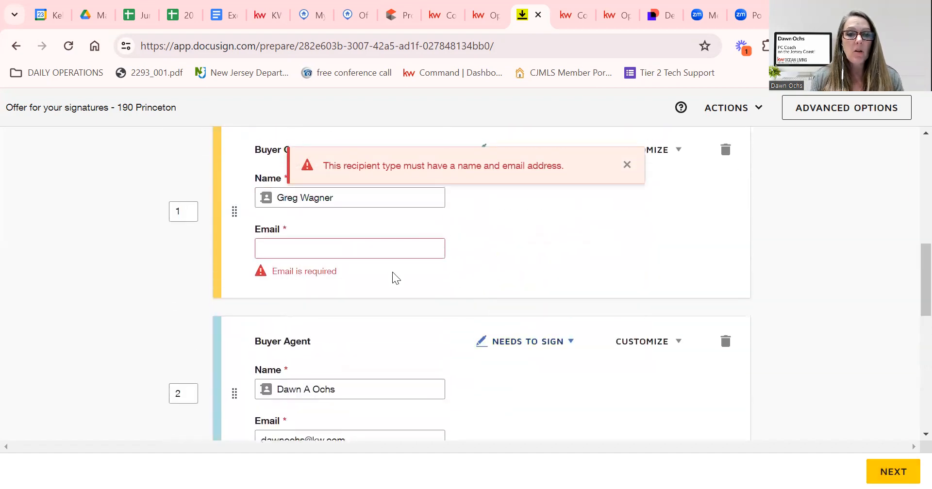
left_click(293, 249)
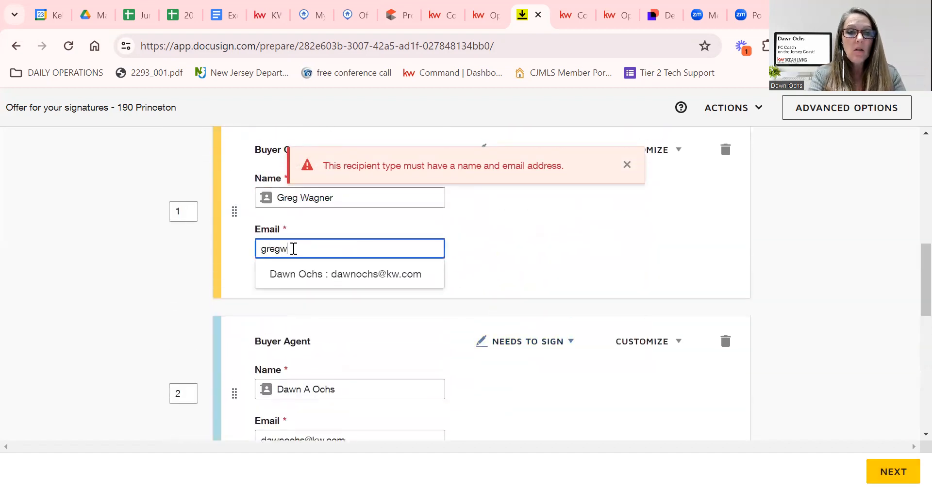
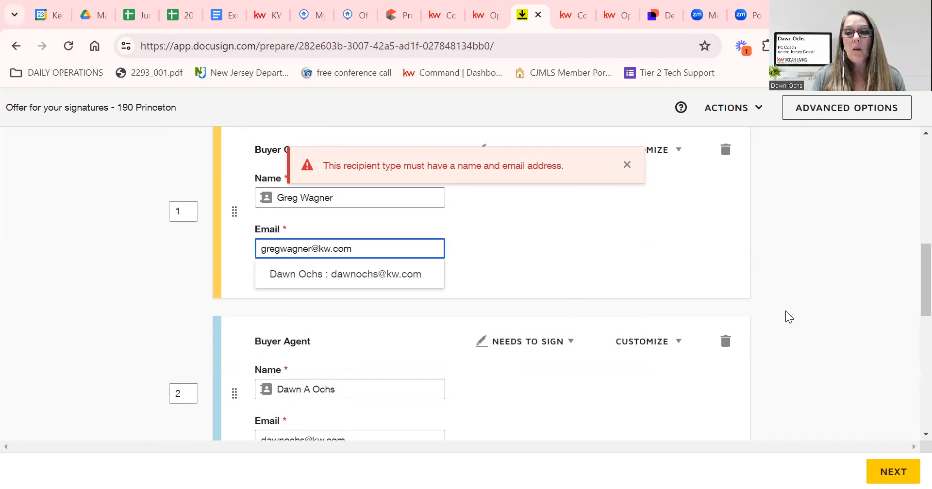
left_click(785, 310)
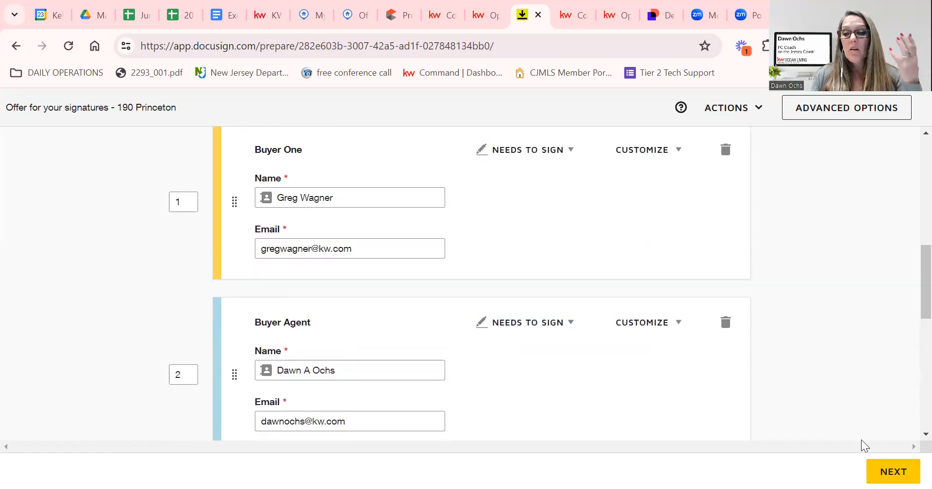
left_click(876, 468)
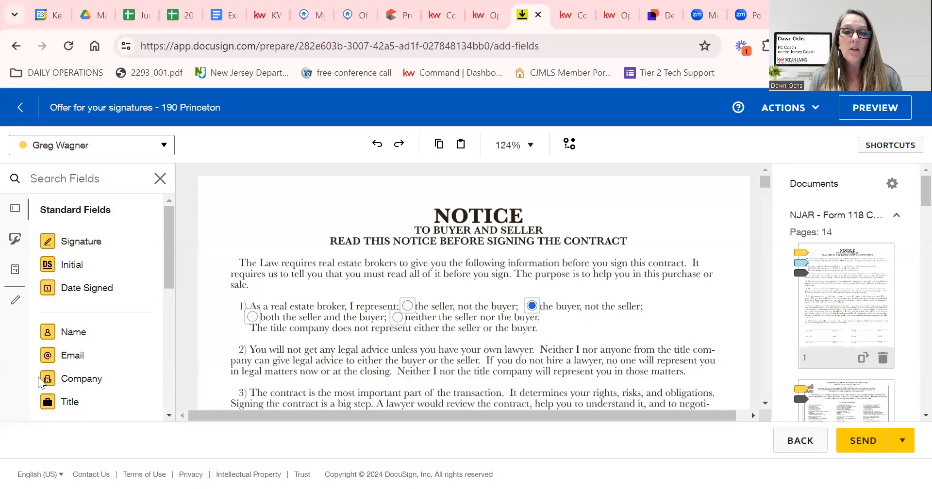
Select the Buyer's Attorney option in the initial-deposit payee radio group and open its routing rules.
scroll(435, 339, "down", 3)
scroll(435, 338, "down", 10)
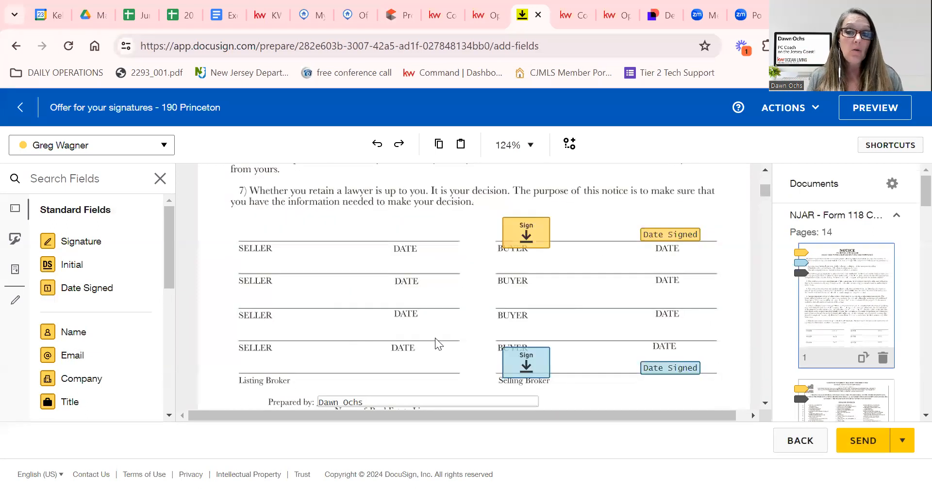
scroll(424, 340, "down", 3)
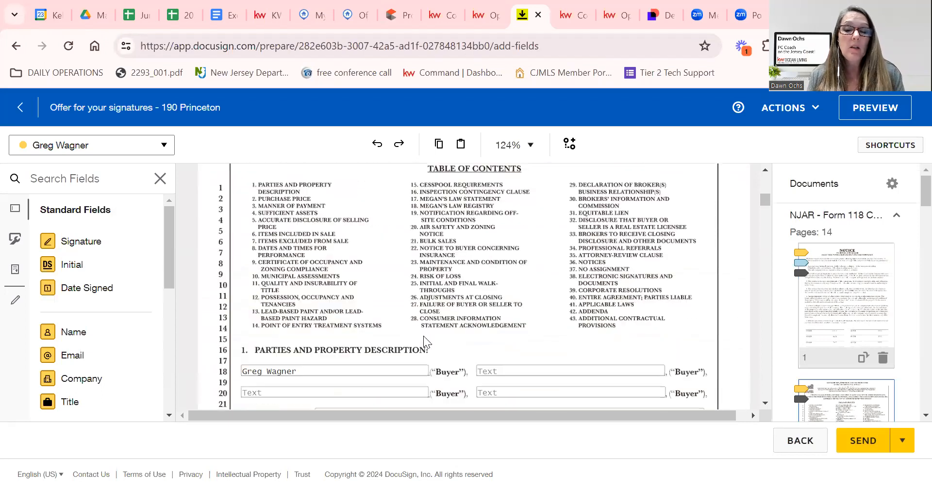
scroll(424, 336, "down", 5)
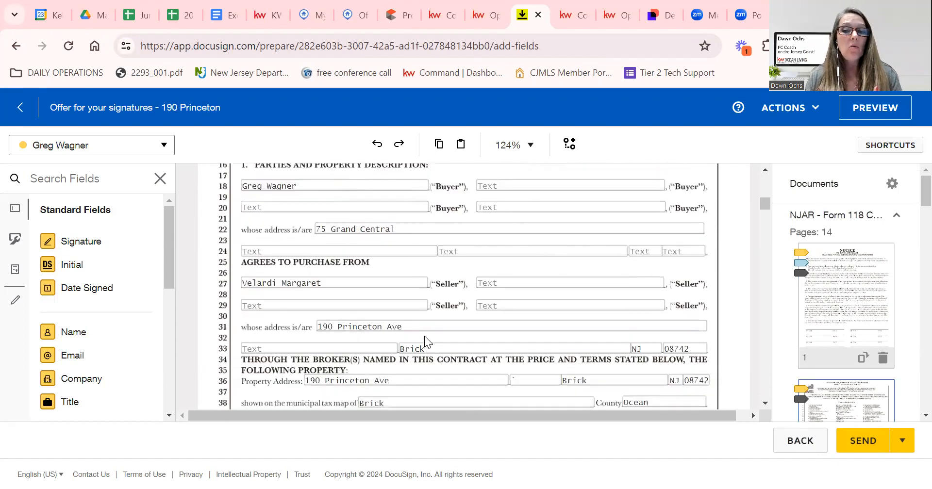
scroll(424, 336, "down", 2)
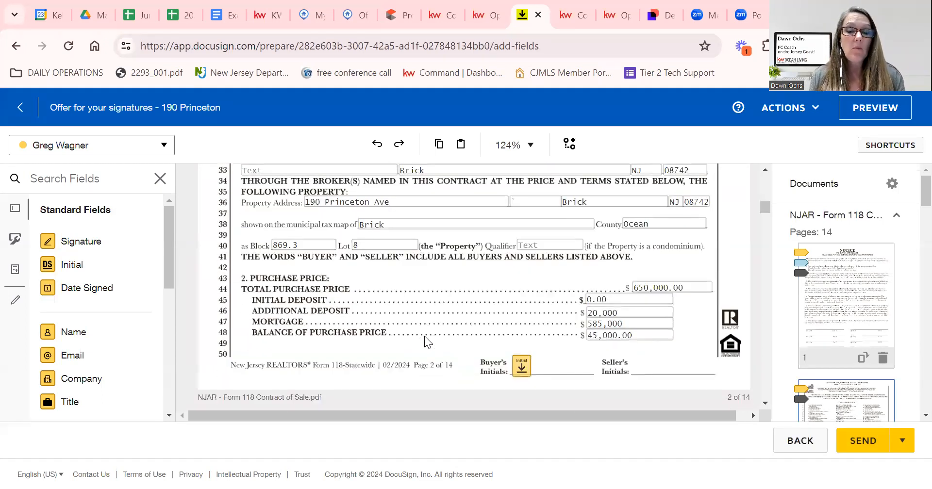
scroll(425, 342, "down", 4)
scroll(425, 340, "down", 1)
scroll(425, 340, "up", 1)
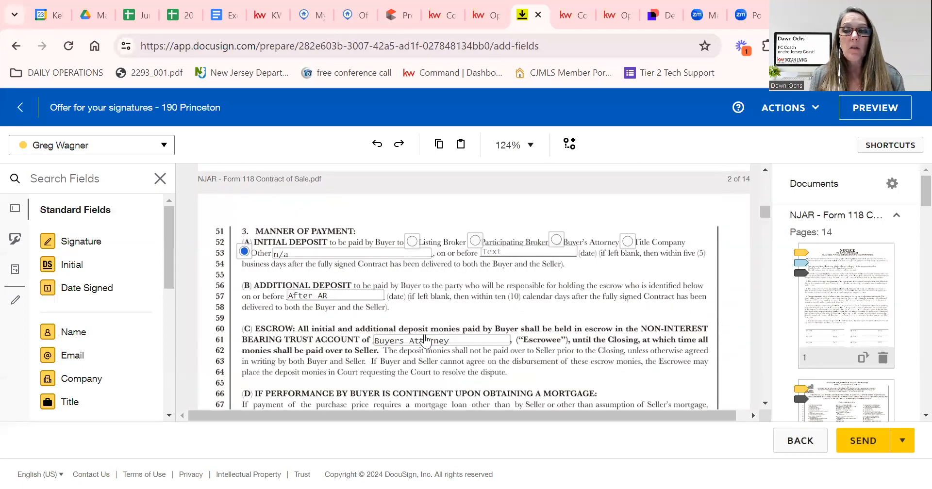
scroll(377, 346, "up", 1)
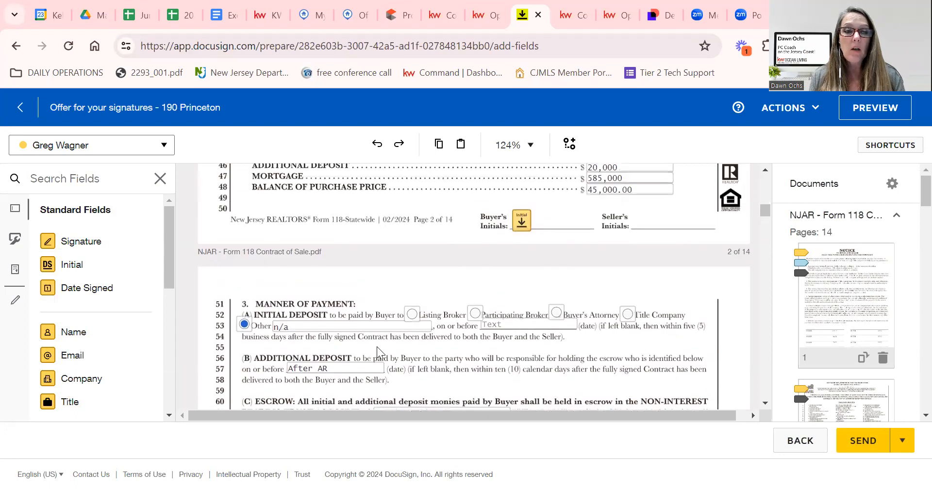
scroll(417, 353, "up", 1)
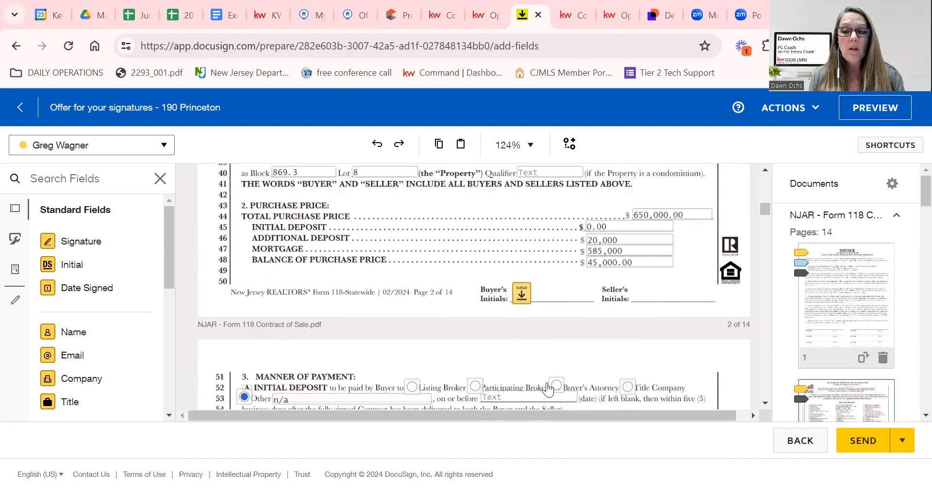
left_click(549, 387)
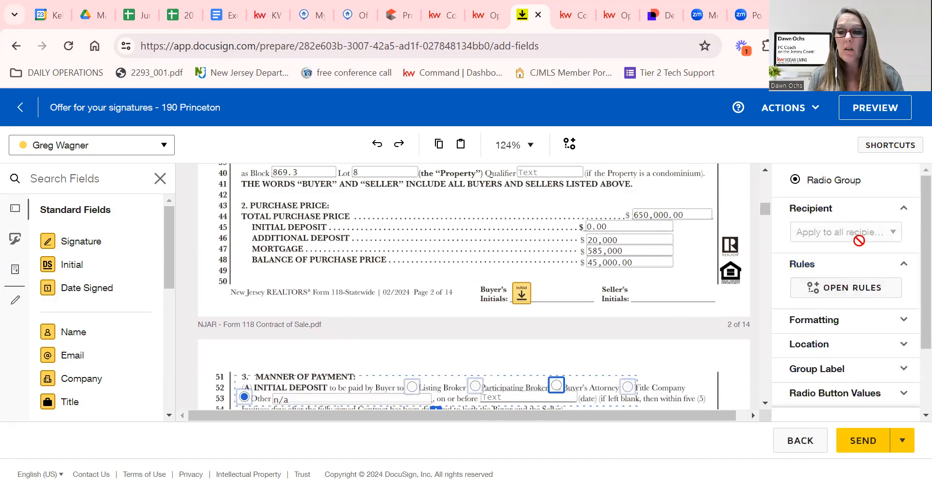
left_click(884, 288)
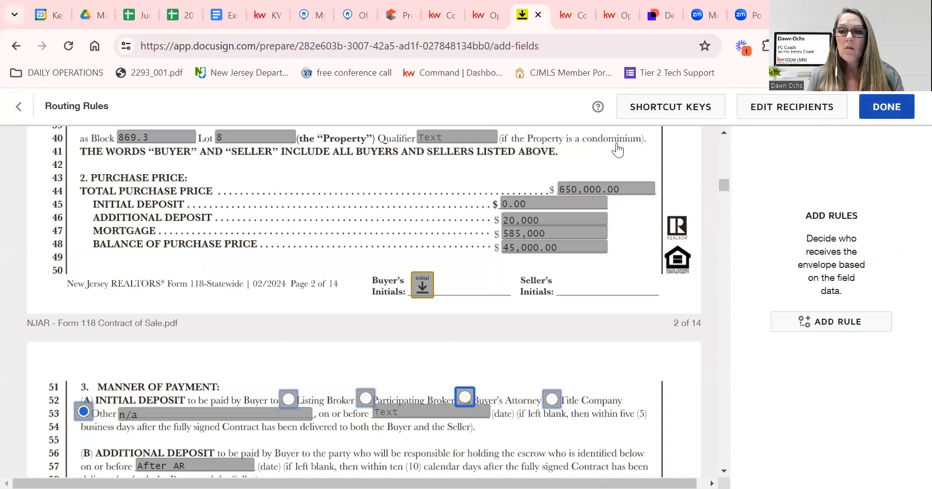
Leave Routing Rules without adding any rules.
left_click(886, 108)
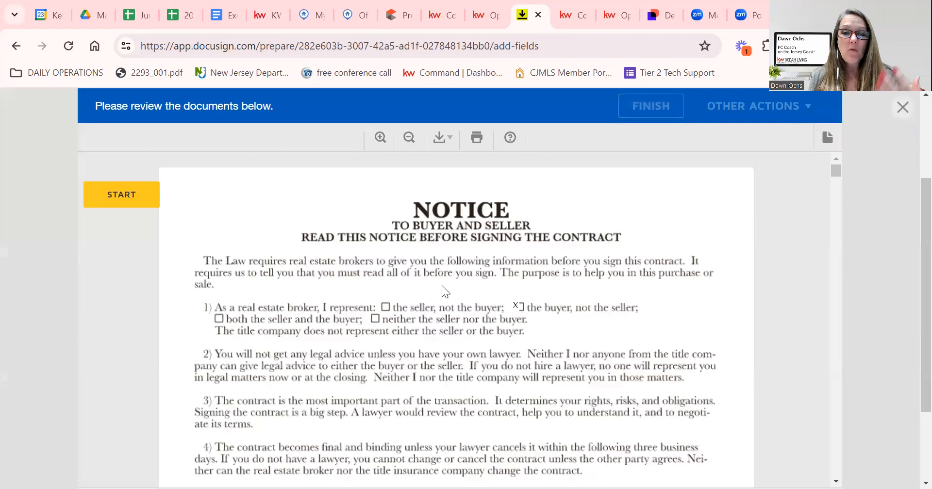
Scroll through the signer preview pages, then close the preview.
scroll(442, 289, "down", 5)
scroll(447, 311, "down", 20)
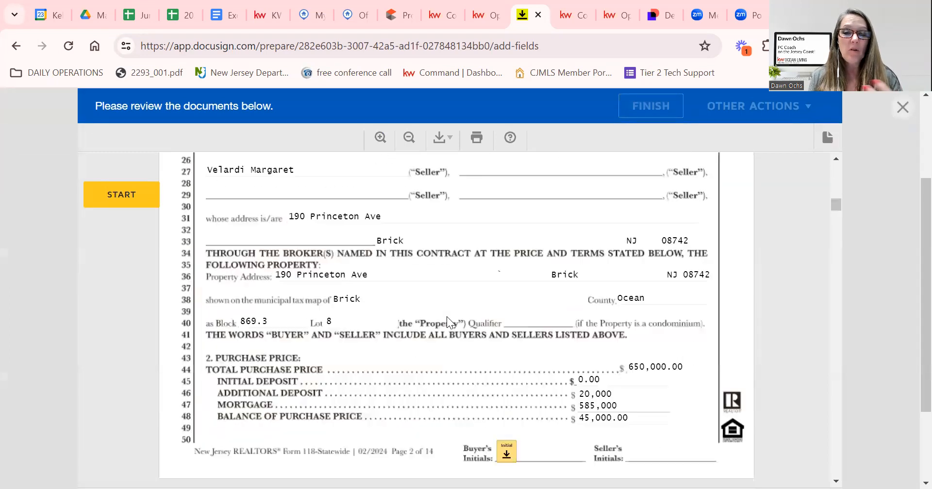
scroll(452, 317, "down", 12)
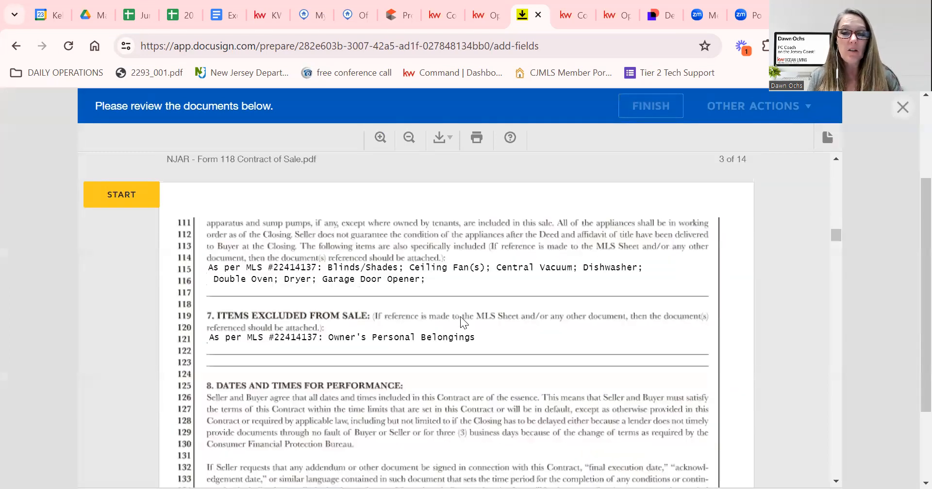
scroll(461, 319, "down", 10)
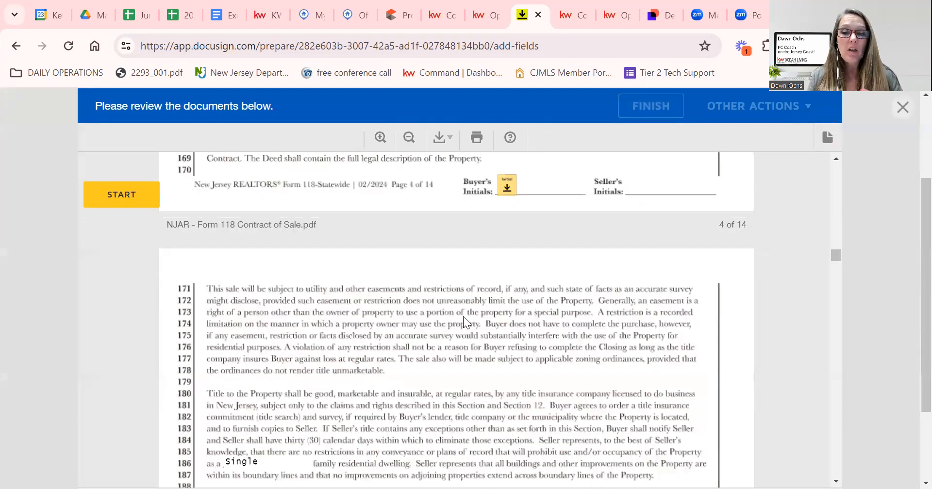
scroll(530, 298, "down", 4)
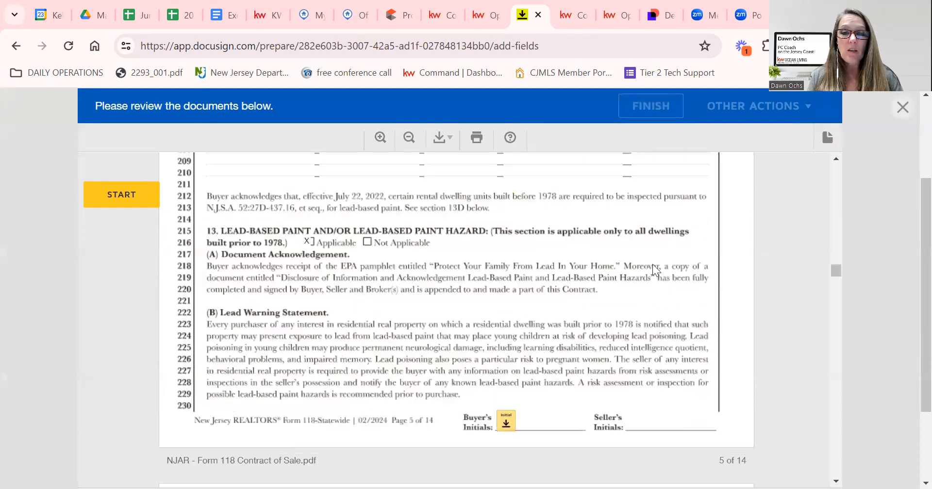
left_click(902, 107)
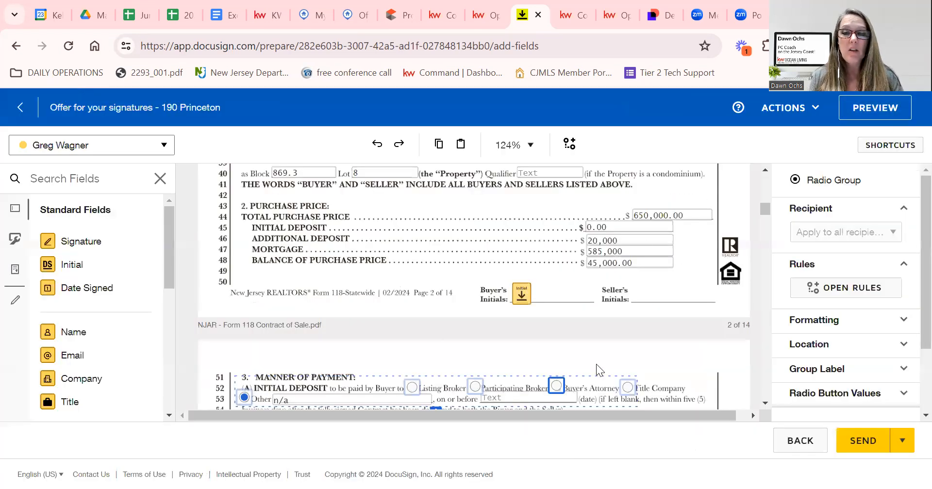
scroll(568, 347, "down", 8)
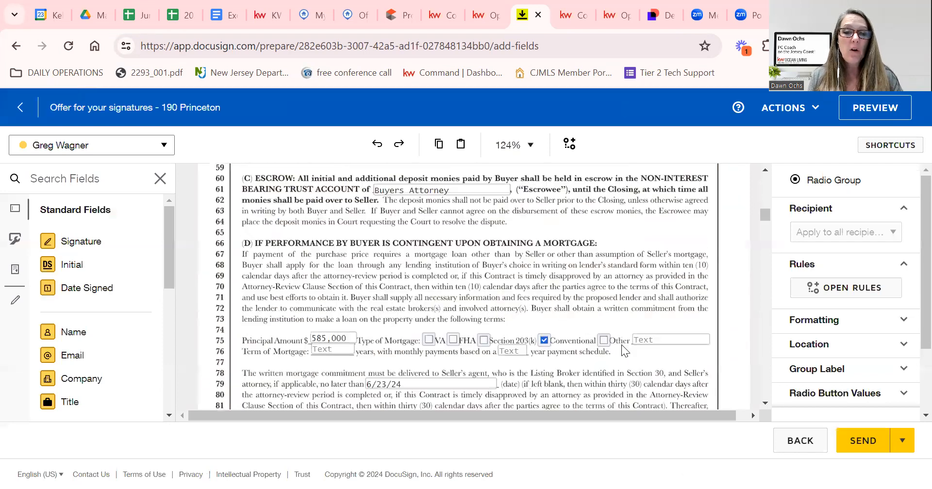
scroll(621, 344, "down", 10)
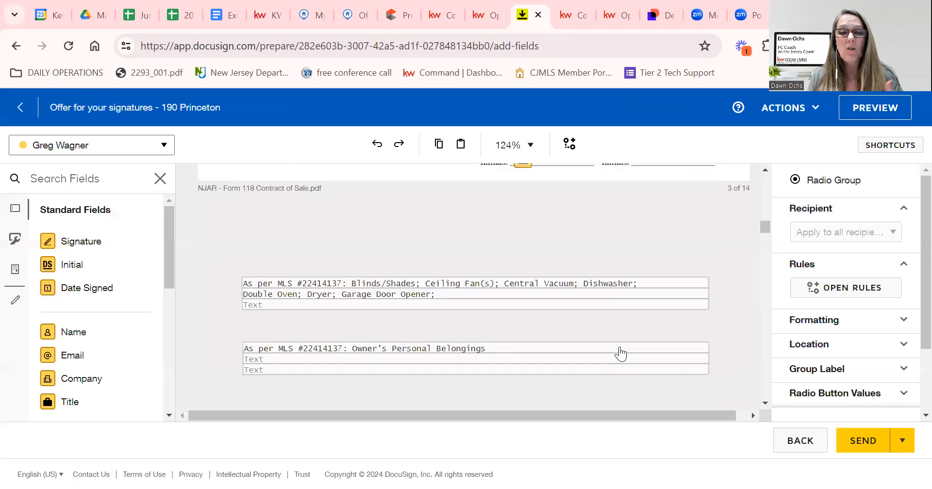
scroll(618, 347, "down", 15)
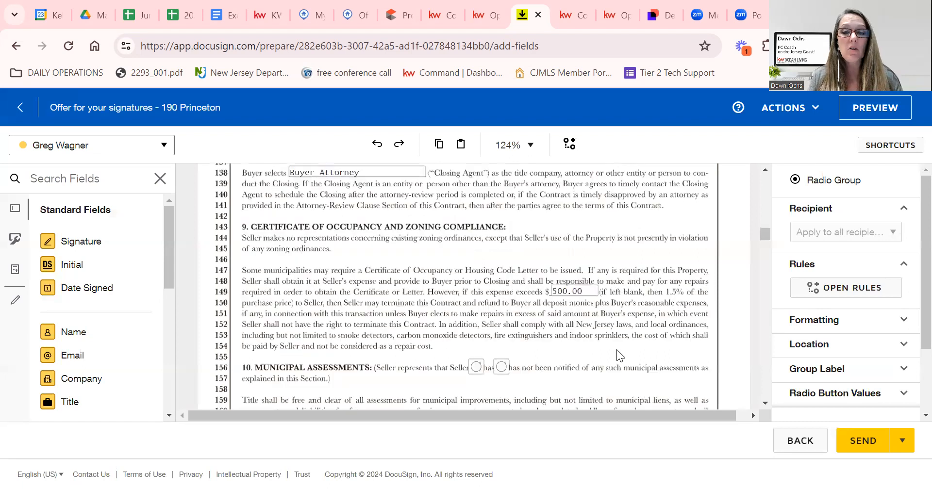
scroll(614, 350, "down", 15)
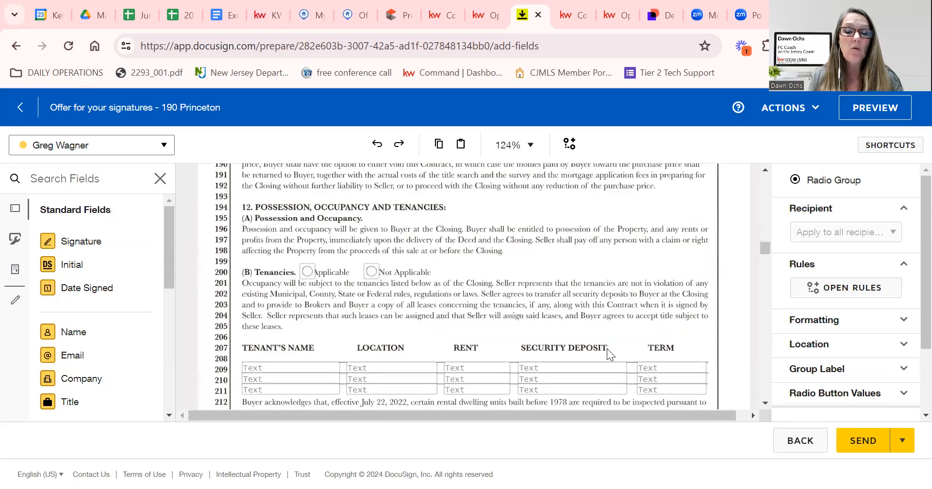
scroll(604, 349, "down", 10)
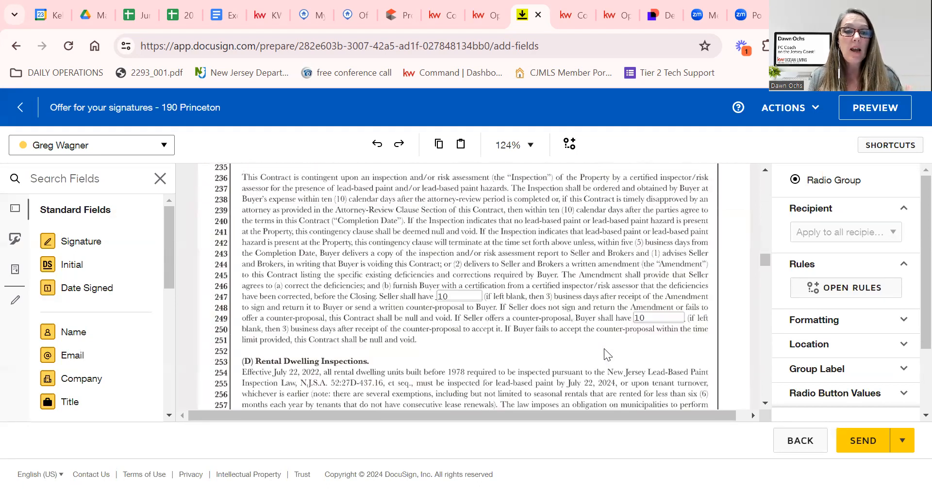
scroll(604, 348, "down", 3)
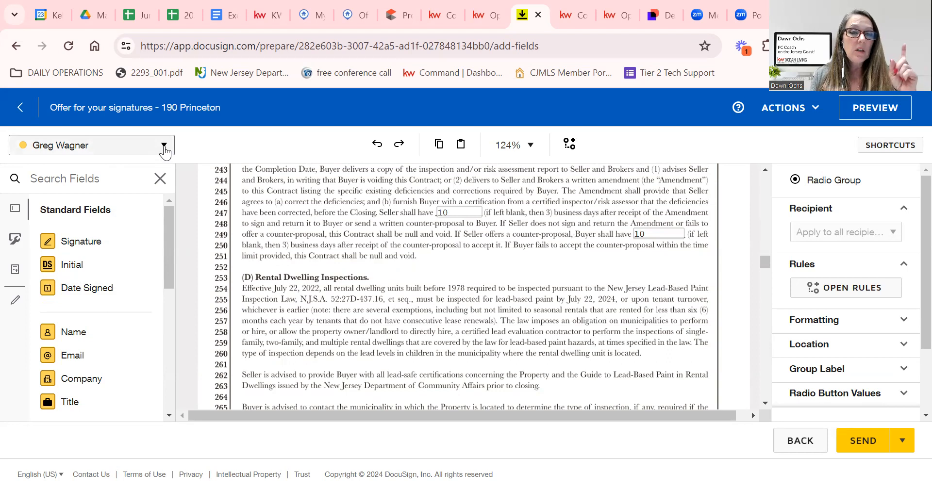
Place Buyer One's Signature field near line 253 on page 6.
left_click(165, 148)
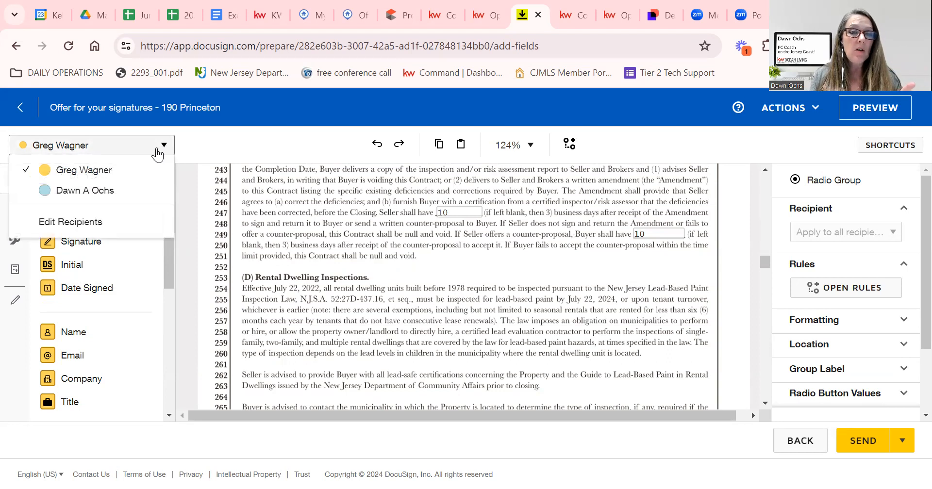
left_click(193, 151)
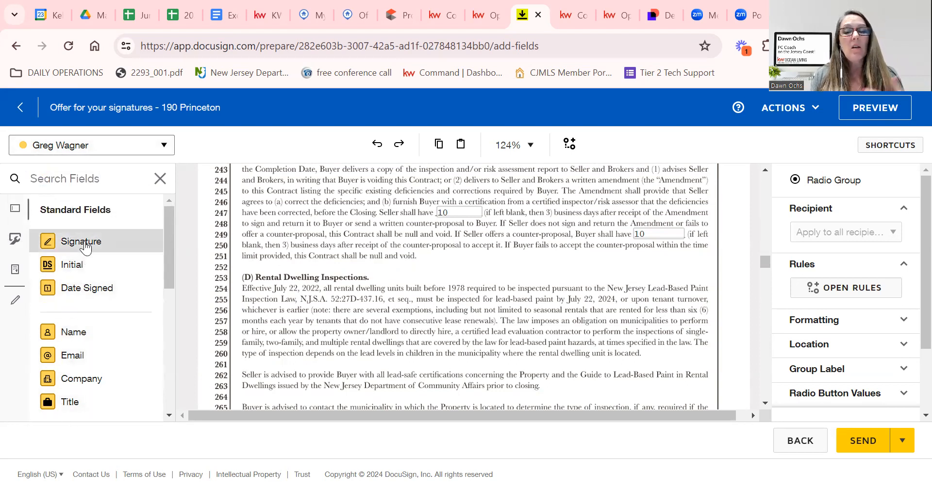
mouse_move(85, 248)
left_mouse_down()
mouse_move(528, 231)
mouse_move(612, 266)
left_mouse_up()
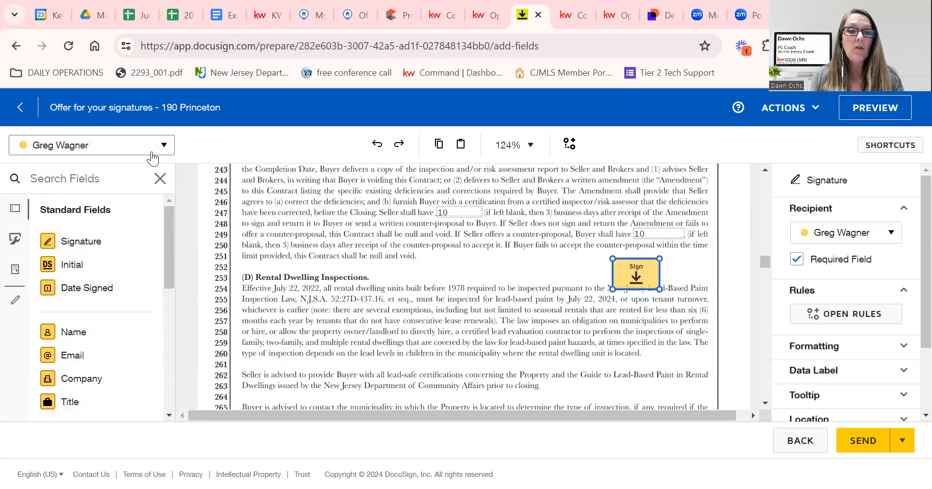
Add the Buyer Agent's Signature field beside the buyer's and send the envelope.
left_click(166, 151)
left_click(77, 189)
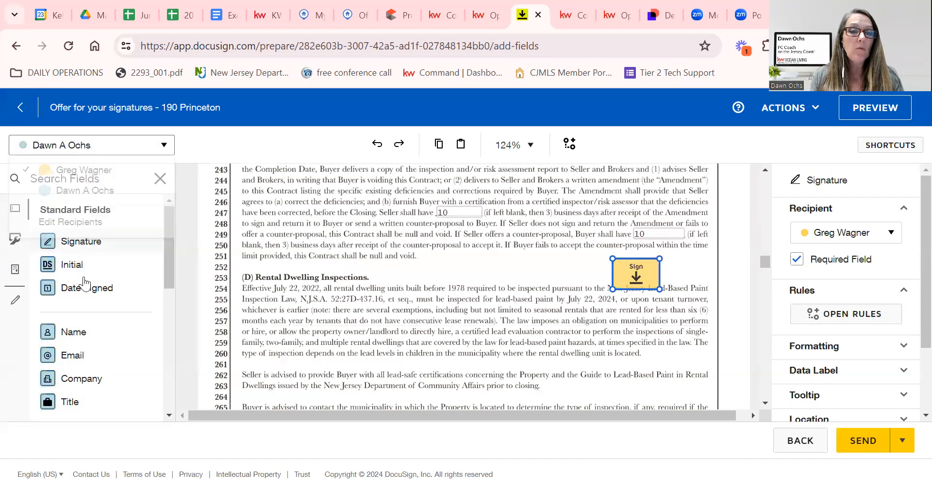
mouse_move(81, 245)
left_mouse_down()
mouse_move(515, 248)
mouse_move(550, 267)
left_mouse_up()
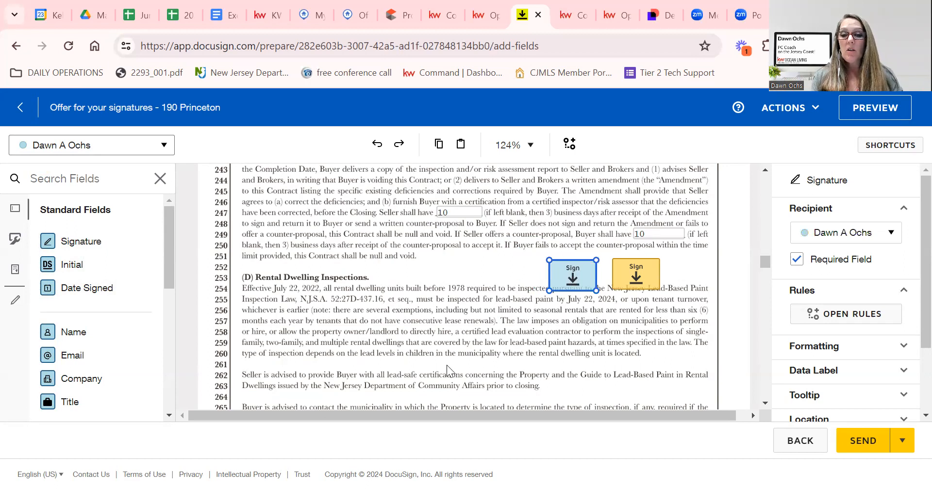
left_click(864, 439)
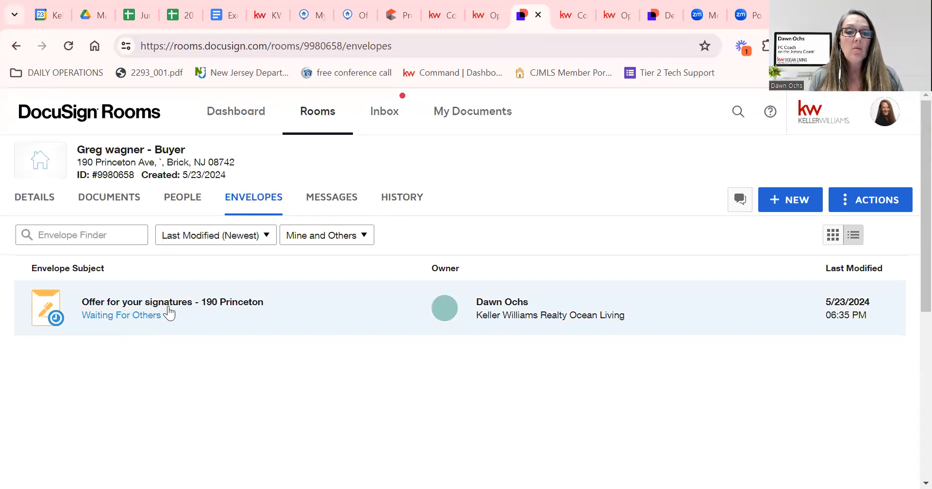
left_click(168, 306)
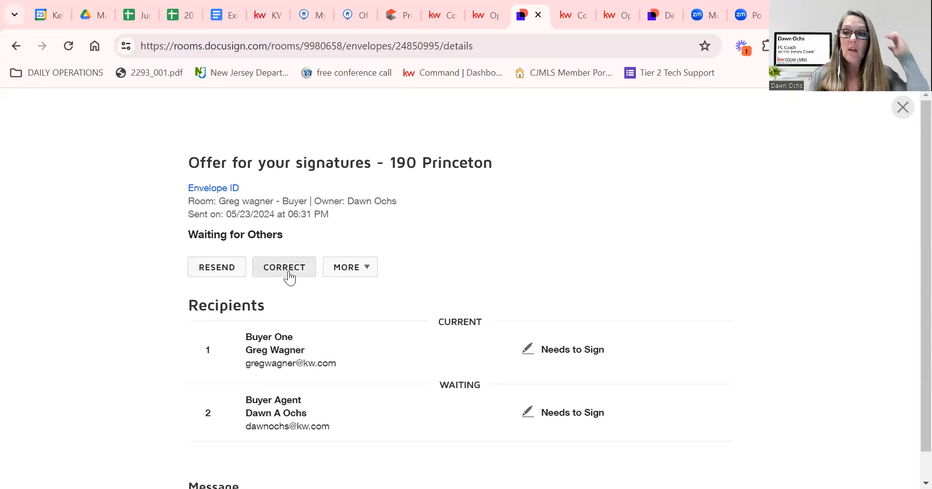
left_click(367, 273)
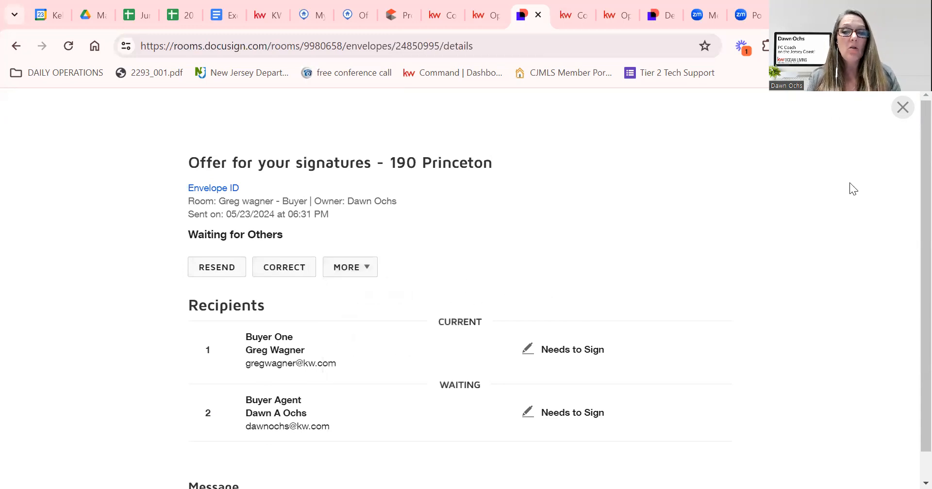
left_click(901, 110)
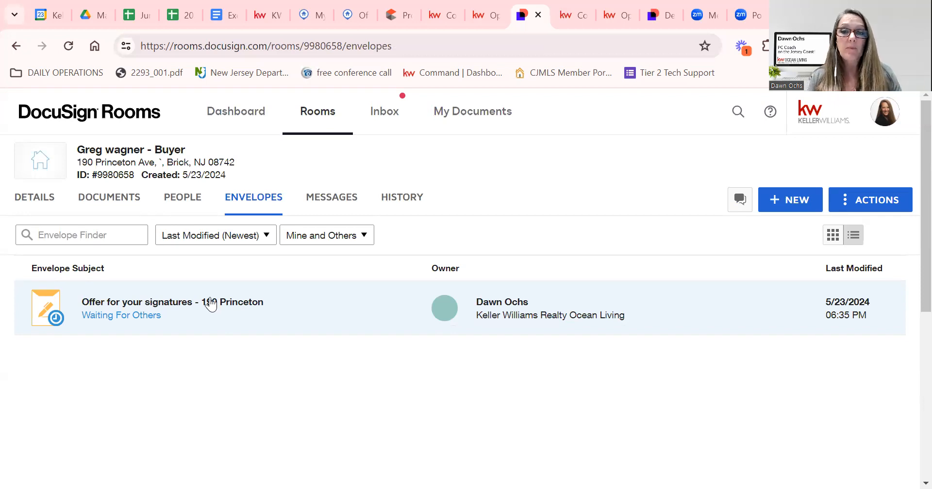
left_click(138, 203)
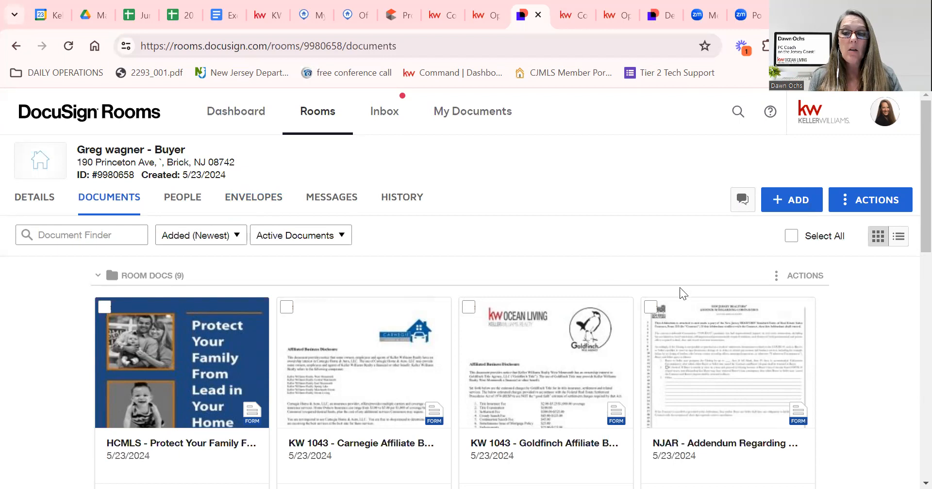
Scroll through the room's nine document cards, including Form 118 and the Wire Fraud Notice.
scroll(618, 367, "down", 2)
scroll(617, 367, "down", 3)
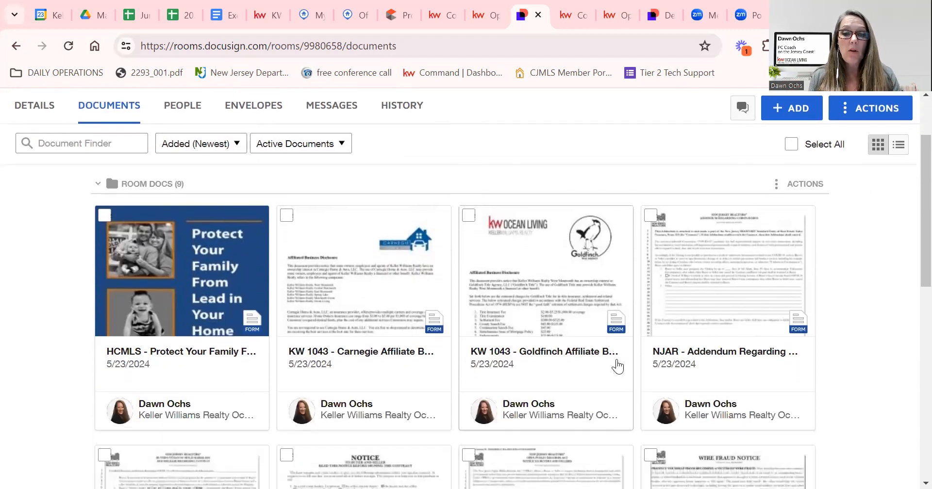
scroll(618, 369, "down", 2)
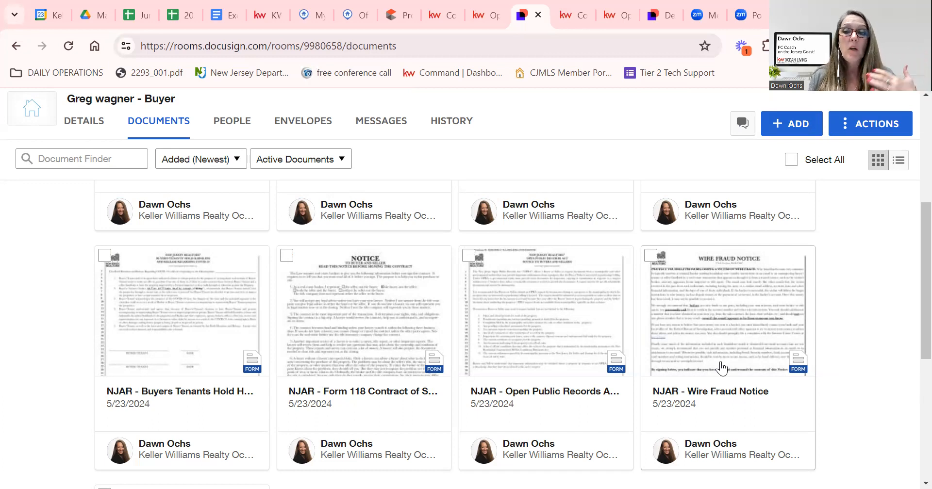
scroll(721, 368, "up", 3)
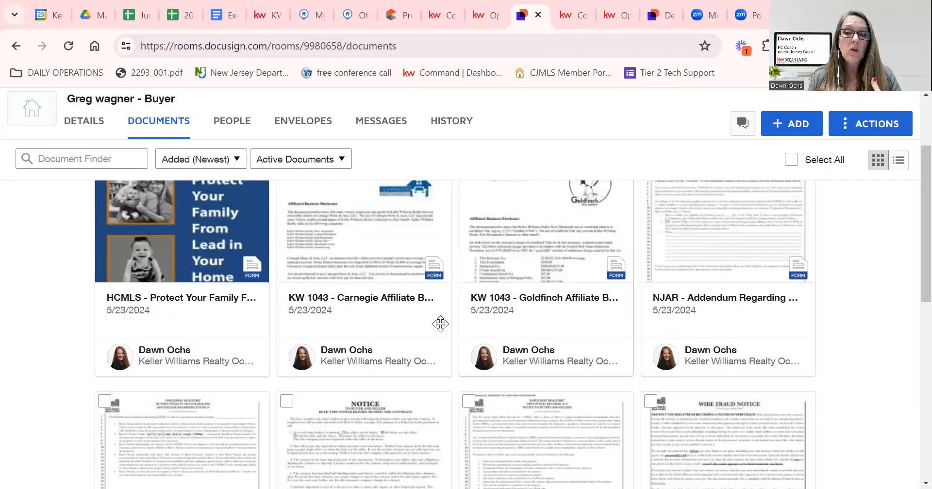
scroll(365, 318, "up", 2)
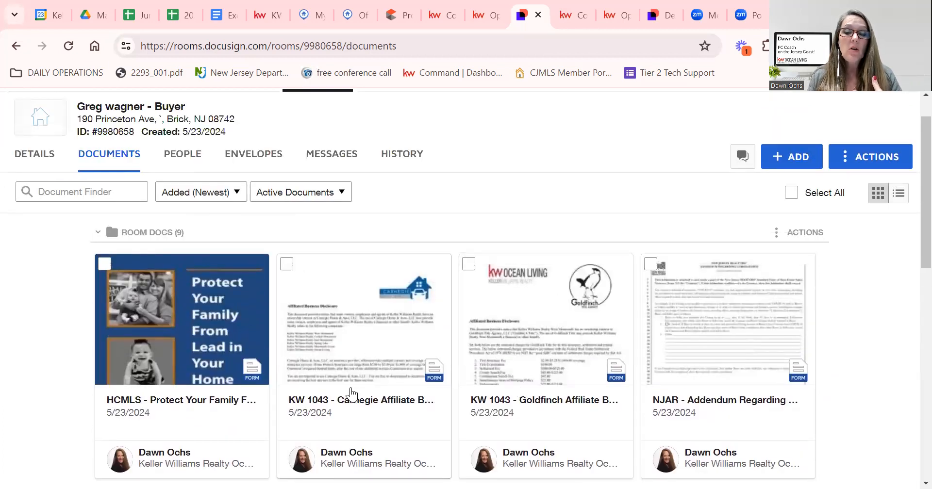